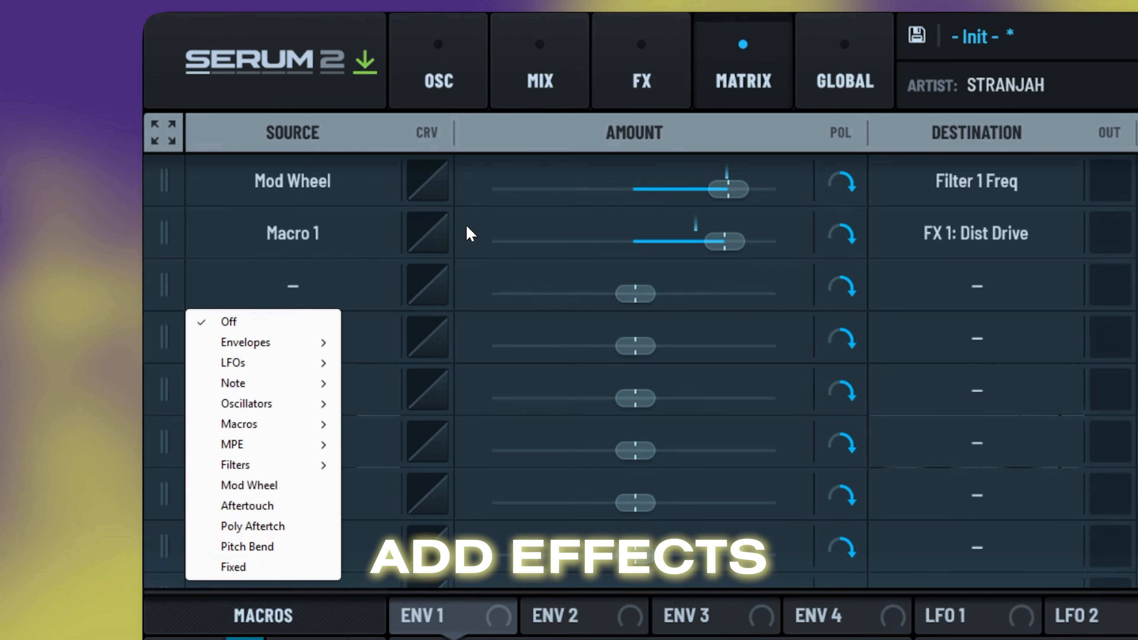
# - Pick Pitch Bend as a Matrix source and bring up the Macro choices for a new clip automation lane
pyautogui.click(292, 554)
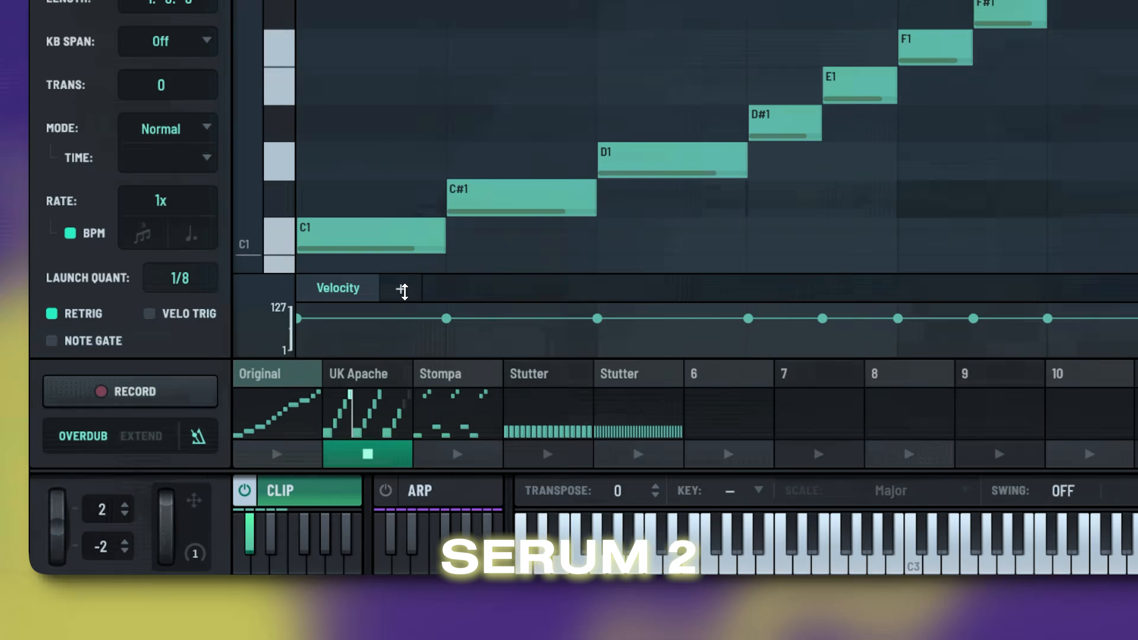
pyautogui.click(283, 592)
pyautogui.moveTo(301, 637)
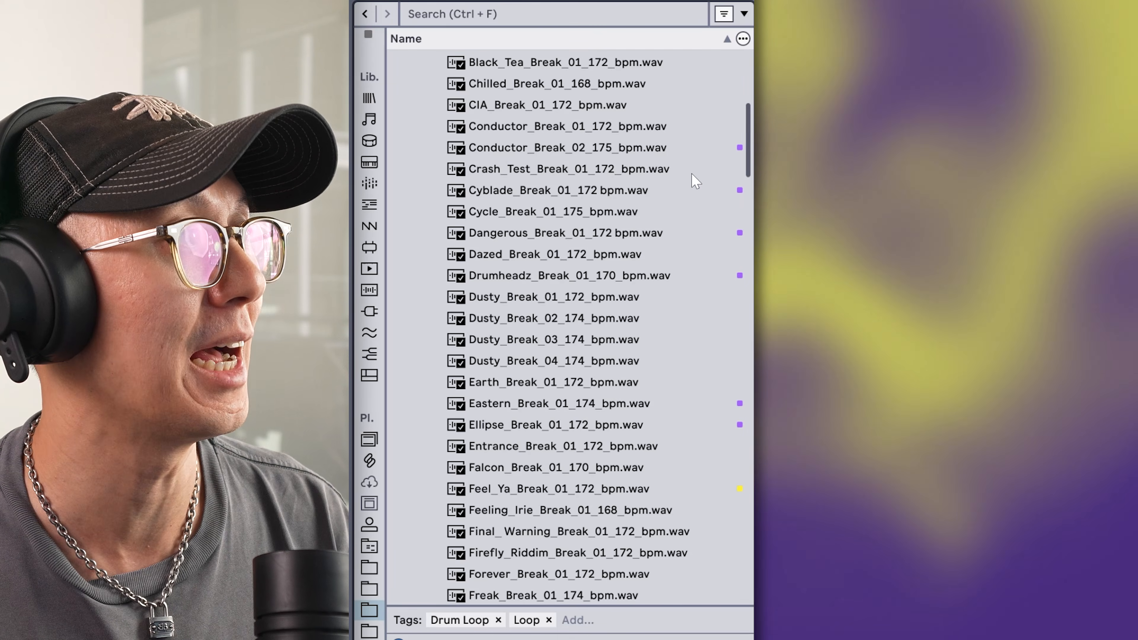
# - Preview the Another_Dubplate, Biosignature_Break_01, Biosignature_Break_02 and Conductor_Break_02 breaks in the WAV folder
pyautogui.scroll(10, 676, 172)
pyautogui.scroll(4, 669, 190)
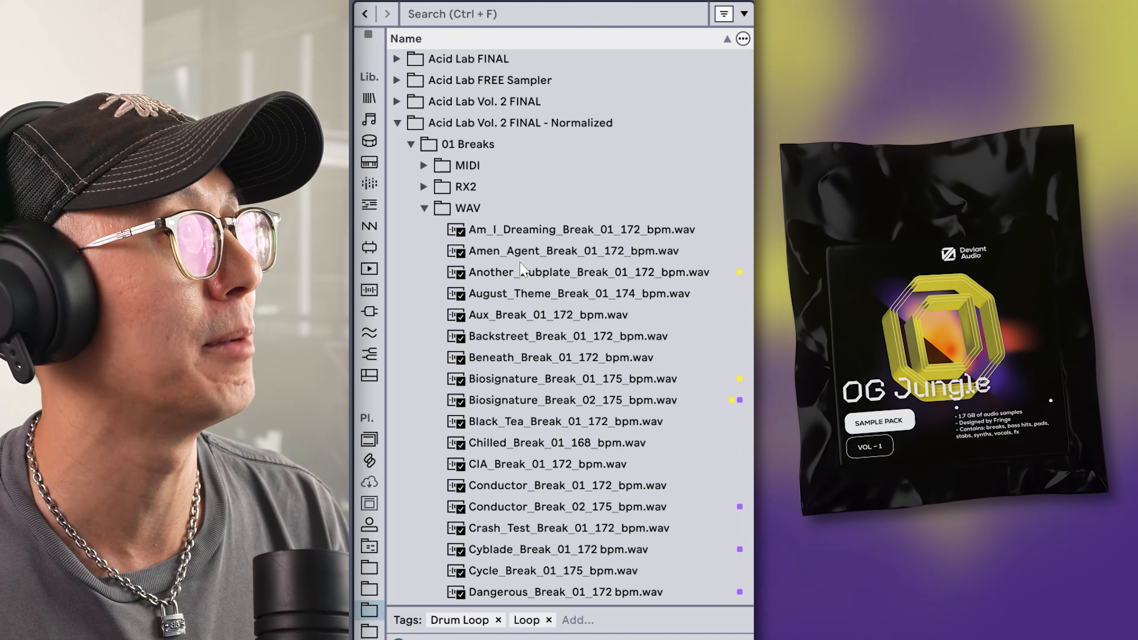
pyautogui.click(584, 272)
pyautogui.click(678, 381)
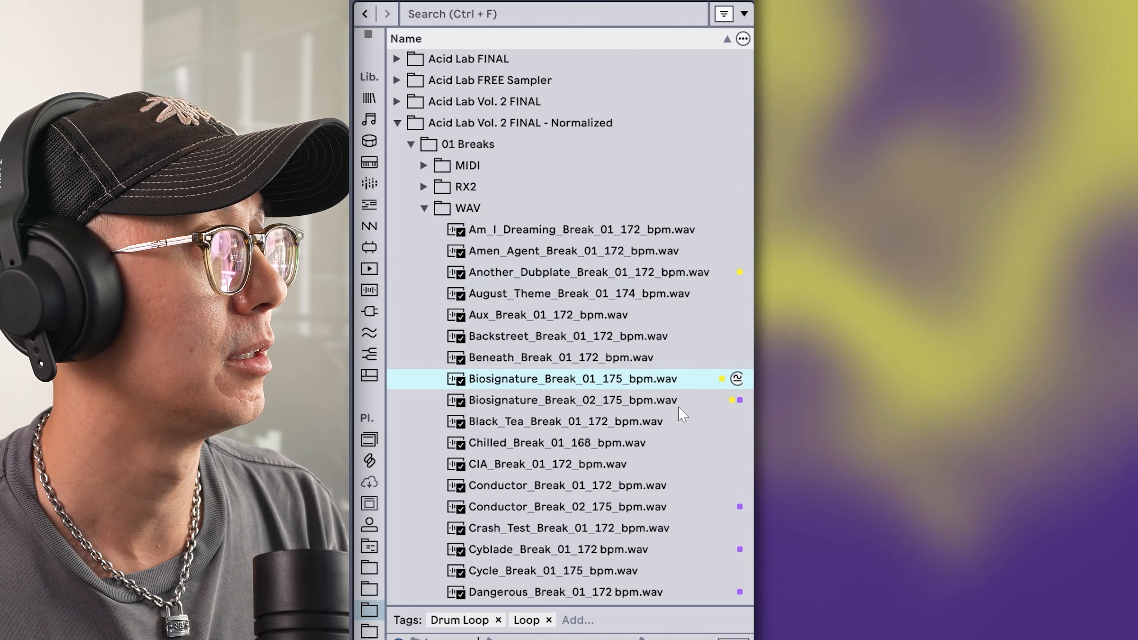
pyautogui.click(680, 400)
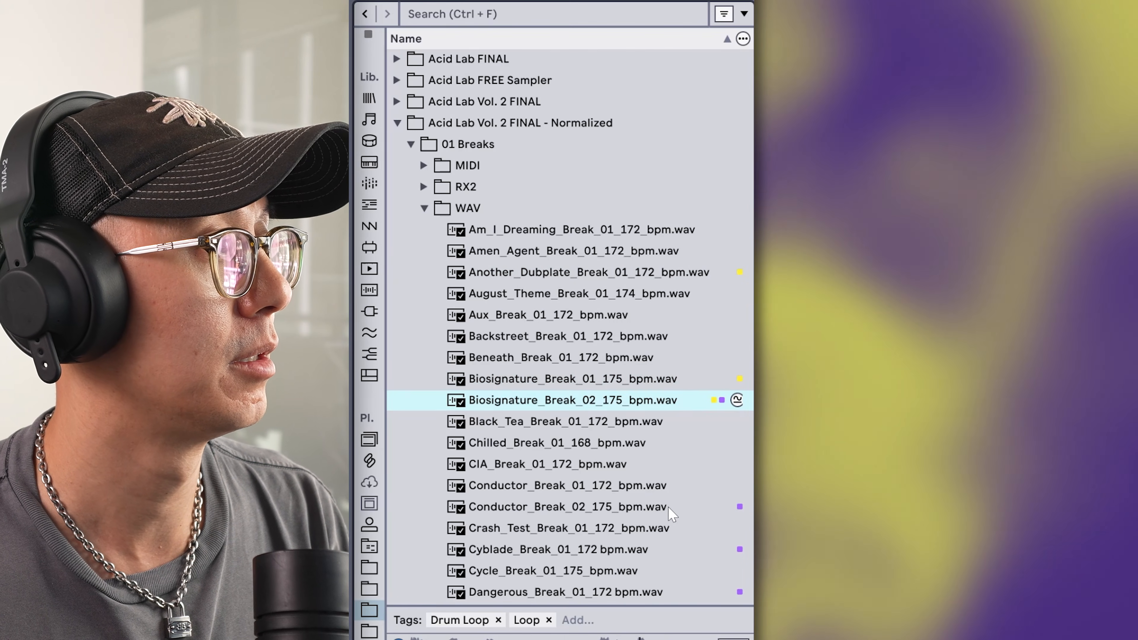
pyautogui.click(672, 510)
# - Preview the Cyblade, Dangerous and Drumheadz breaks, then settle on Biosignature_Break_02_175_bpm
pyautogui.scroll(-5, 670, 466)
pyautogui.click(666, 396)
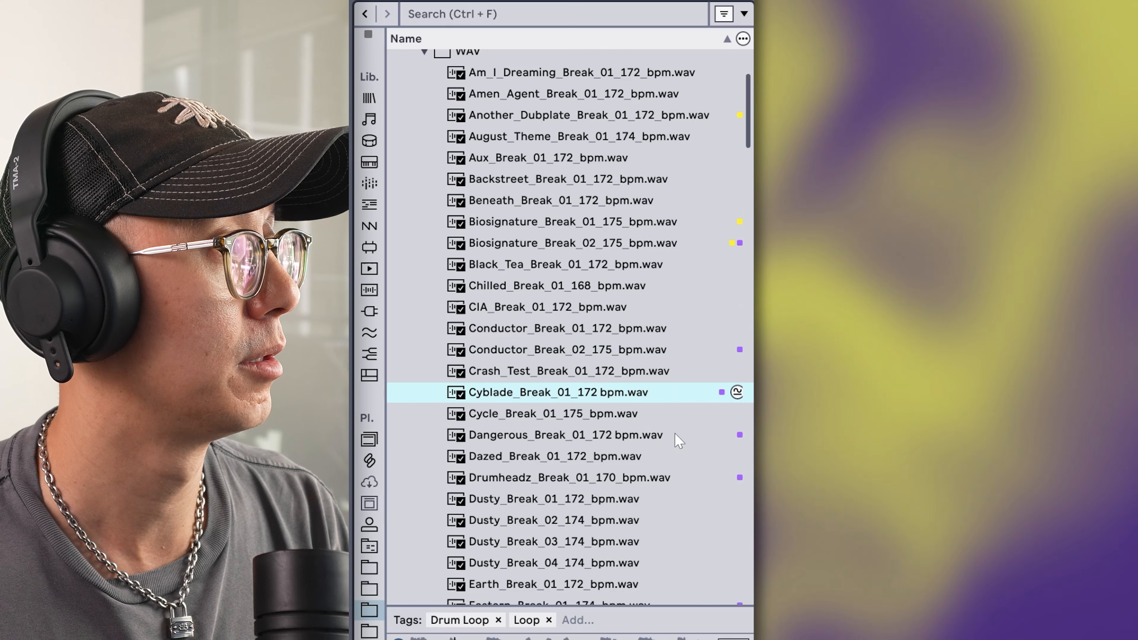
pyautogui.click(680, 437)
pyautogui.click(704, 481)
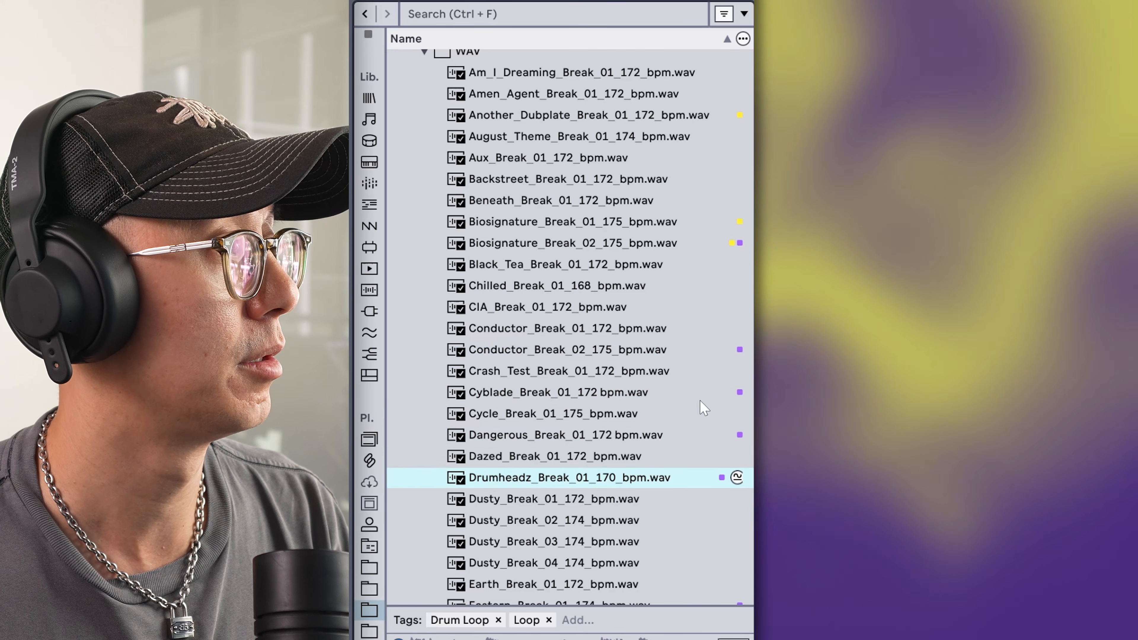
pyautogui.click(624, 353)
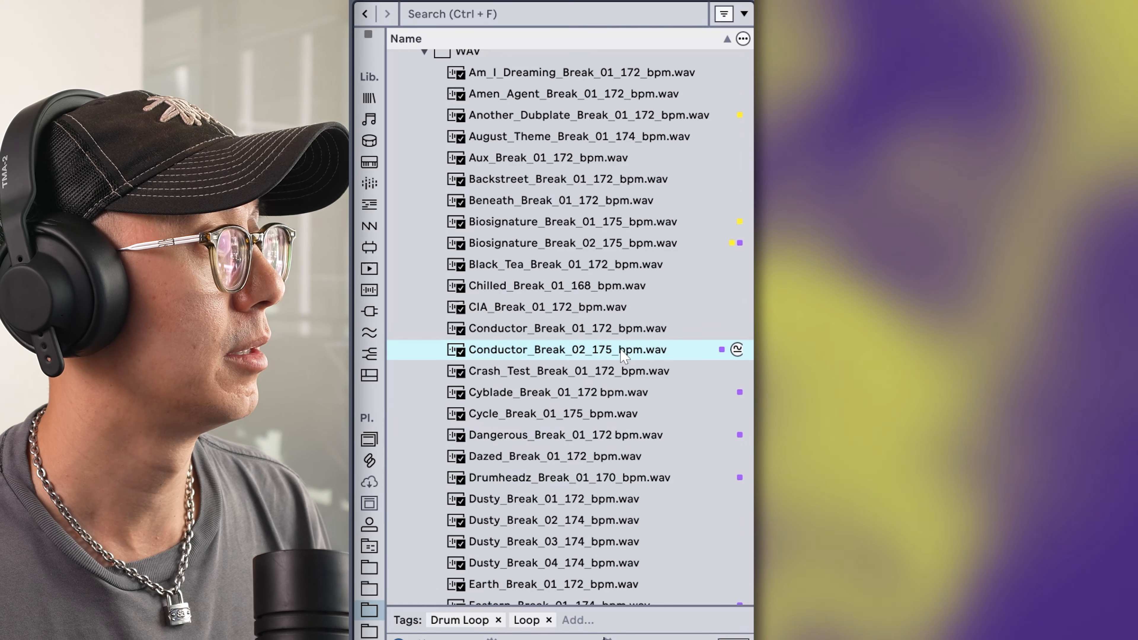
pyautogui.click(666, 247)
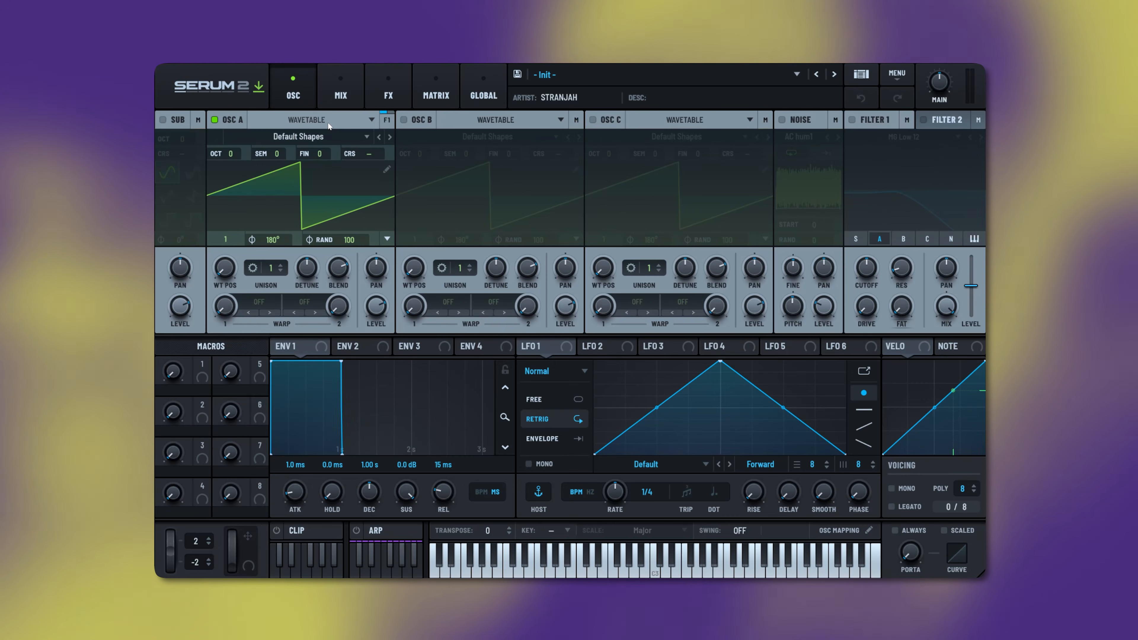
pyautogui.click(329, 121)
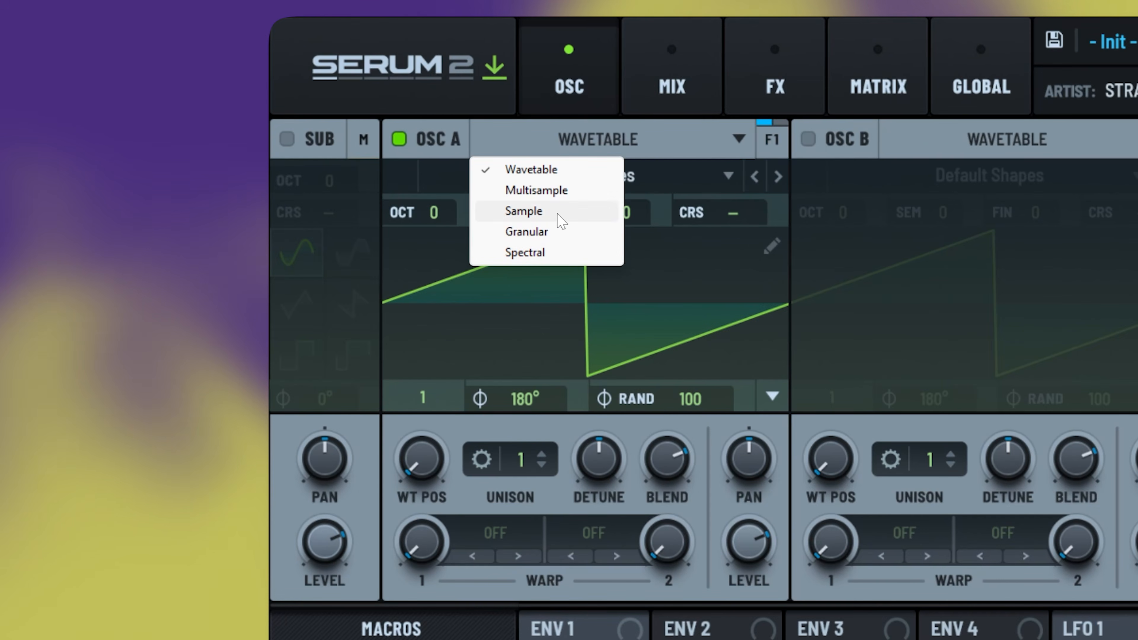
# - Switch oscillator A to Sample and load Biosignature_Break_02_175_bpm into it
pyautogui.click(558, 213)
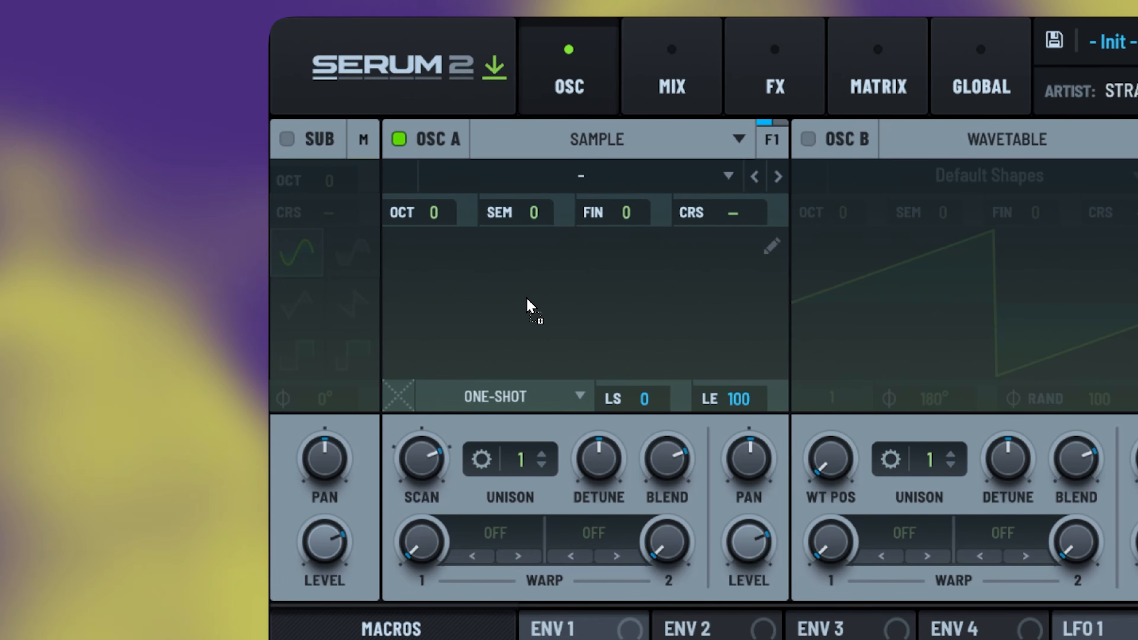
pyautogui.moveTo(526, 300); pyautogui.dragTo(528, 304)
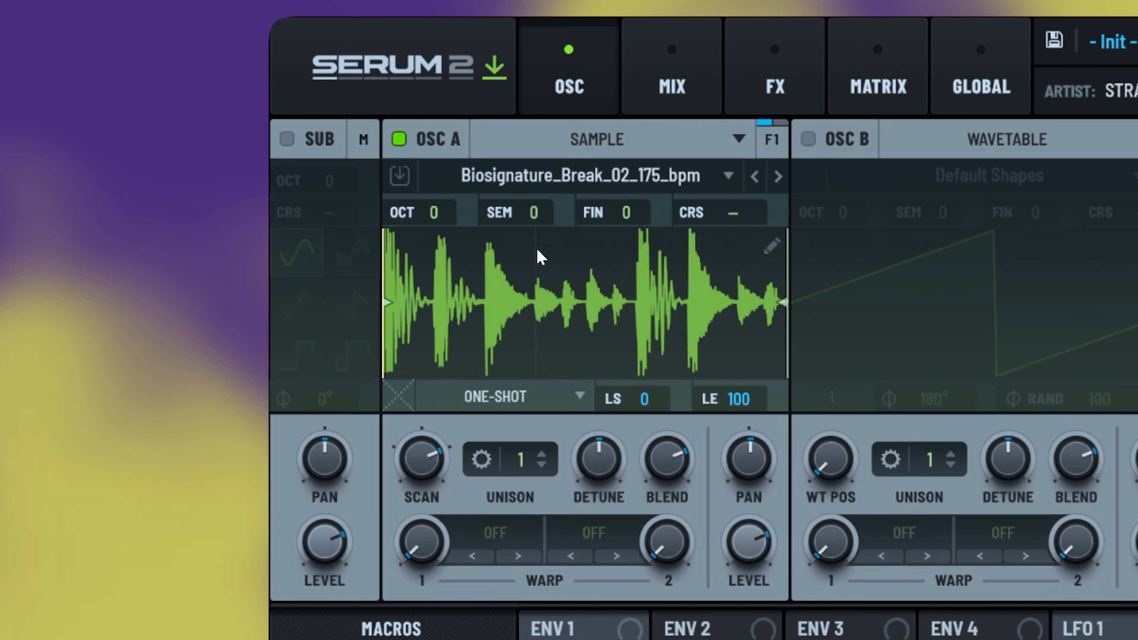
pyautogui.click(560, 409)
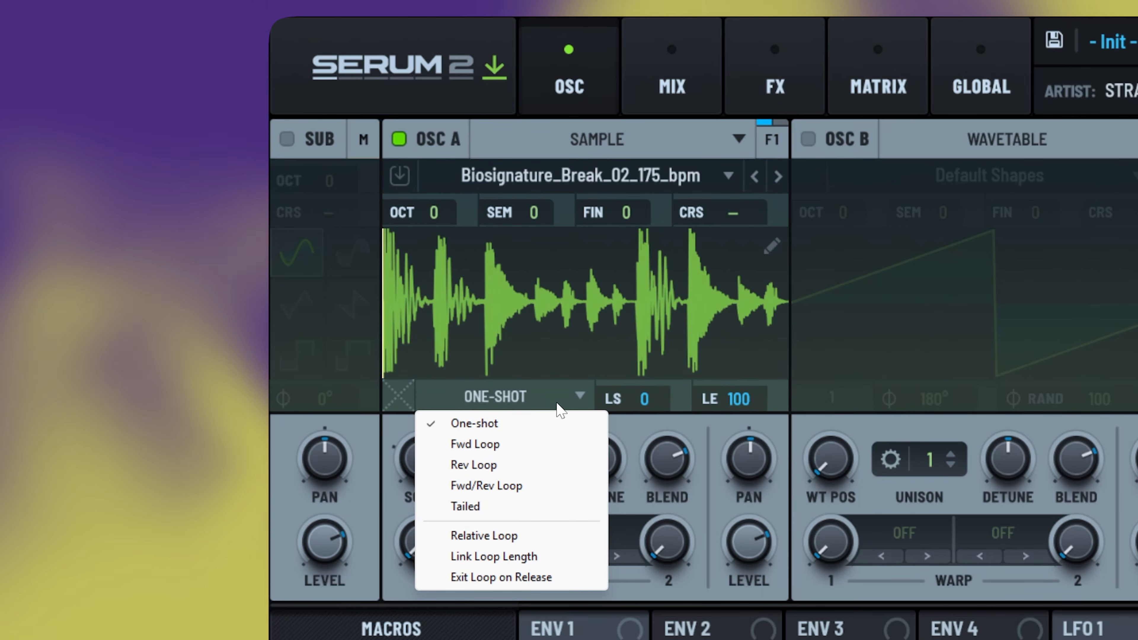
pyautogui.click(488, 252)
# - Auto-slice the break and lower the slice threshold to create more slices
pyautogui.rightClick(454, 272)
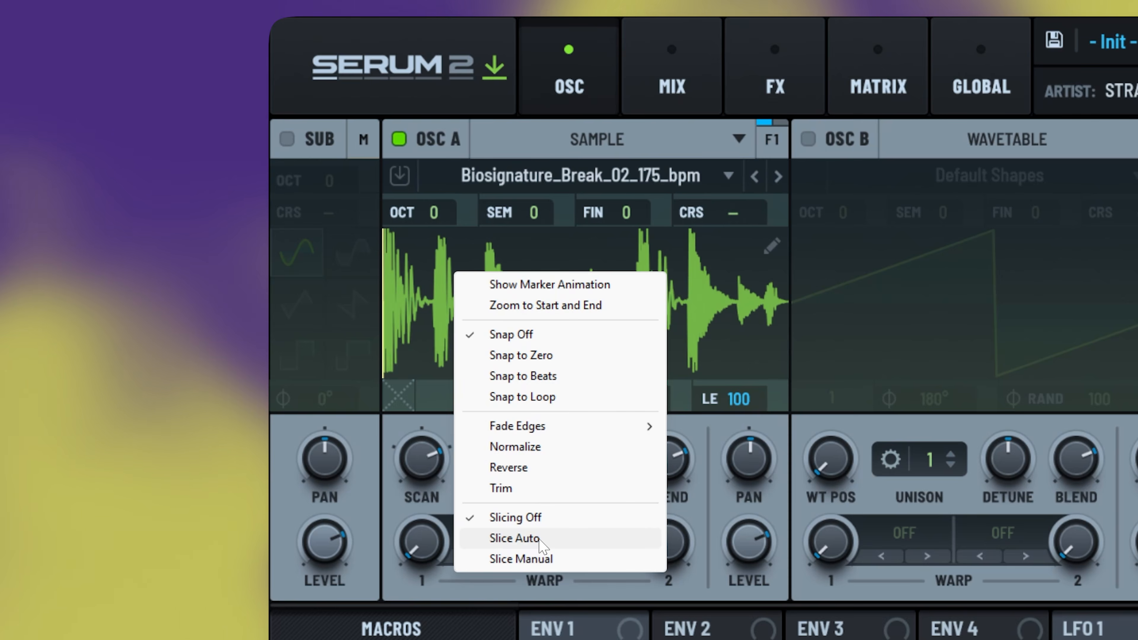
pyautogui.click(515, 537)
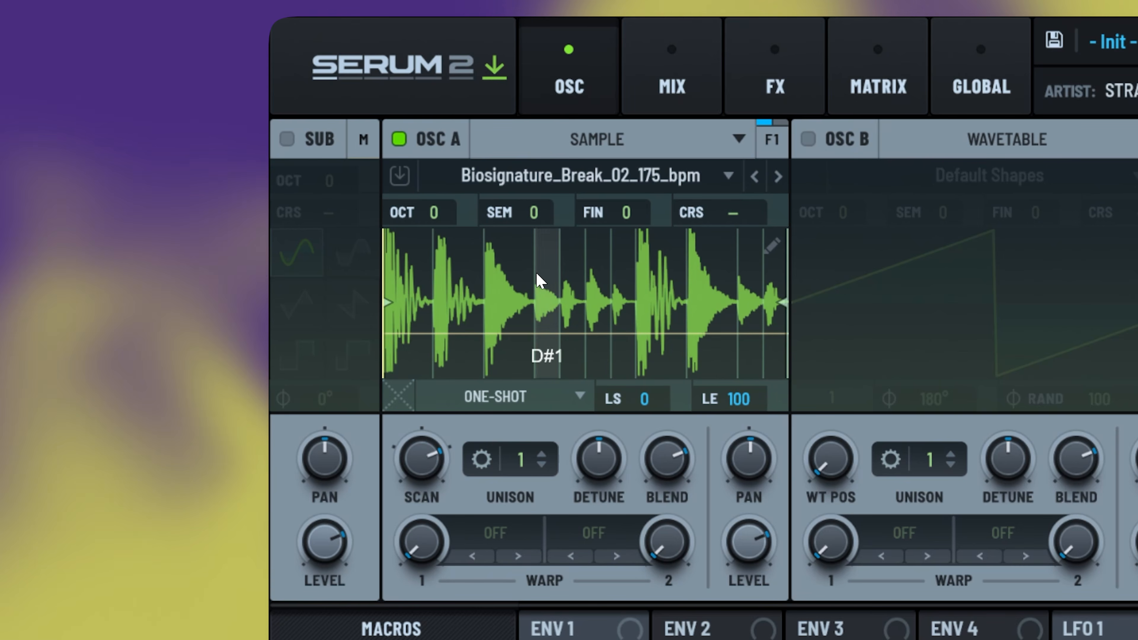
pyautogui.moveTo(495, 334); pyautogui.dragTo(507, 263)
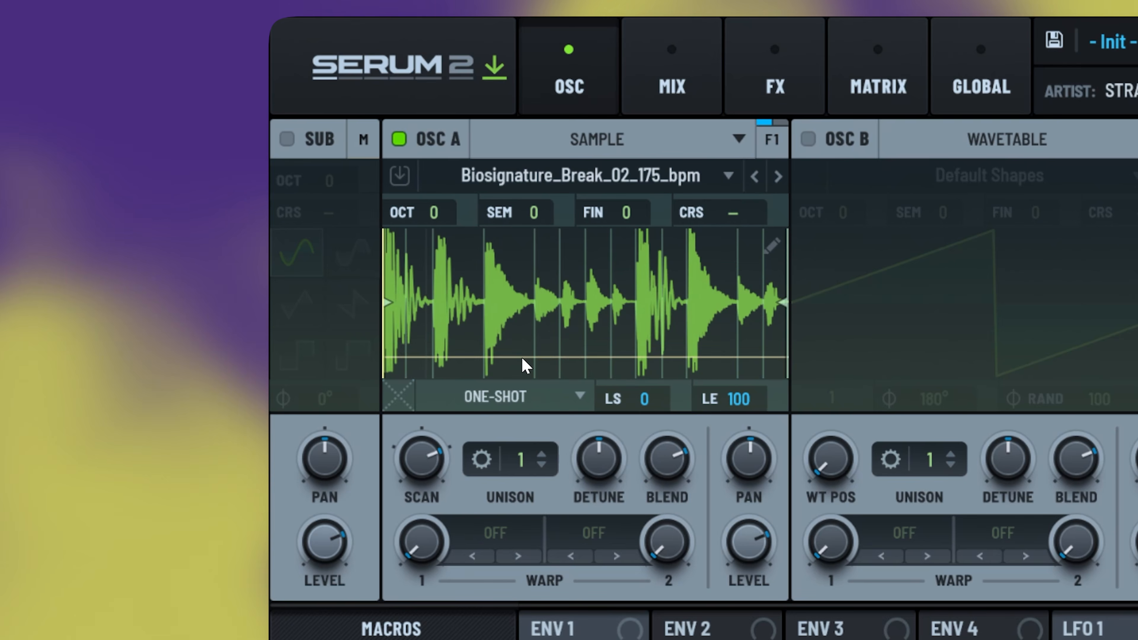
pyautogui.moveTo(516, 320)
pyautogui.mouseDown()
pyautogui.moveTo(522, 348)
pyautogui.moveTo(540, 349)
pyautogui.moveTo(538, 319)
pyautogui.mouseUp()
# - Toggle between manual and automatic slicing and move the C#1 slice start onto its hit
pyautogui.rightClick(507, 278)
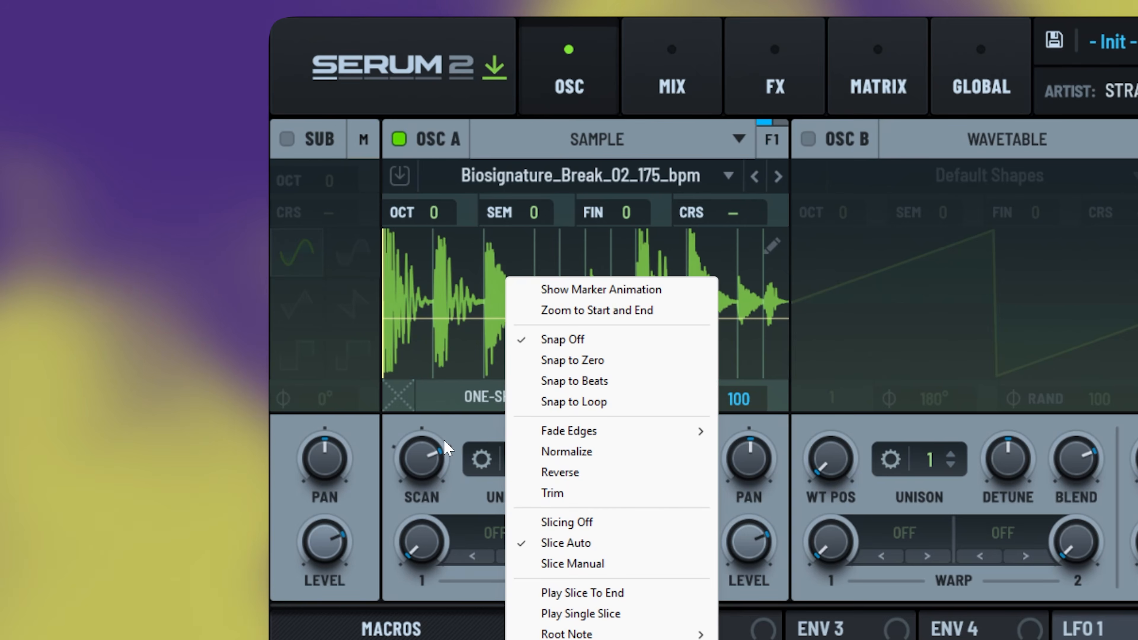
pyautogui.click(572, 563)
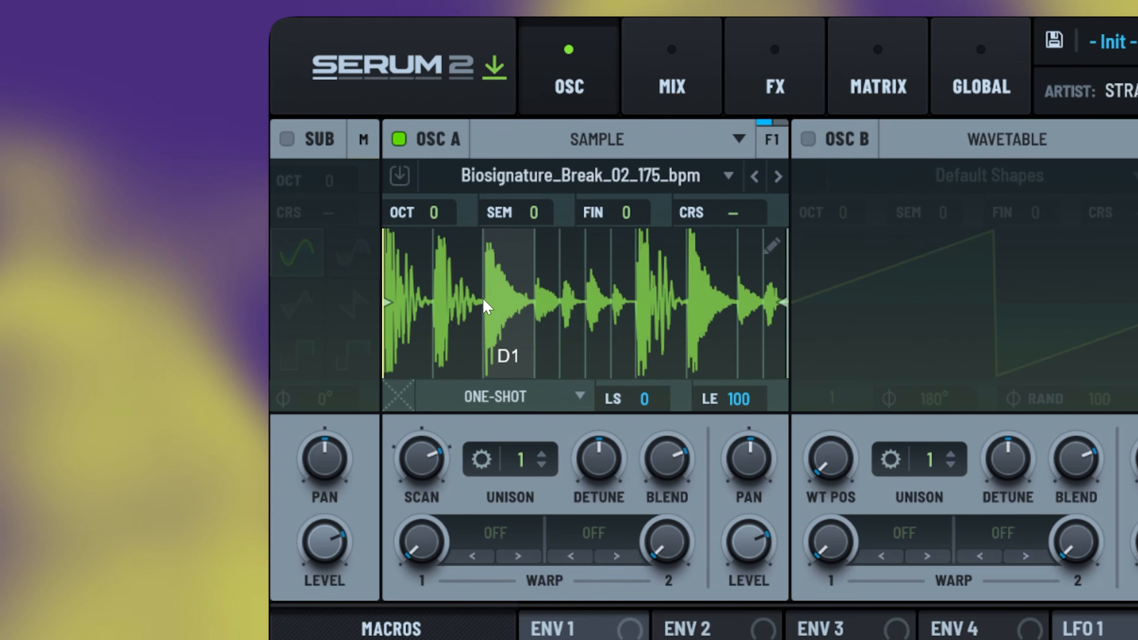
pyautogui.rightClick(504, 283)
pyautogui.click(564, 569)
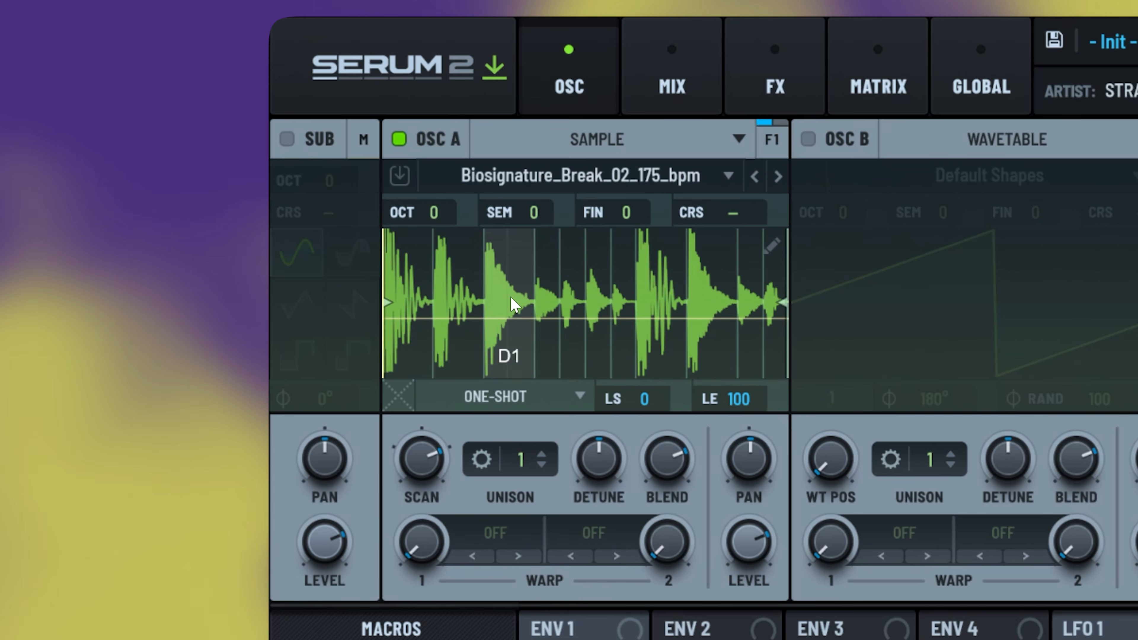
pyautogui.scroll(5, 400, 280)
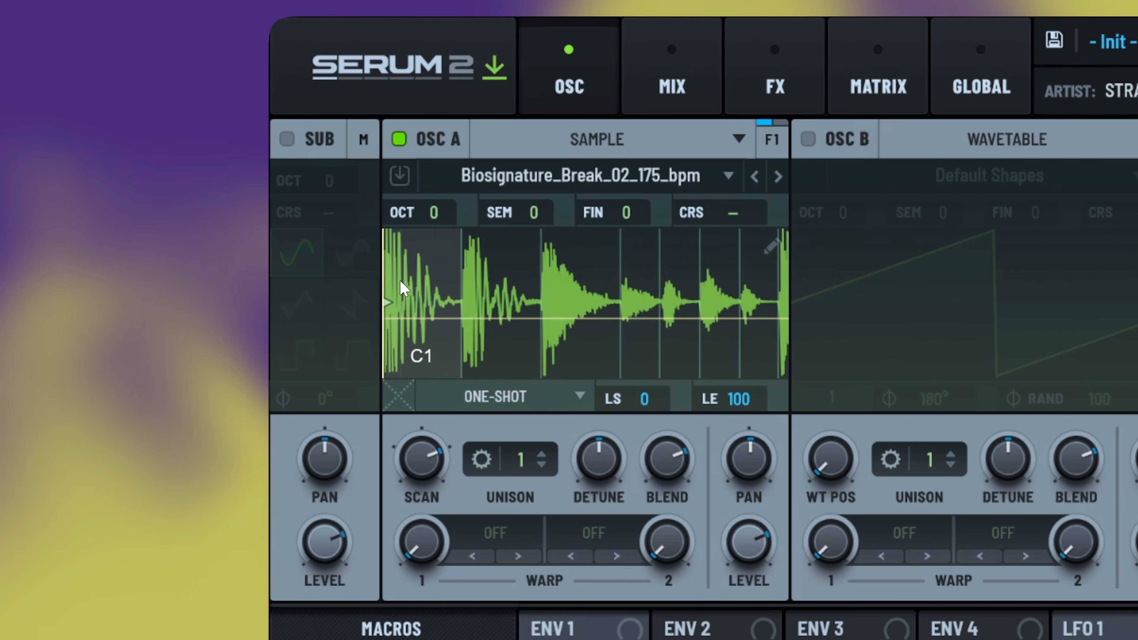
pyautogui.scroll(4, 578, 259)
pyautogui.scroll(6, 549, 273)
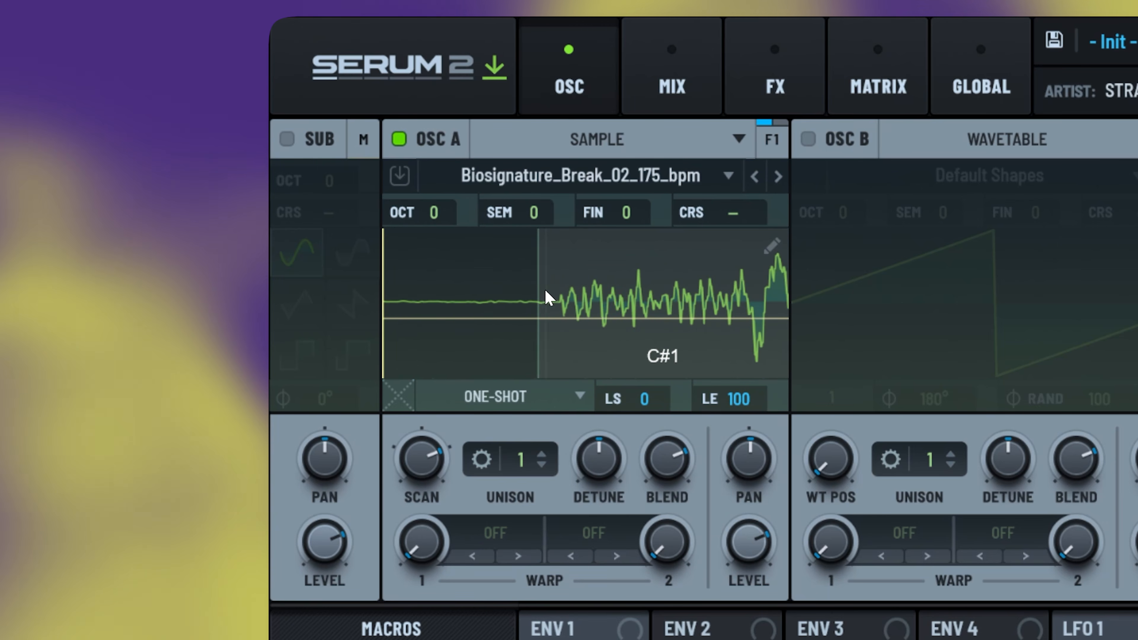
pyautogui.moveTo(538, 284); pyautogui.dragTo(554, 287)
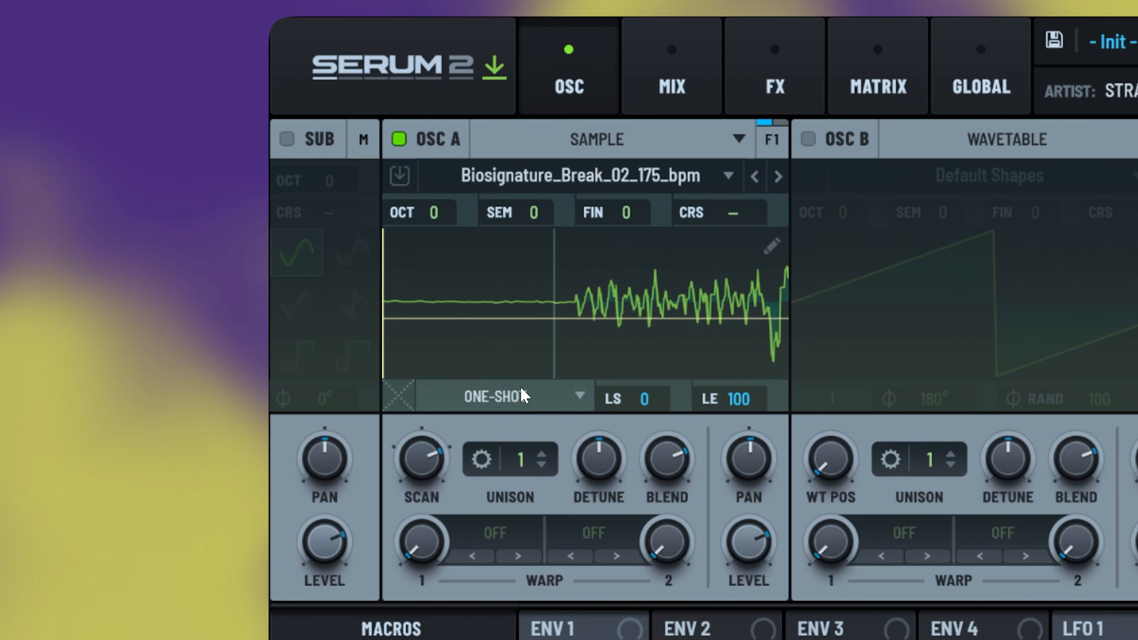
pyautogui.rightClick(526, 270)
pyautogui.click(586, 556)
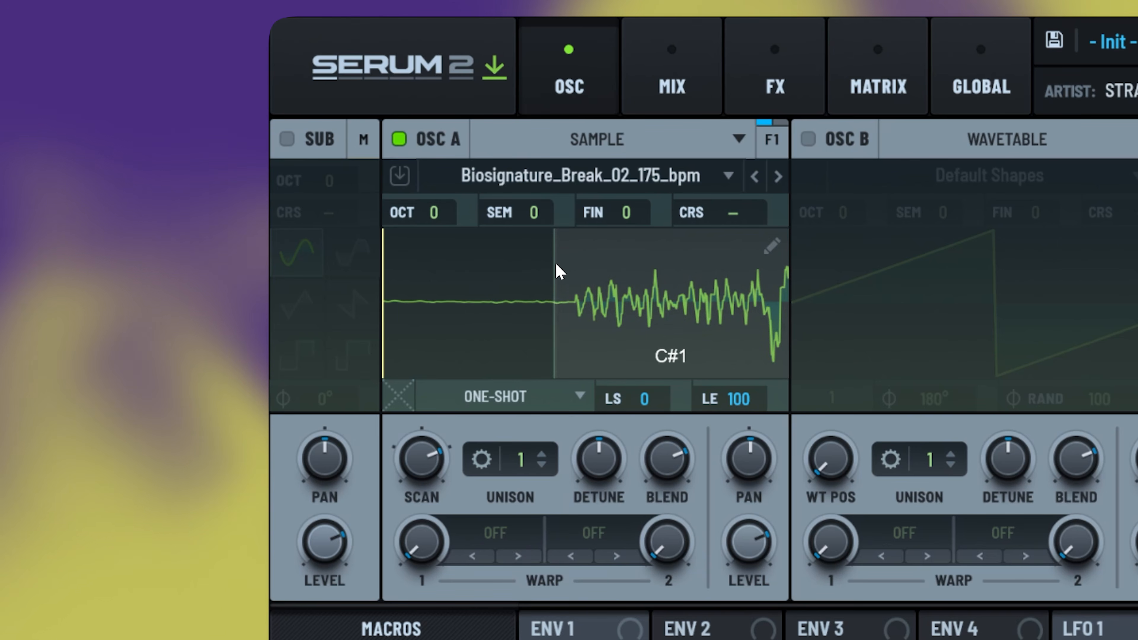
pyautogui.moveTo(554, 261); pyautogui.dragTo(567, 265)
# - Zoom the waveform out until the whole sliced break and its markers are visible
pyautogui.scroll(-10, 566, 264)
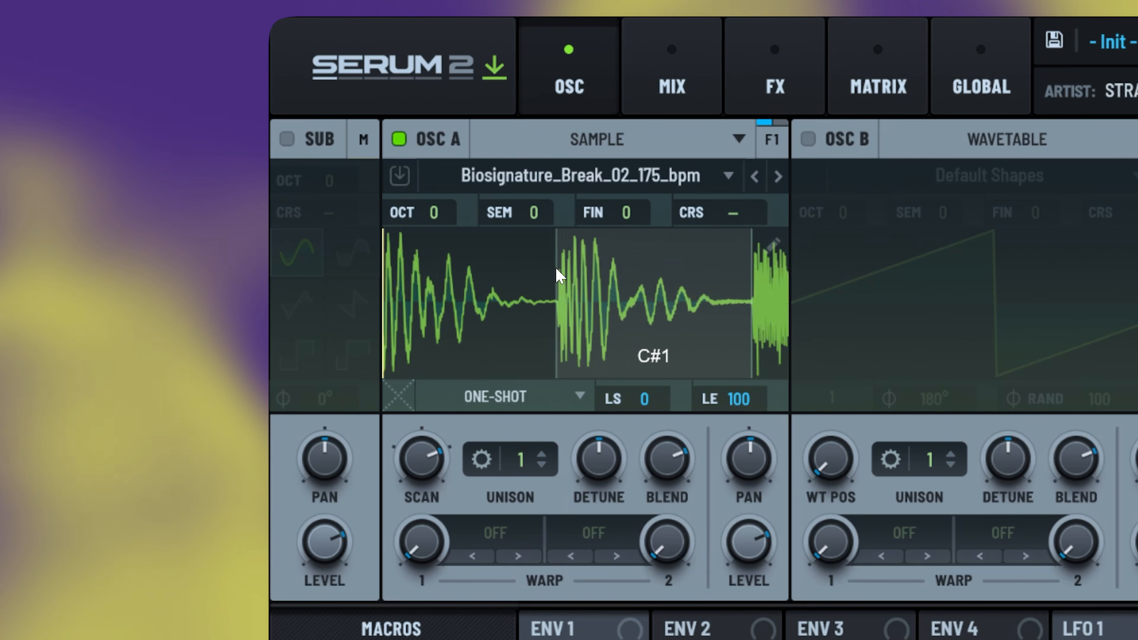
pyautogui.scroll(10, 649, 296)
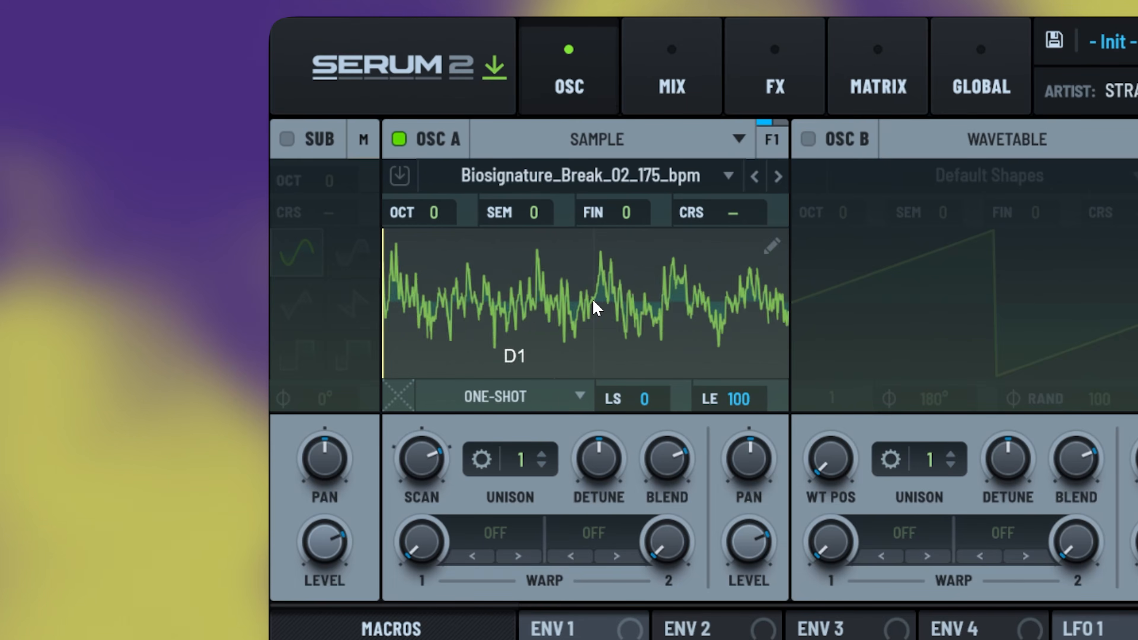
pyautogui.scroll(-10, 587, 306)
pyautogui.scroll(5, 586, 305)
pyautogui.scroll(5, 727, 297)
pyautogui.scroll(-10, 490, 289)
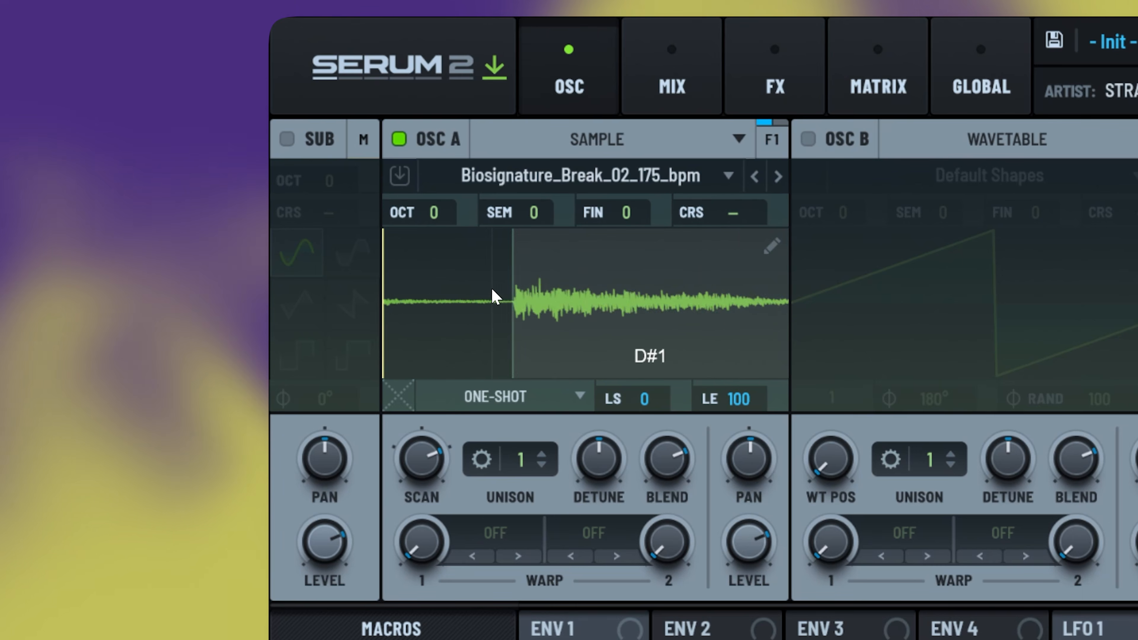
pyautogui.scroll(5, 589, 279)
pyautogui.scroll(6, 449, 278)
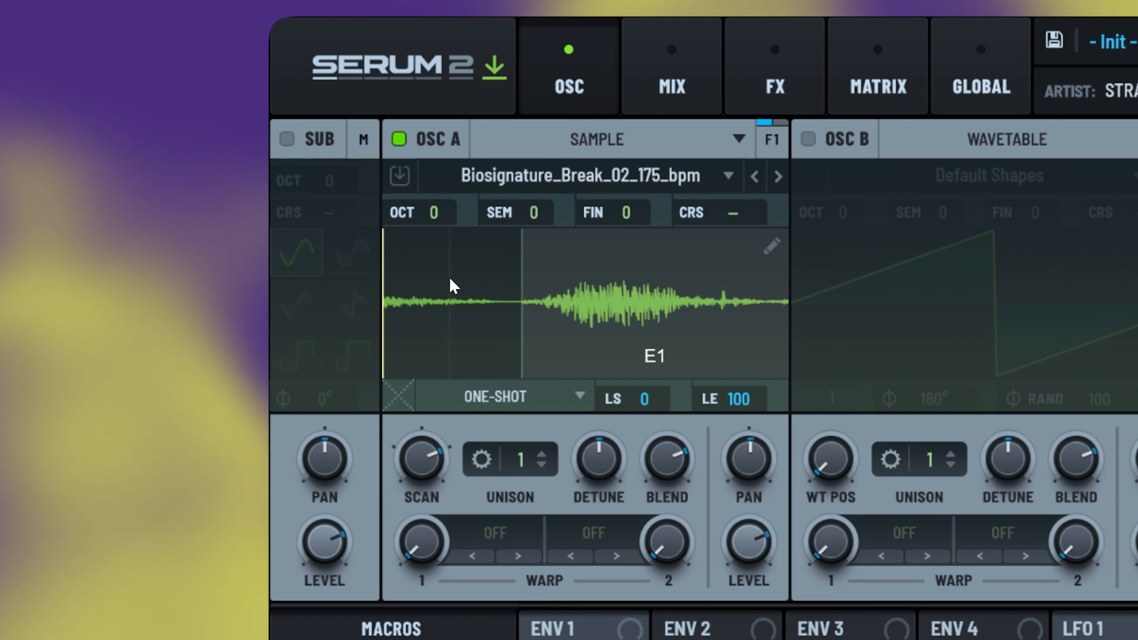
pyautogui.scroll(-6, 450, 278)
pyautogui.scroll(5, 591, 305)
pyautogui.scroll(-4, 488, 292)
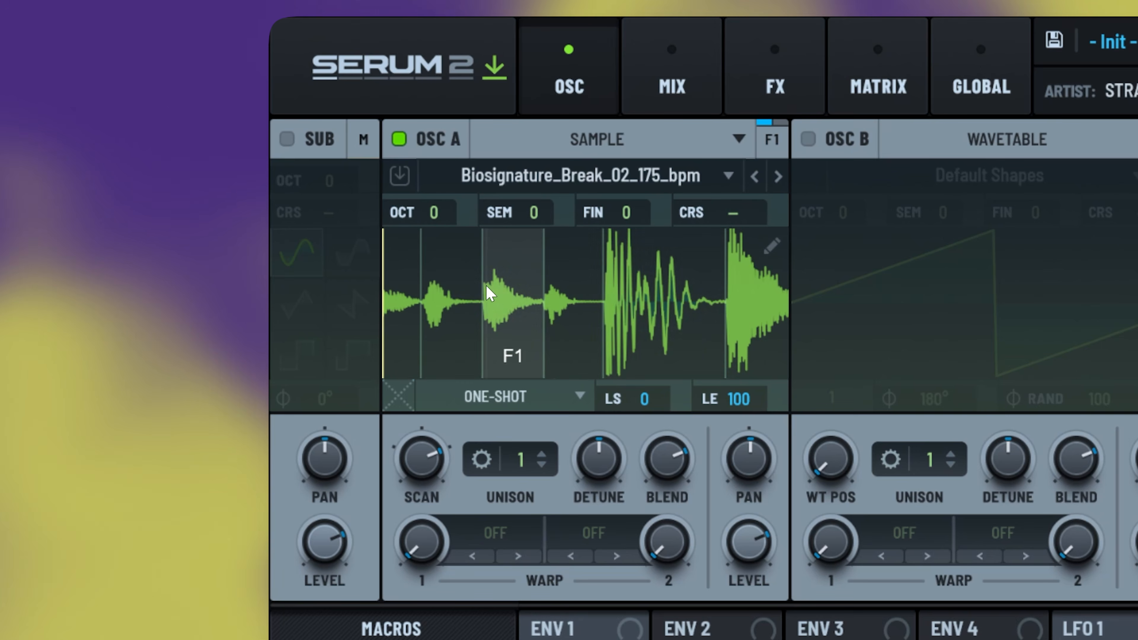
pyautogui.scroll(-3, 602, 299)
pyautogui.scroll(5, 600, 293)
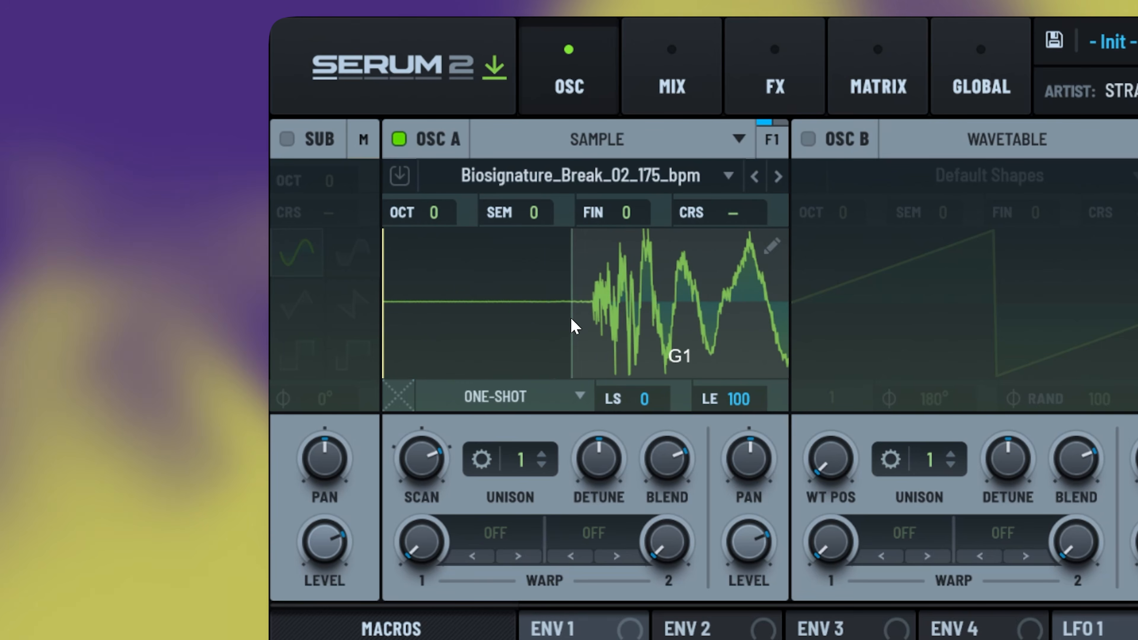
pyautogui.scroll(-4, 560, 323)
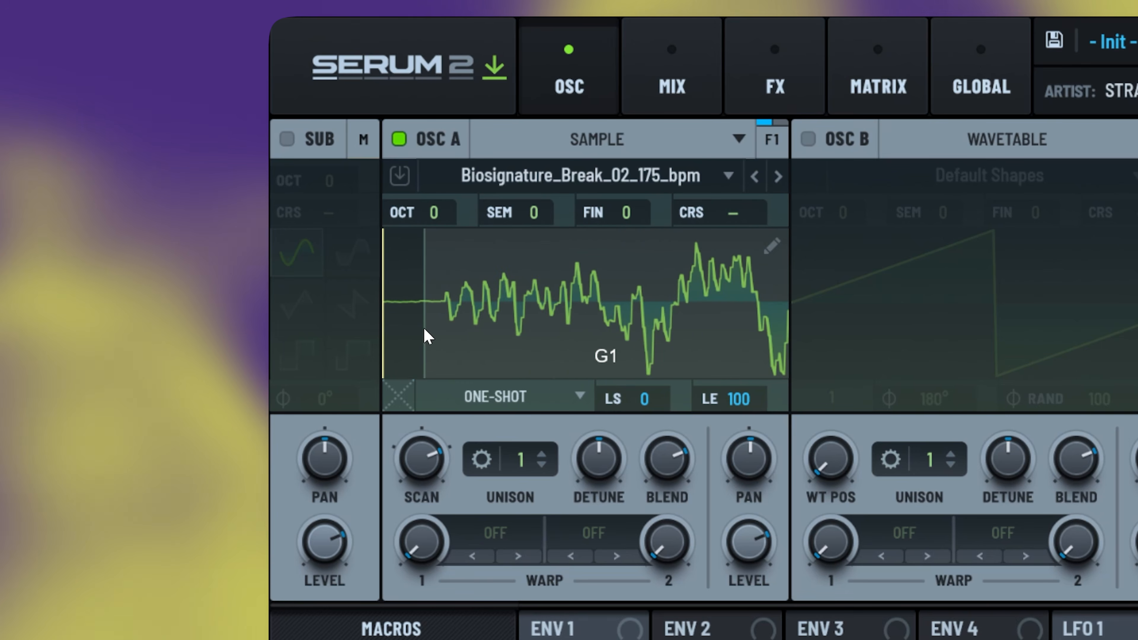
pyautogui.scroll(-6, 467, 283)
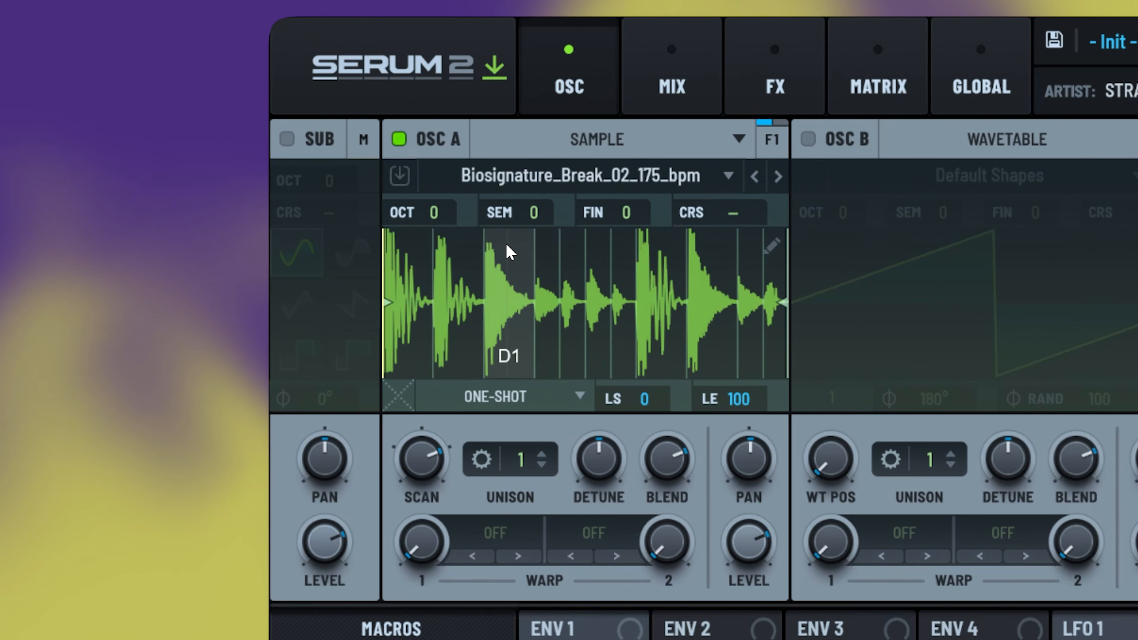
# - Send the slices to Clip 1 as rising notes C1–A#1 and start Clip 1 playing
pyautogui.rightClick(509, 251)
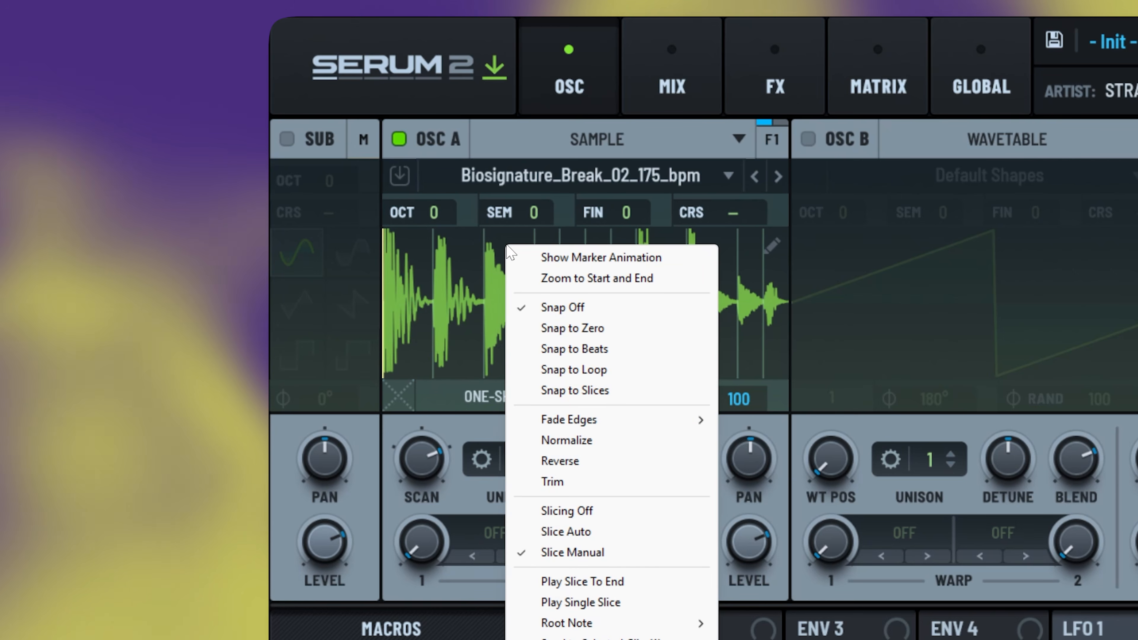
pyautogui.click(394, 272)
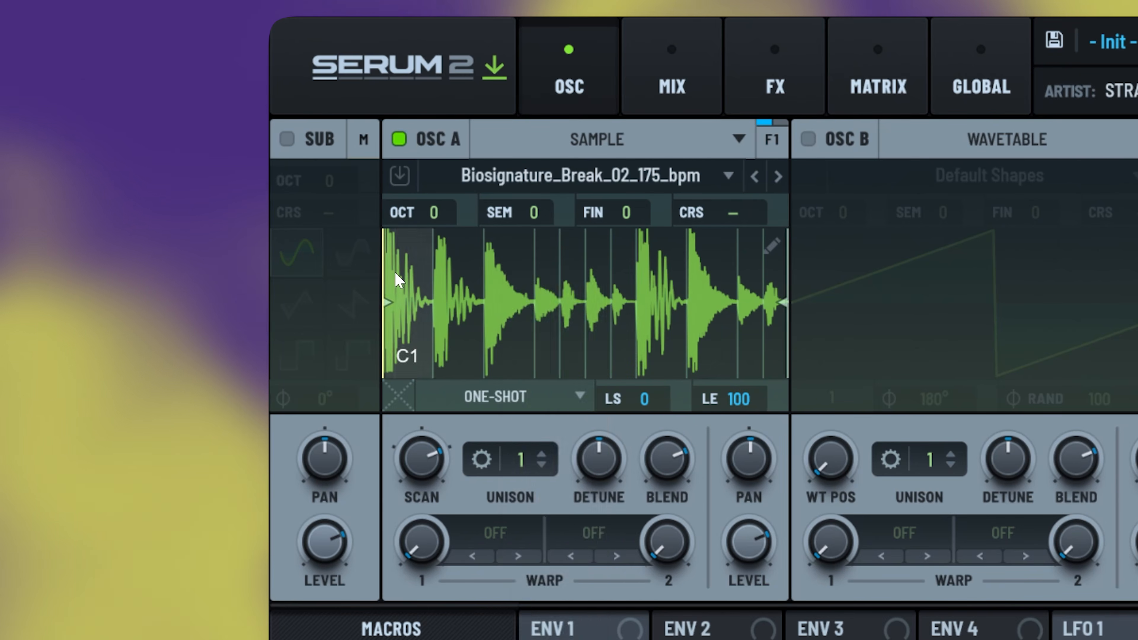
pyautogui.rightClick(394, 272)
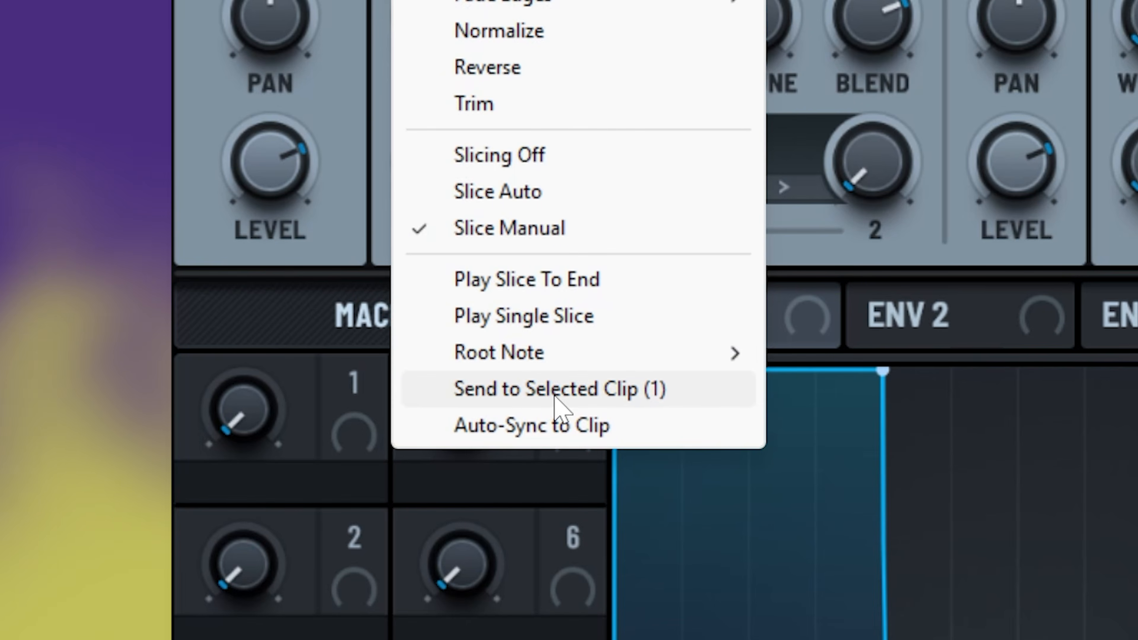
pyautogui.click(555, 399)
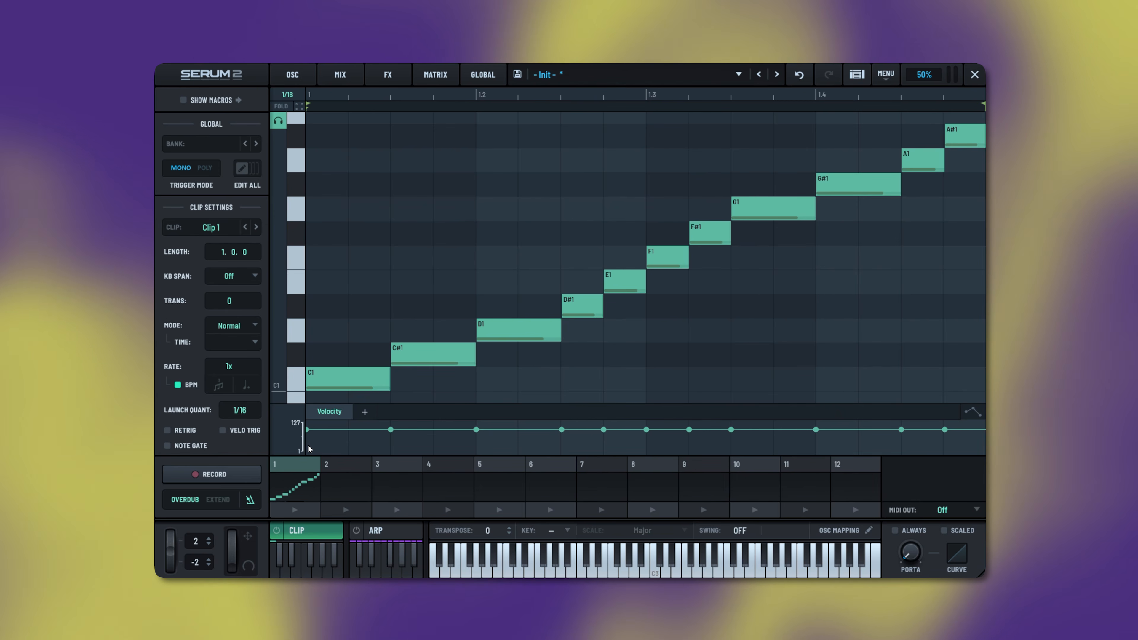
pyautogui.click(299, 514)
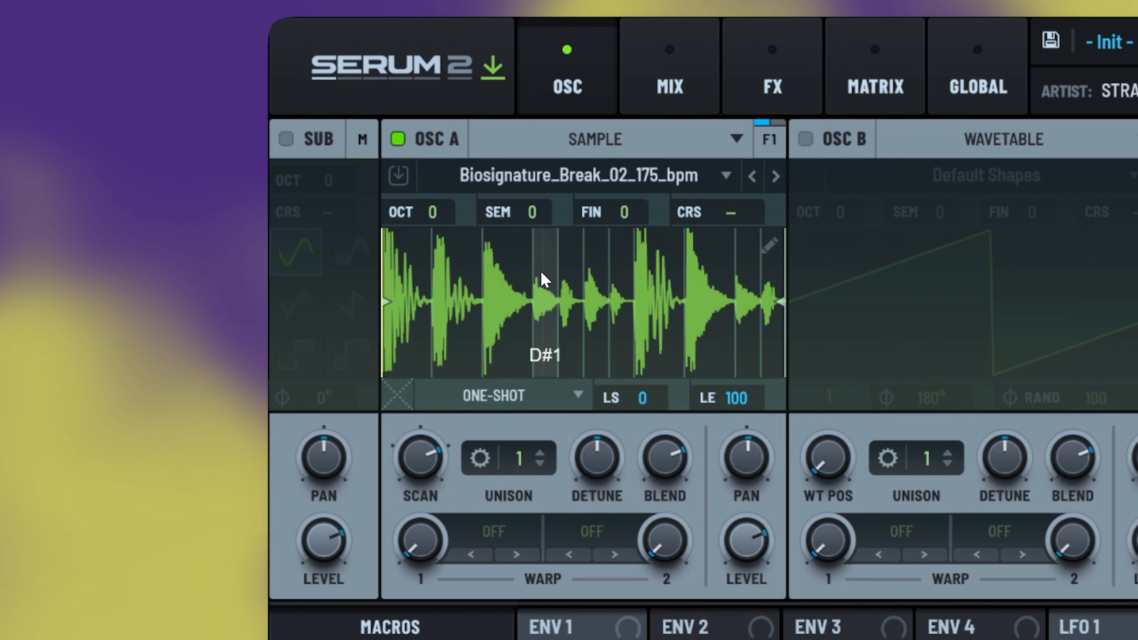
# - Set the sample to Tailed, transpose oscillator A up +11 semitones, then switch to Fwd/Rev Loop
pyautogui.rightClick(408, 282)
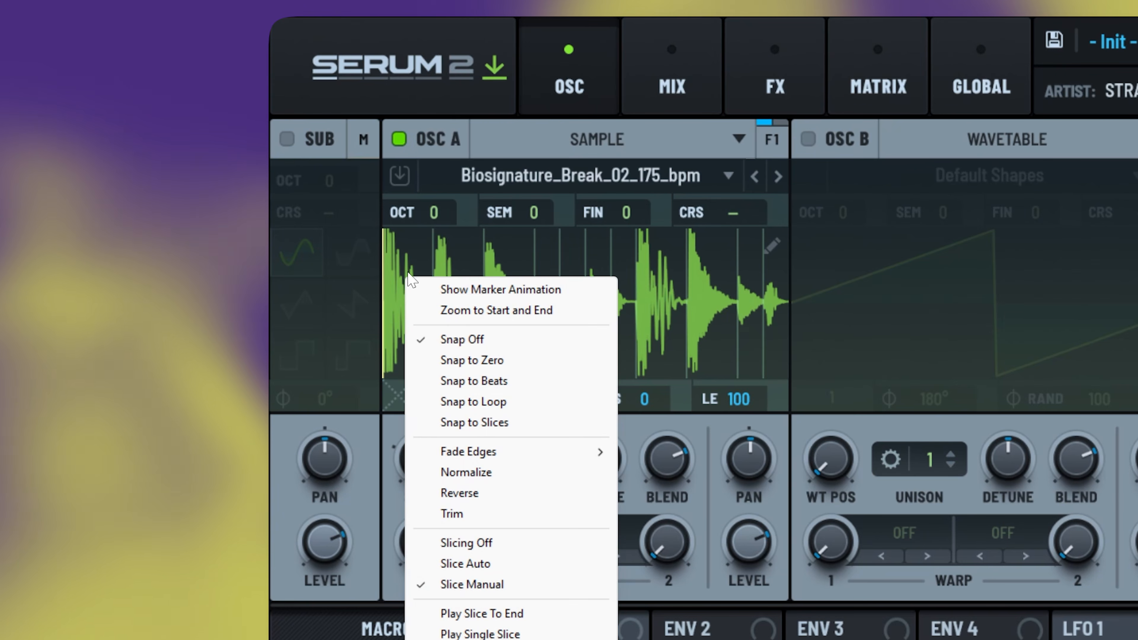
pyautogui.click(527, 92)
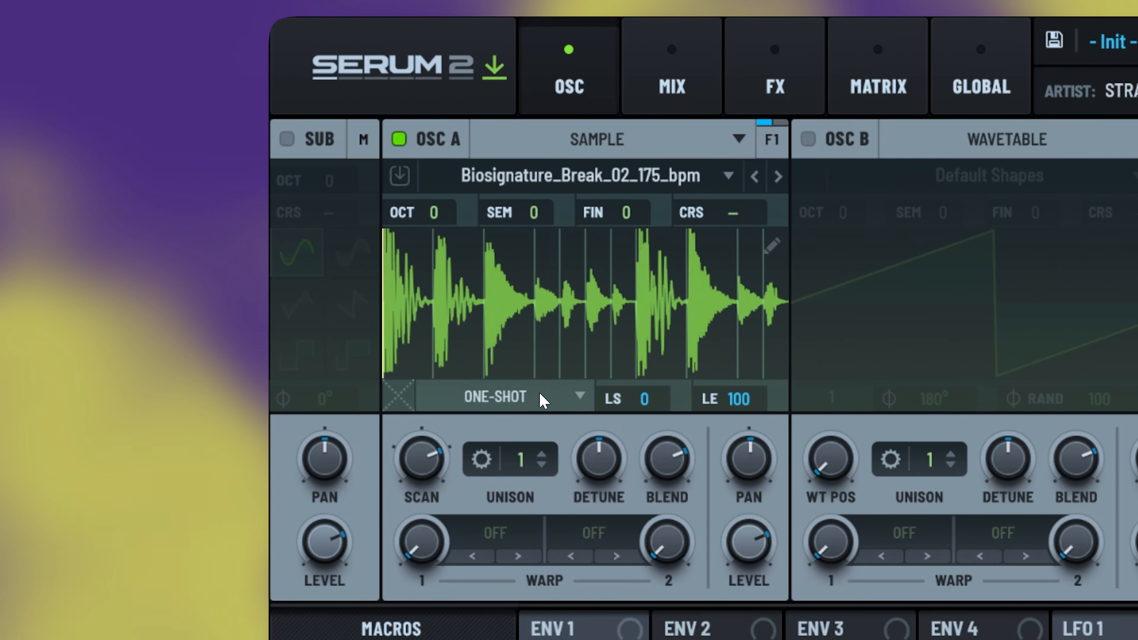
pyautogui.click(578, 397)
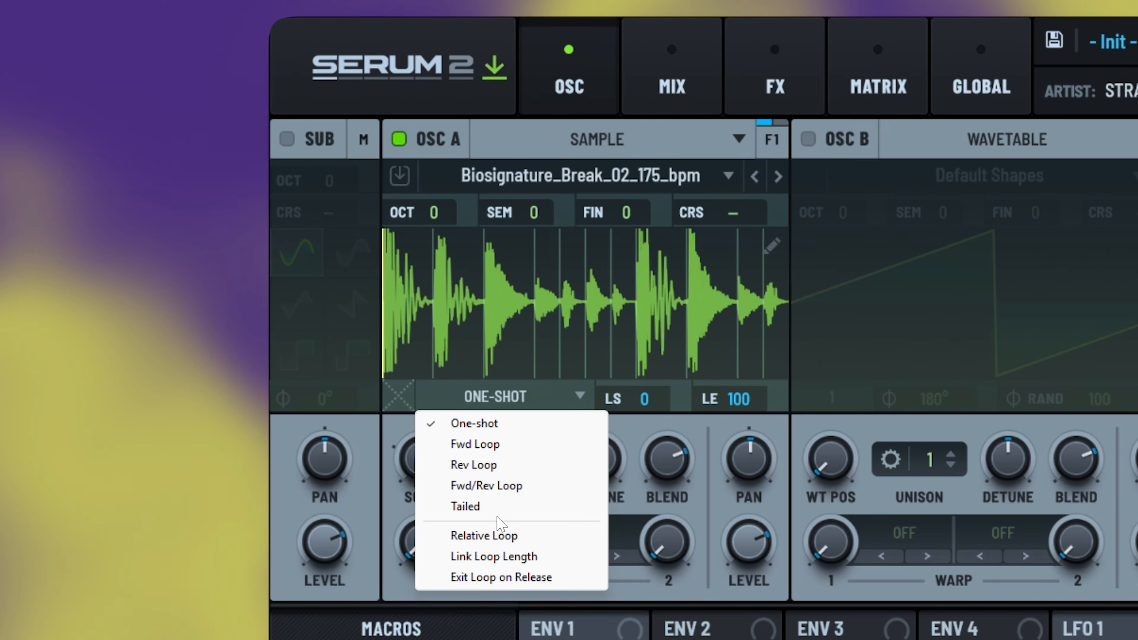
pyautogui.click(466, 506)
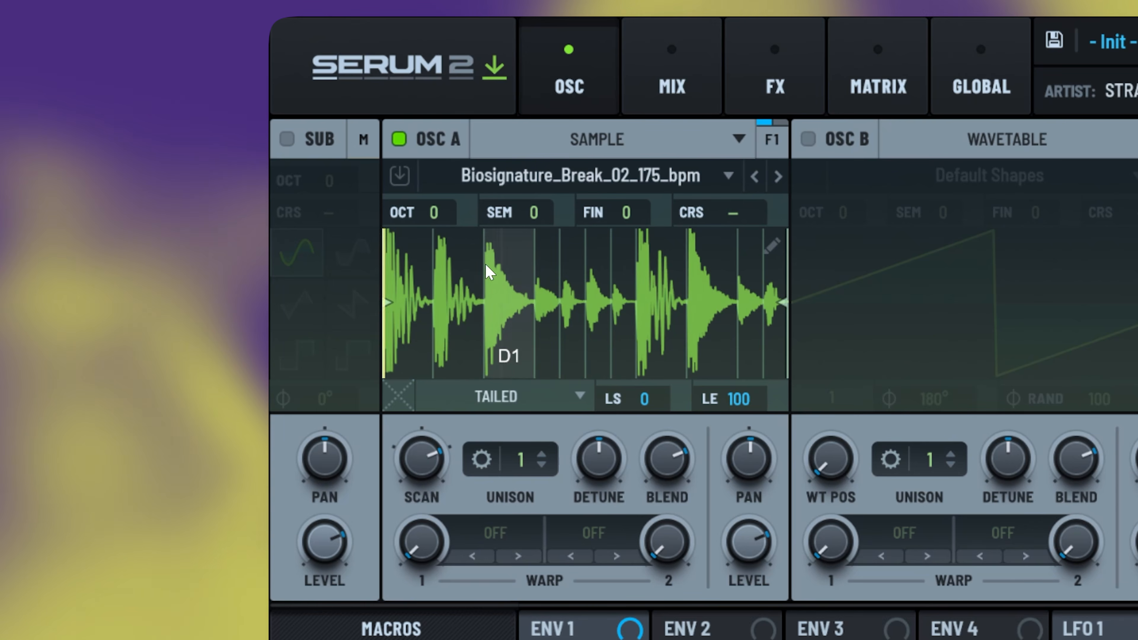
pyautogui.moveTo(515, 205); pyautogui.dragTo(554, 132)
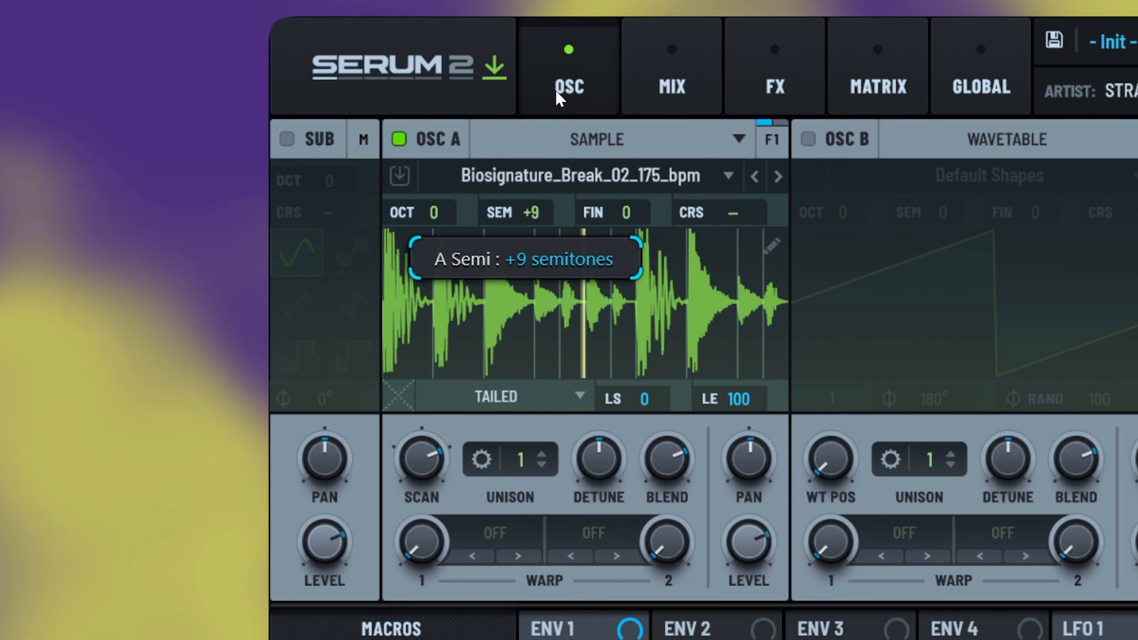
pyautogui.moveTo(560, 76); pyautogui.dragTo(555, 222)
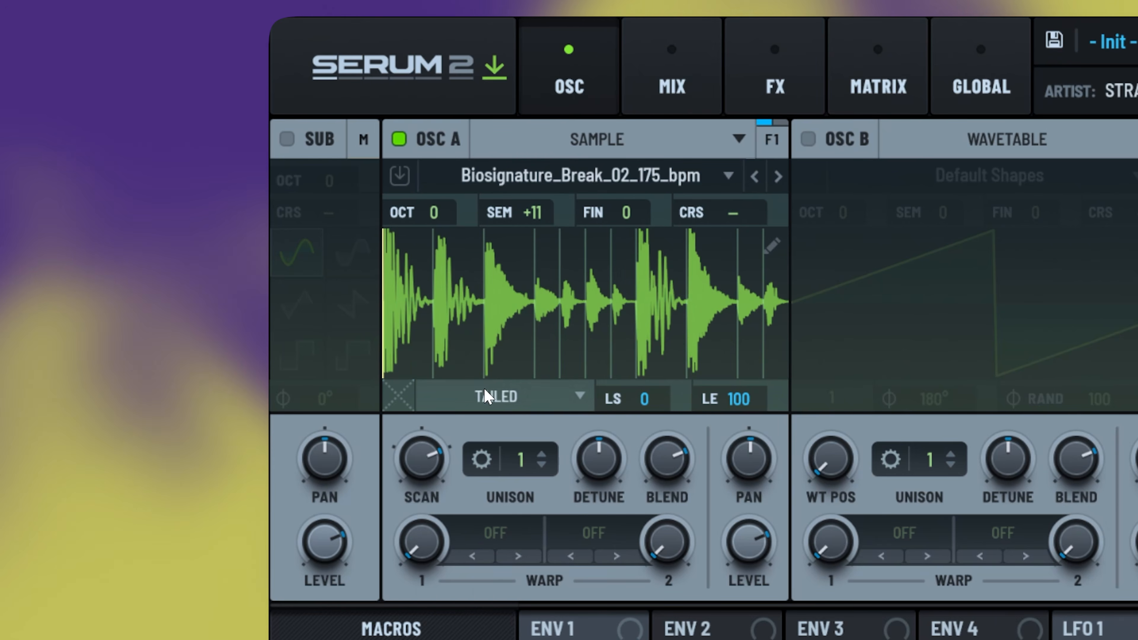
pyautogui.click(501, 396)
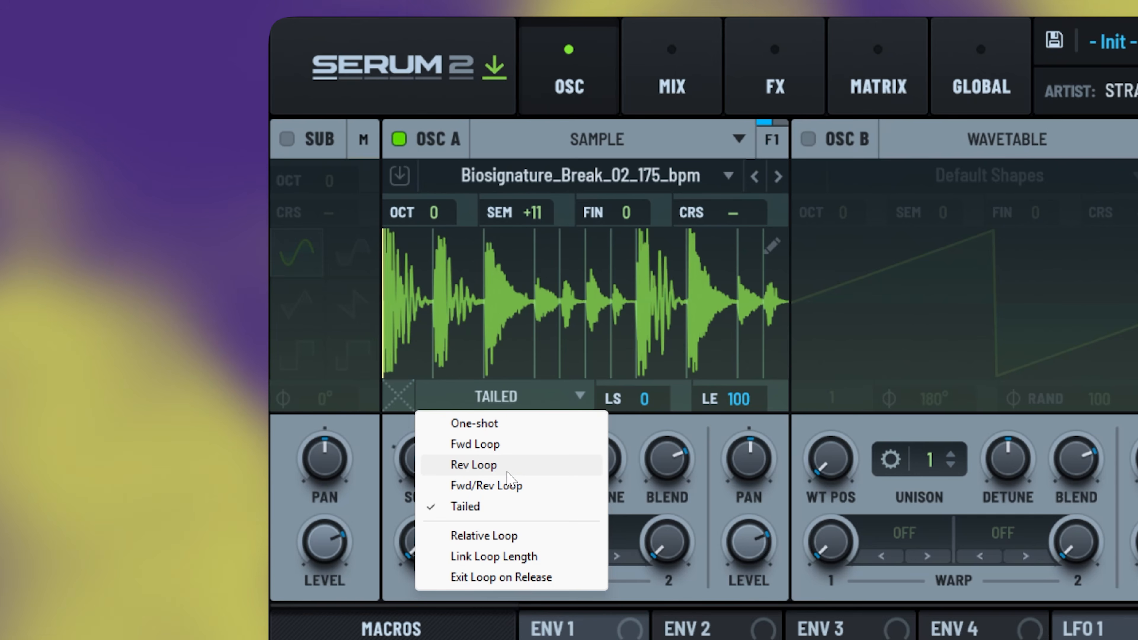
pyautogui.click(508, 487)
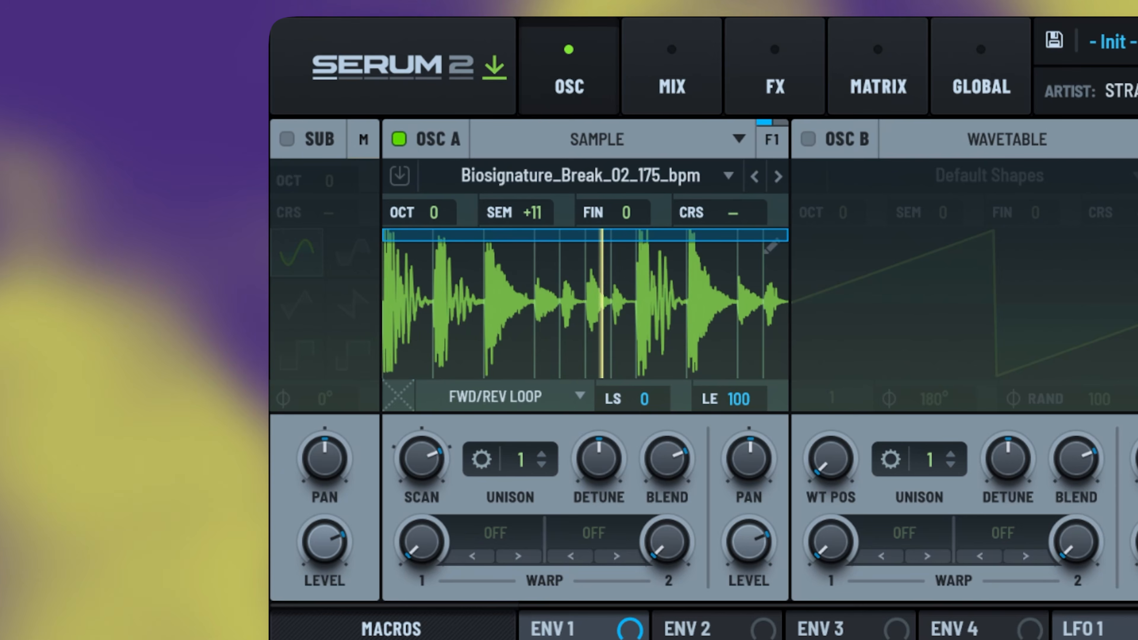
# - Return the sample to Tailed mode at 0 semitones with the scan rate at 100%
pyautogui.moveTo(436, 449); pyautogui.dragTo(443, 416)
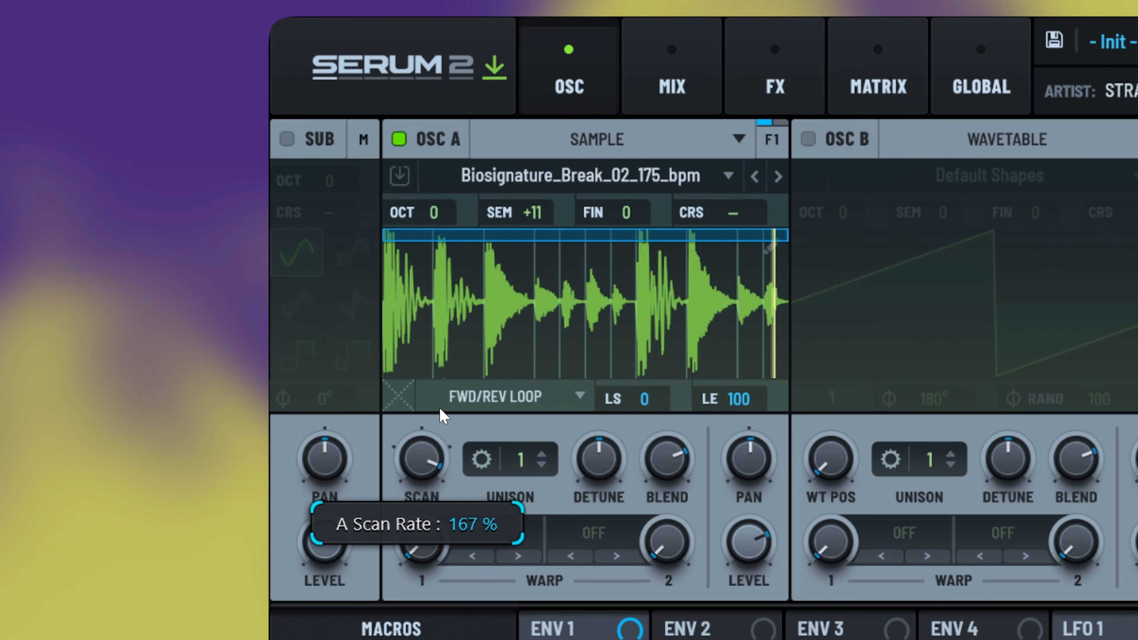
pyautogui.click(444, 402)
pyautogui.click(454, 506)
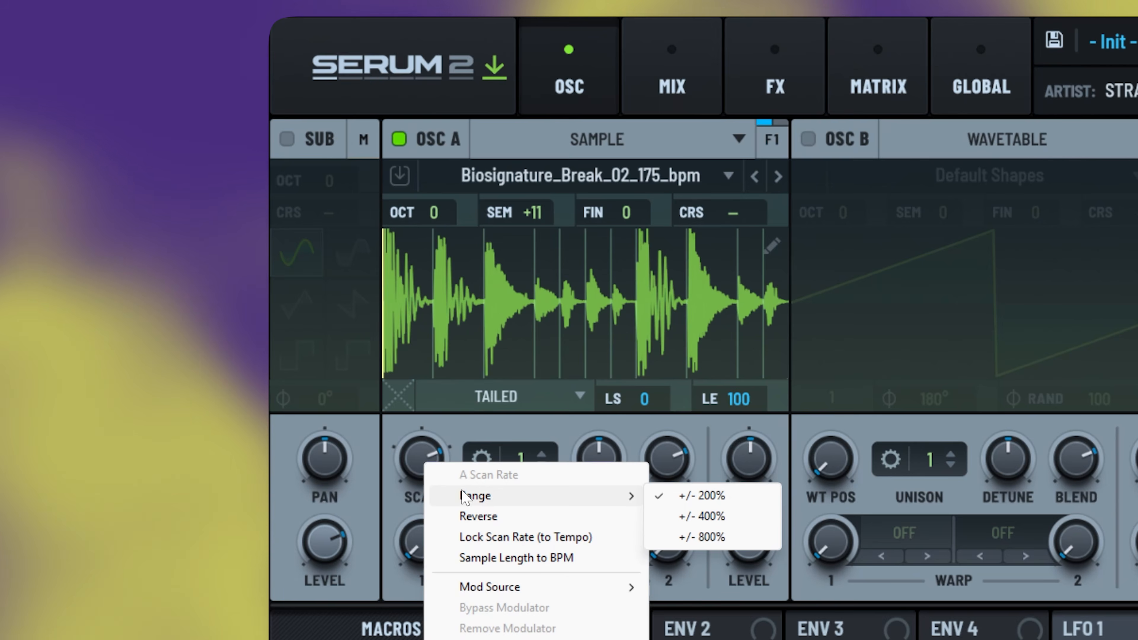
pyautogui.click(420, 453)
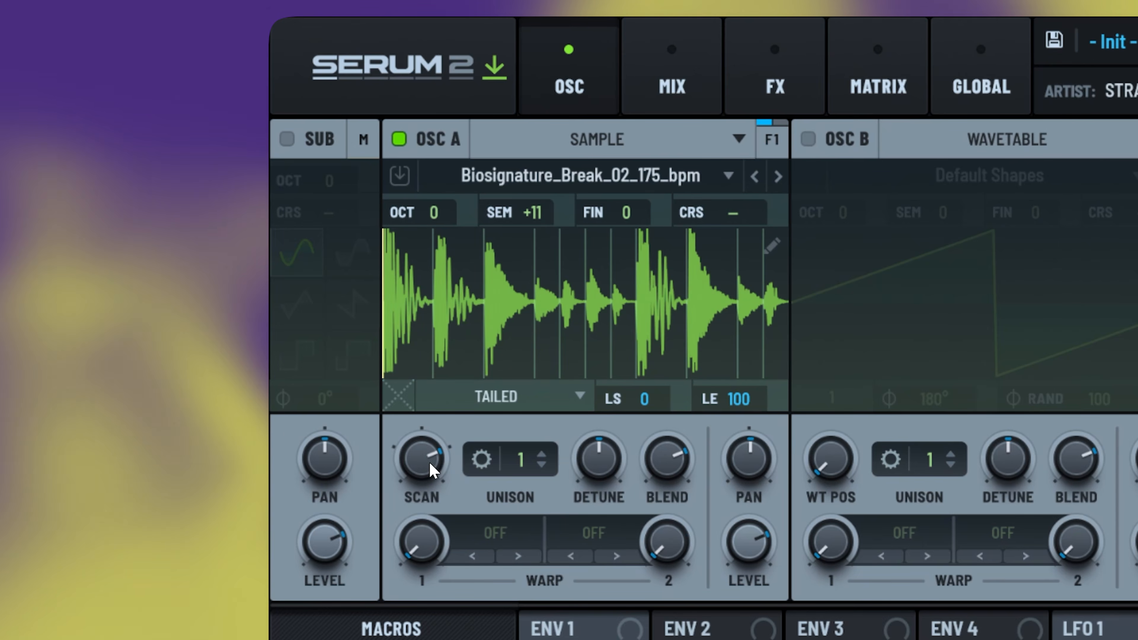
pyautogui.moveTo(421, 453); pyautogui.dragTo(421, 446)
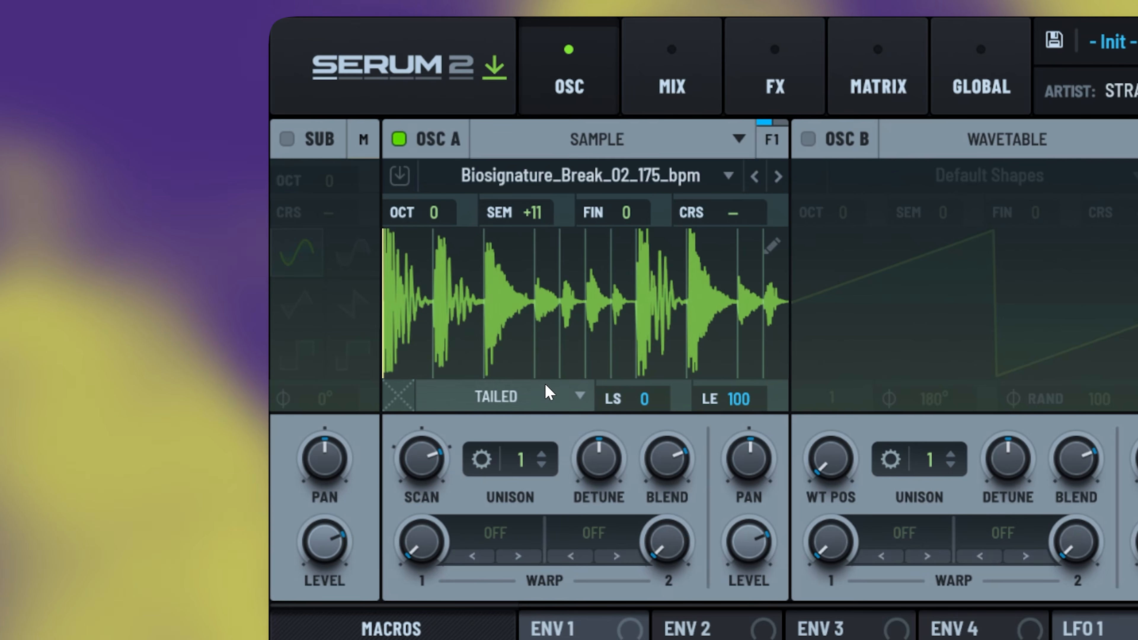
pyautogui.moveTo(531, 211); pyautogui.dragTo(527, 275)
pyautogui.moveTo(514, 342); pyautogui.dragTo(507, 370)
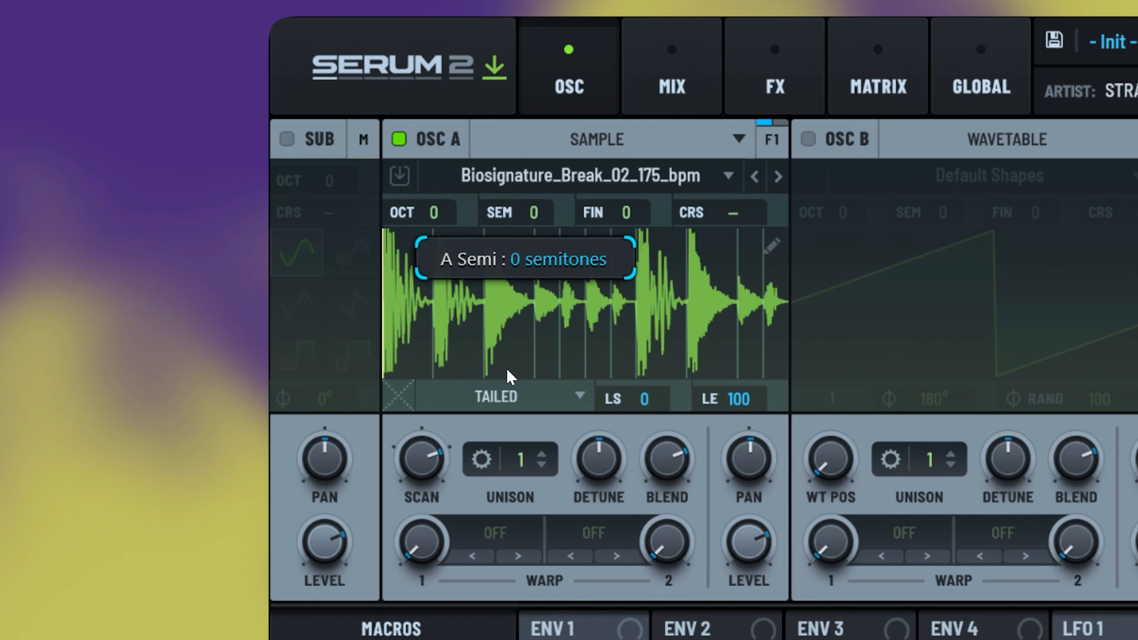
pyautogui.moveTo(433, 475)
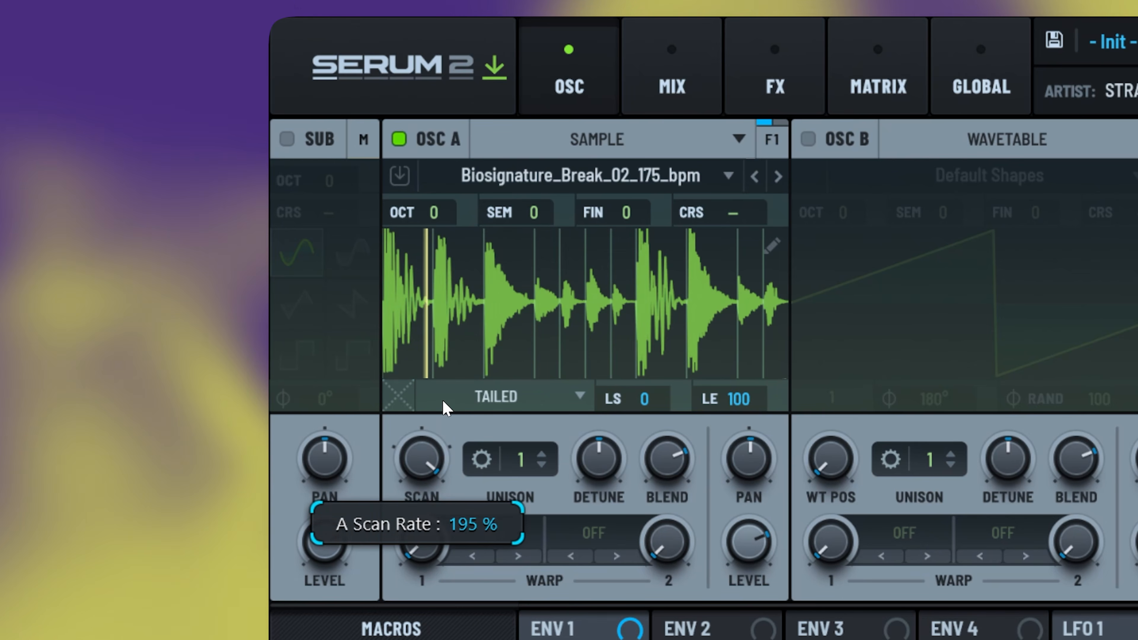
pyautogui.moveTo(443, 401)
pyautogui.mouseDown()
pyautogui.moveTo(436, 469)
pyautogui.moveTo(449, 401)
pyautogui.mouseUp()
# - Try a +/- 800% scan range, then restore +/- 200% with the scan rate at 100%
pyautogui.rightClick(424, 453)
pyautogui.moveTo(515, 486)
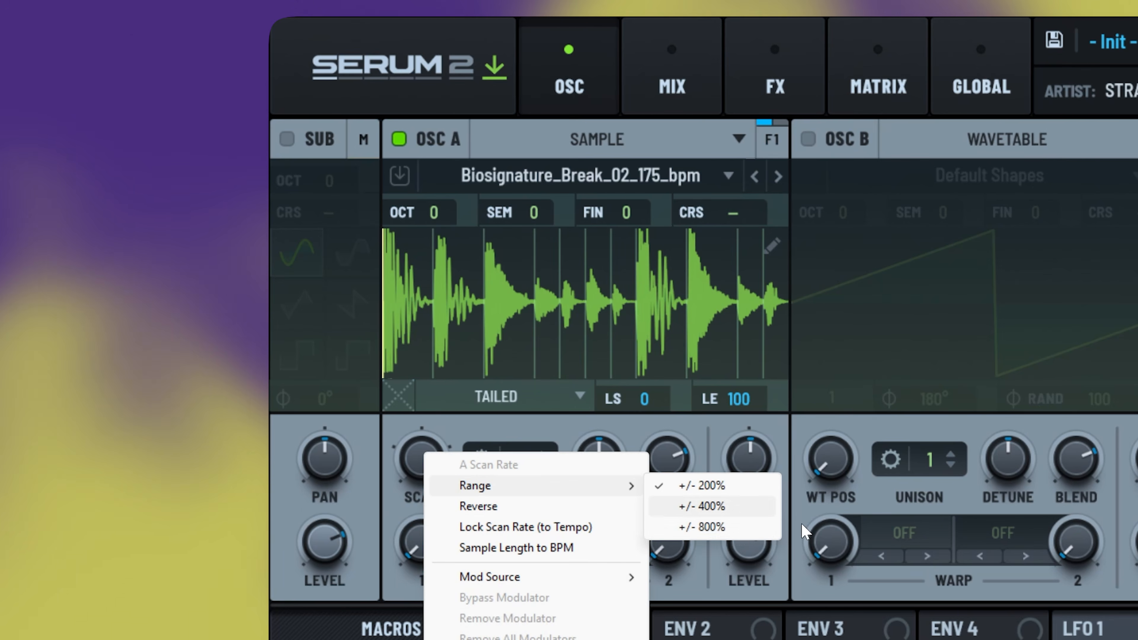
pyautogui.click(742, 531)
pyautogui.moveTo(434, 470); pyautogui.dragTo(409, 552)
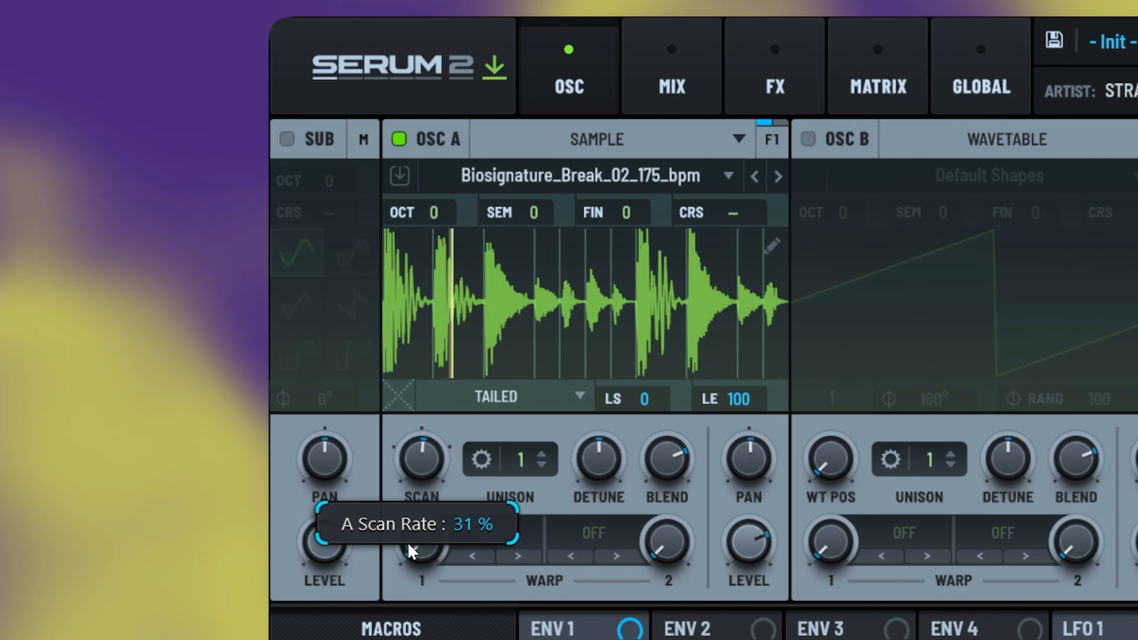
pyautogui.moveTo(434, 444); pyautogui.dragTo(421, 527)
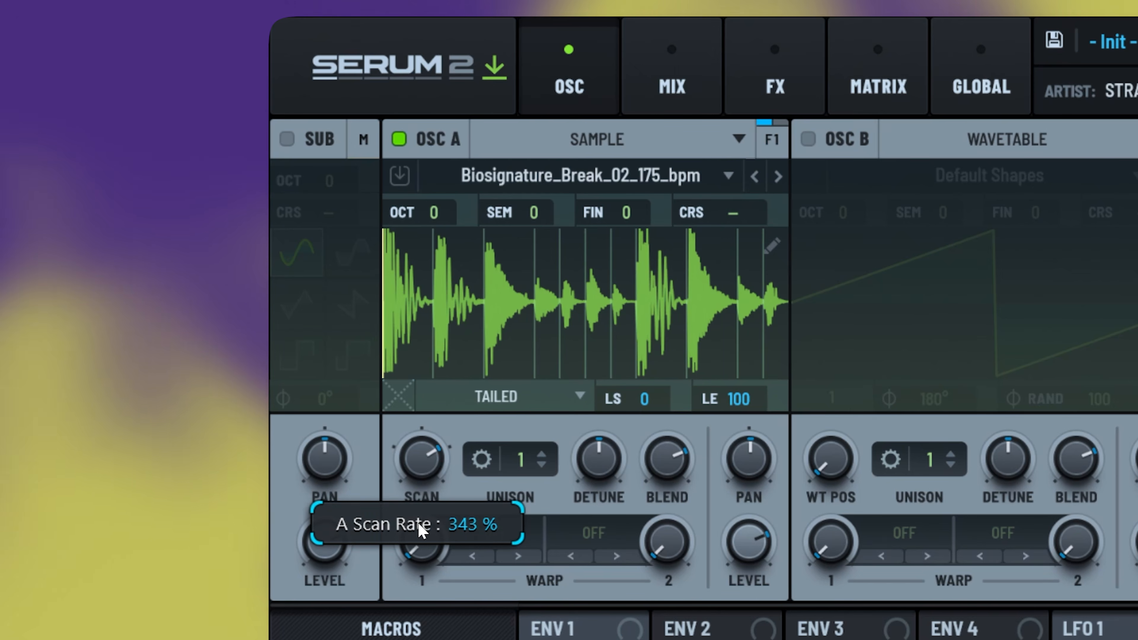
pyautogui.rightClick(432, 467)
pyautogui.moveTo(504, 501)
pyautogui.click(712, 500)
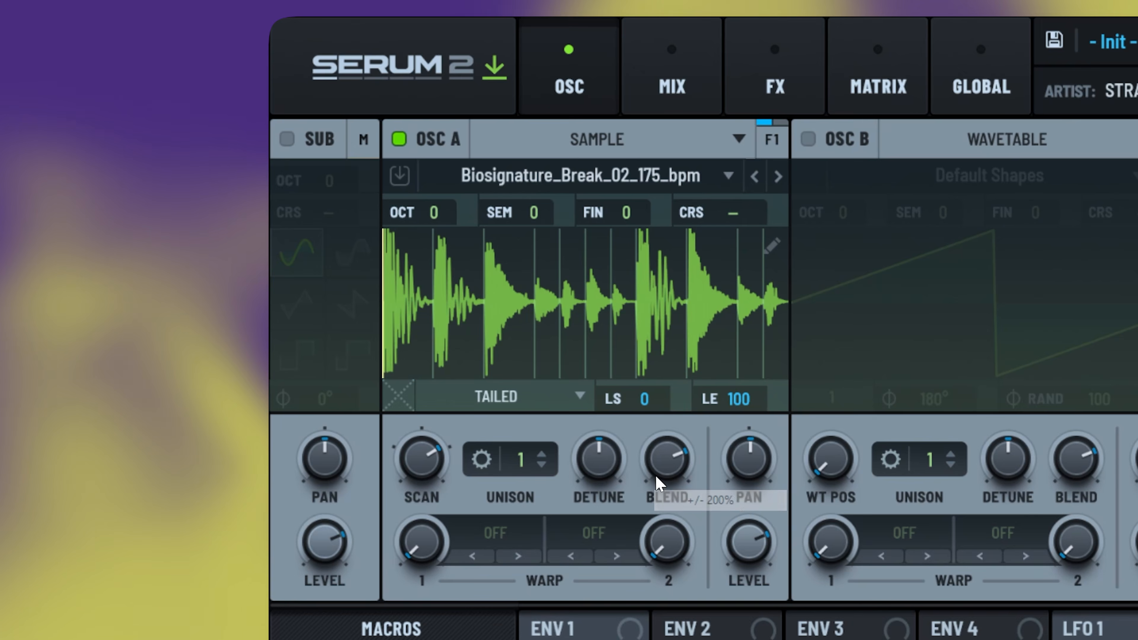
pyautogui.moveTo(414, 457); pyautogui.dragTo(415, 449)
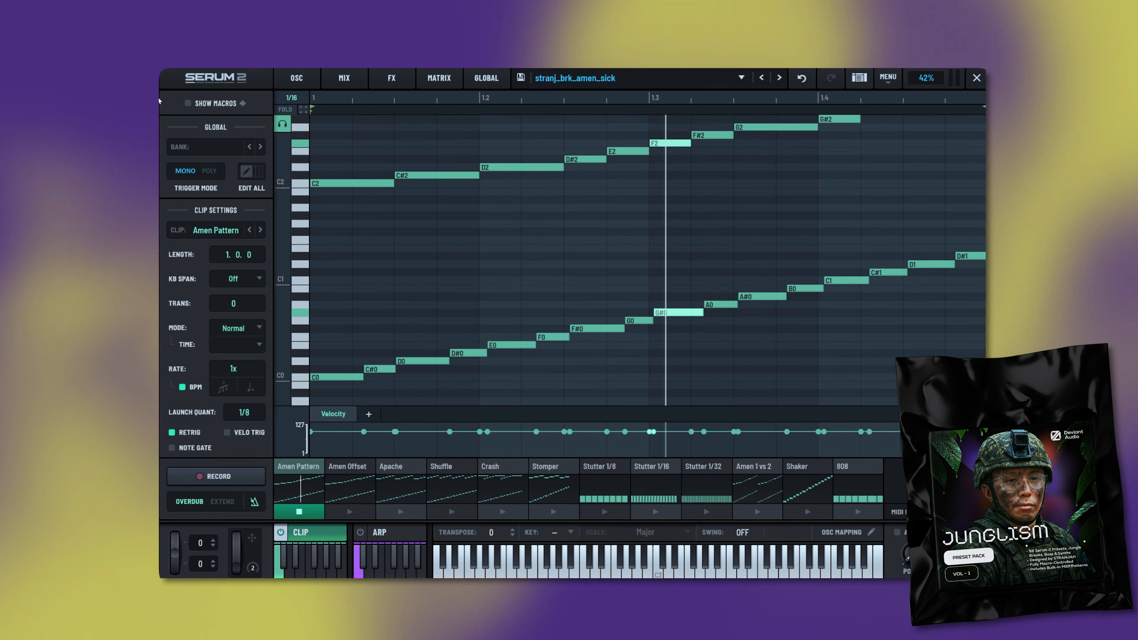
# - Show the macros, set Amen Tightness to 43 and Techstep Switch to 0, and open Stutter 1/16
pyautogui.click(187, 103)
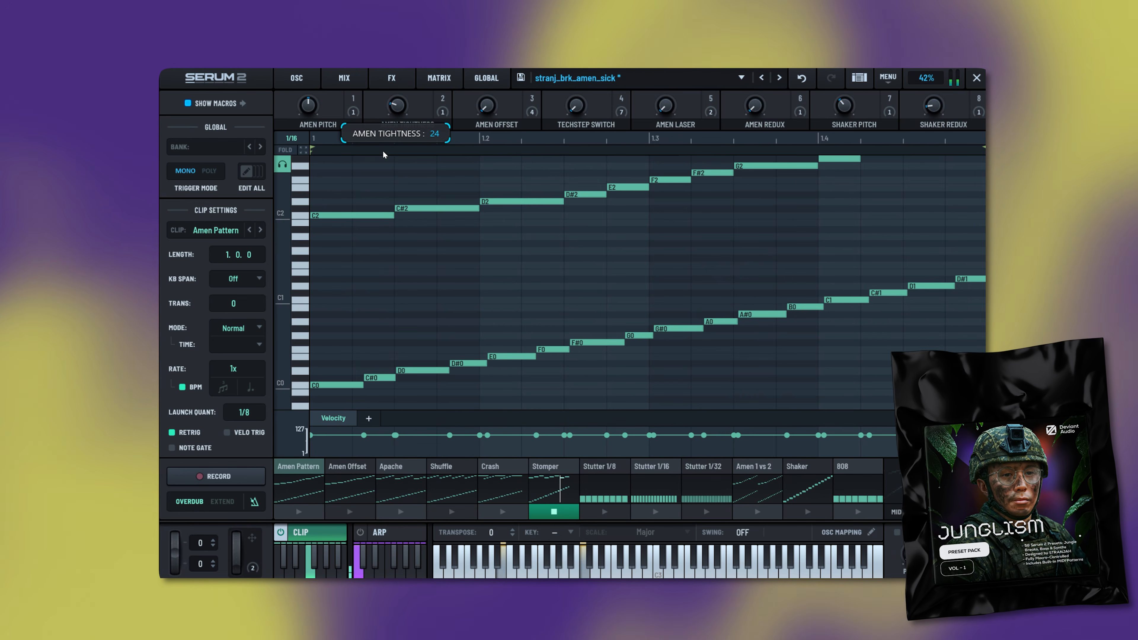
pyautogui.moveTo(383, 155); pyautogui.dragTo(384, 125)
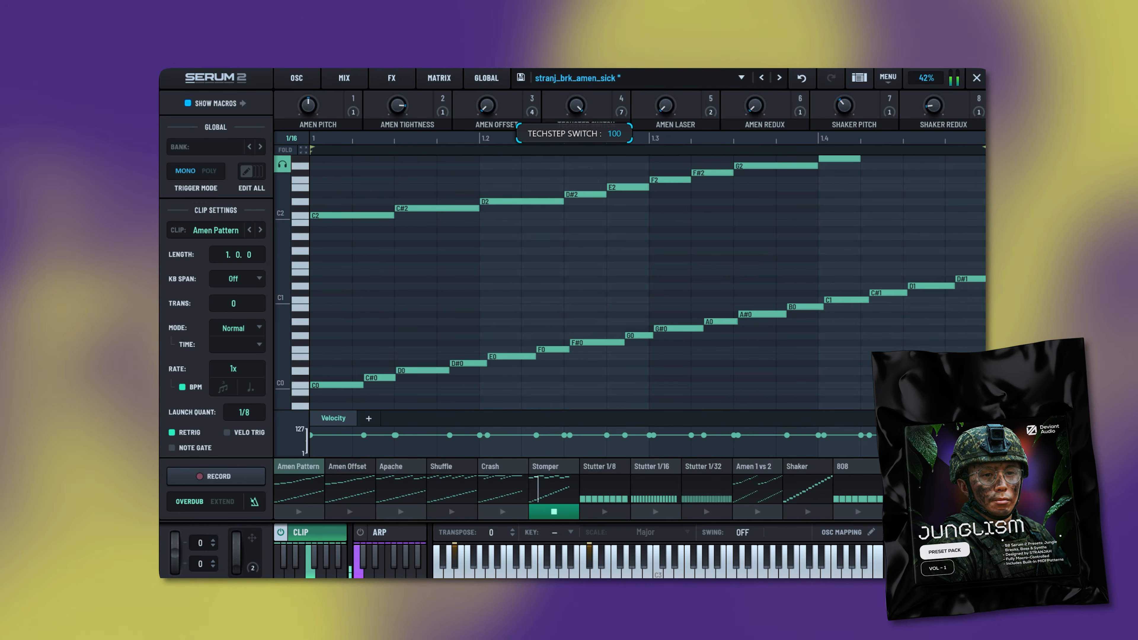
pyautogui.moveTo(577, 54); pyautogui.dragTo(576, 106)
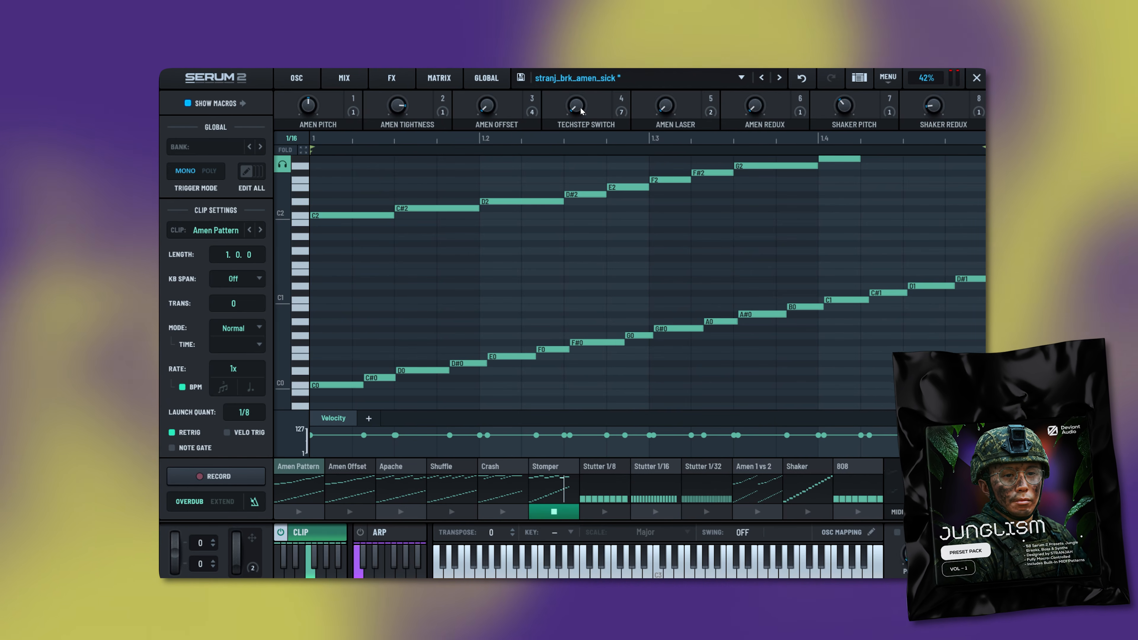
pyautogui.click(669, 467)
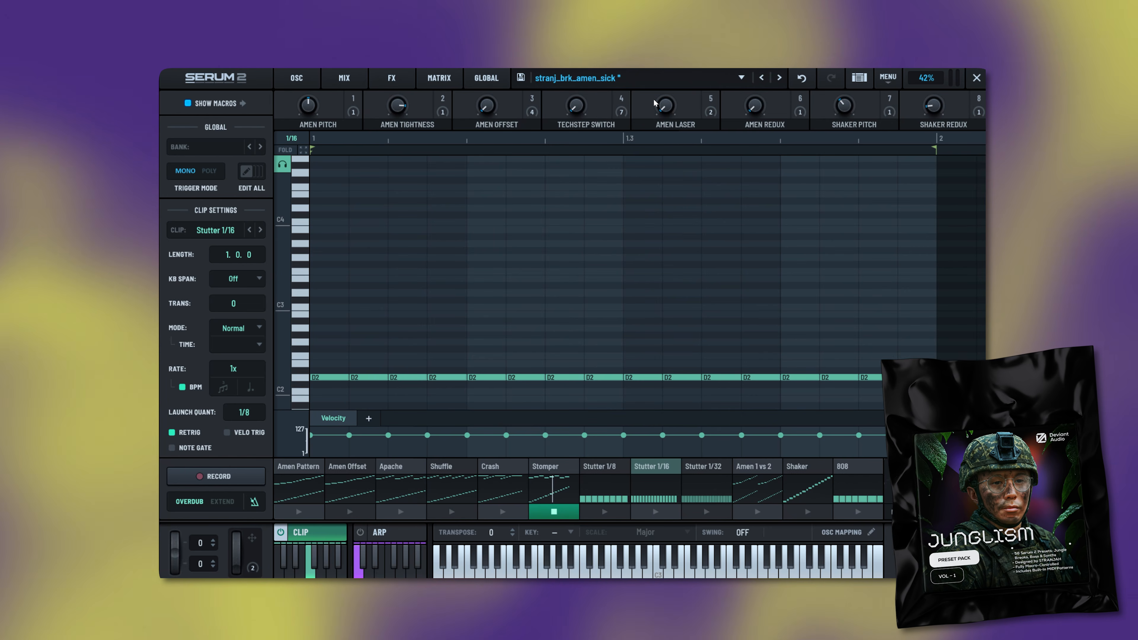
# - Raise Amen Laser to 29, drop Amen Redux to minimum, raise Shaker Pitch past 74, lower Shaker Redux
pyautogui.moveTo(669, 111); pyautogui.dragTo(670, 95)
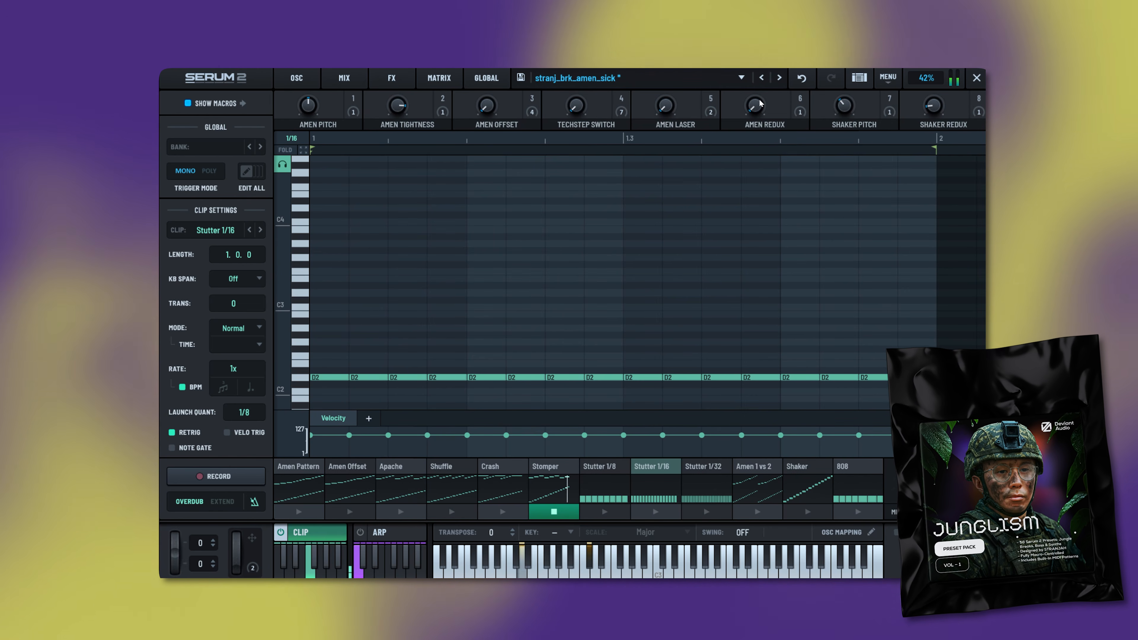
pyautogui.moveTo(755, 106); pyautogui.dragTo(755, 164)
pyautogui.moveTo(844, 106); pyautogui.dragTo(844, 83)
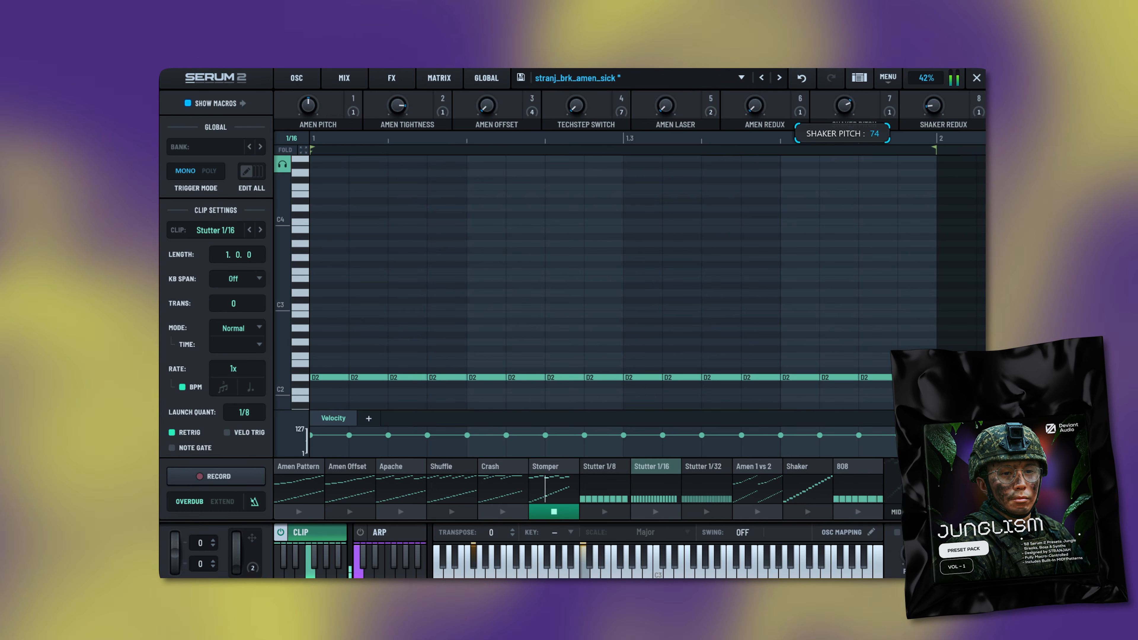
pyautogui.scroll(-3, 787, 291)
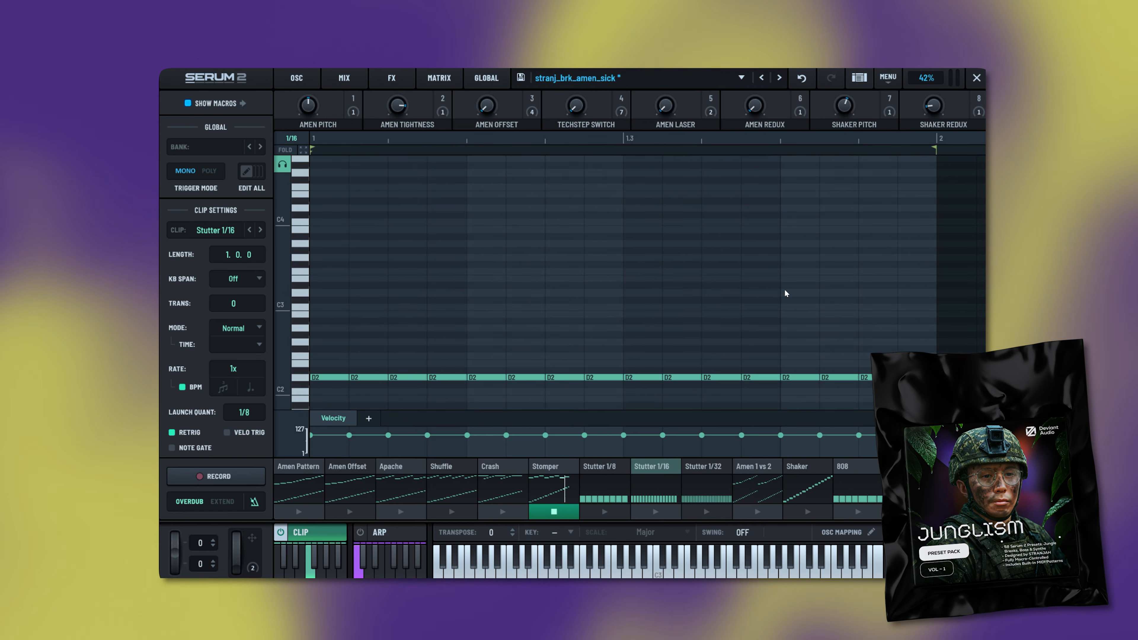
pyautogui.moveTo(844, 113)
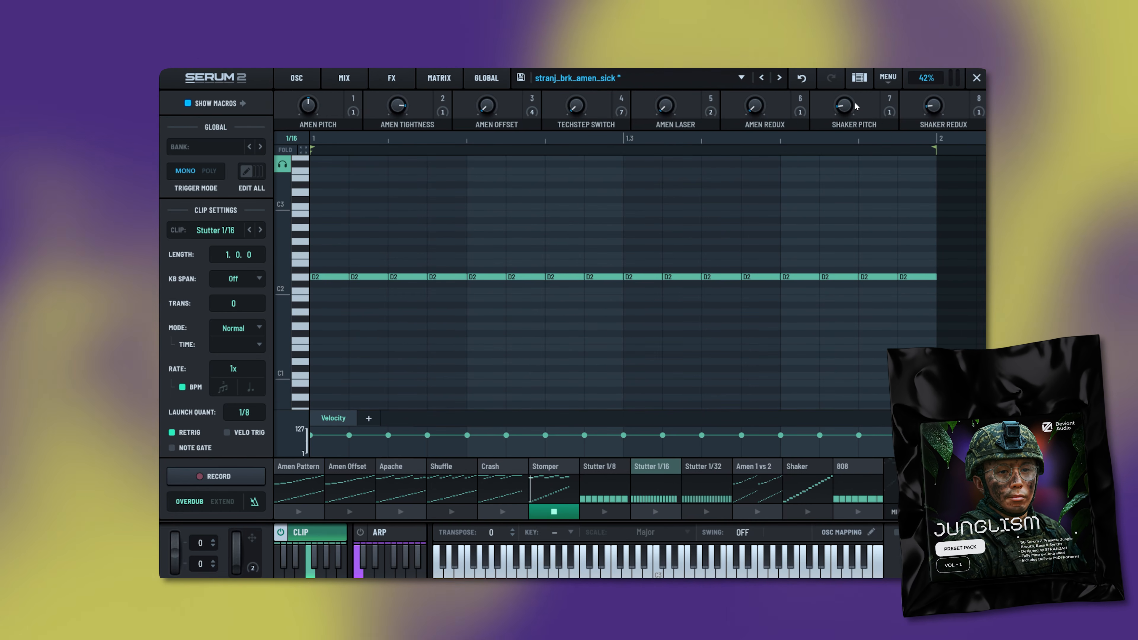
pyautogui.moveTo(847, 89); pyautogui.dragTo(850, 85)
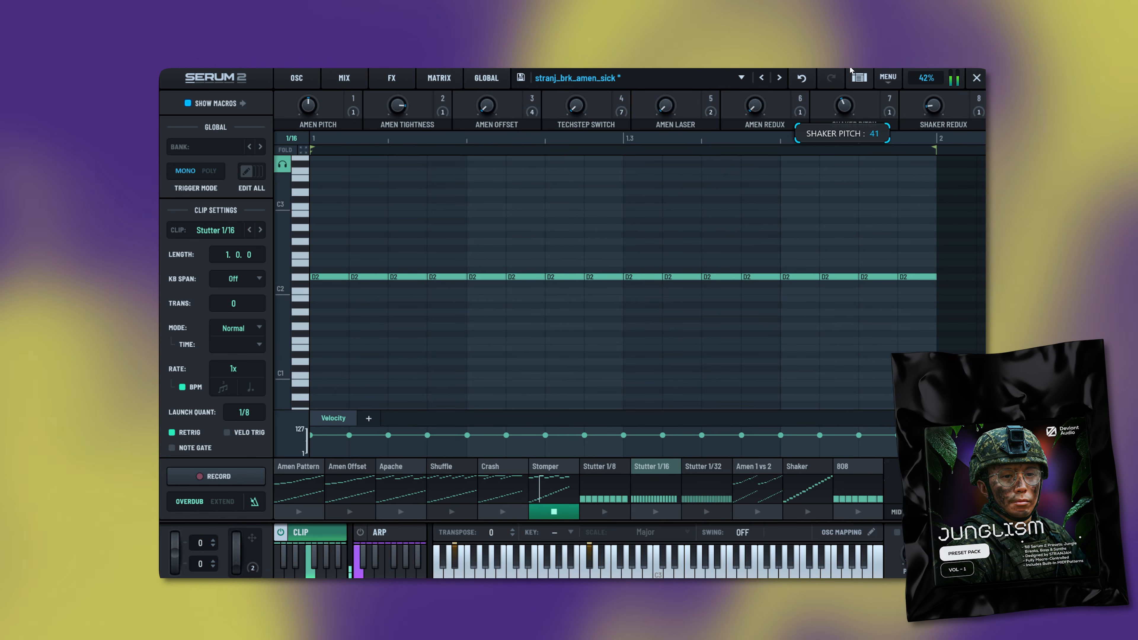
pyautogui.moveTo(844, 106); pyautogui.dragTo(844, 103)
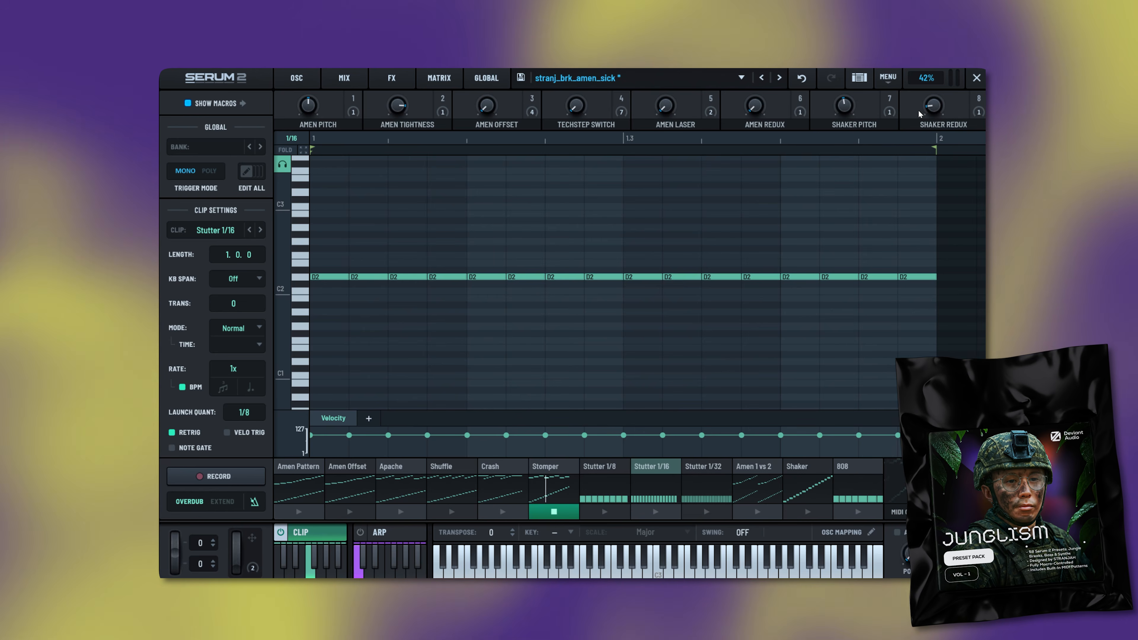
pyautogui.moveTo(933, 107); pyautogui.dragTo(935, 105)
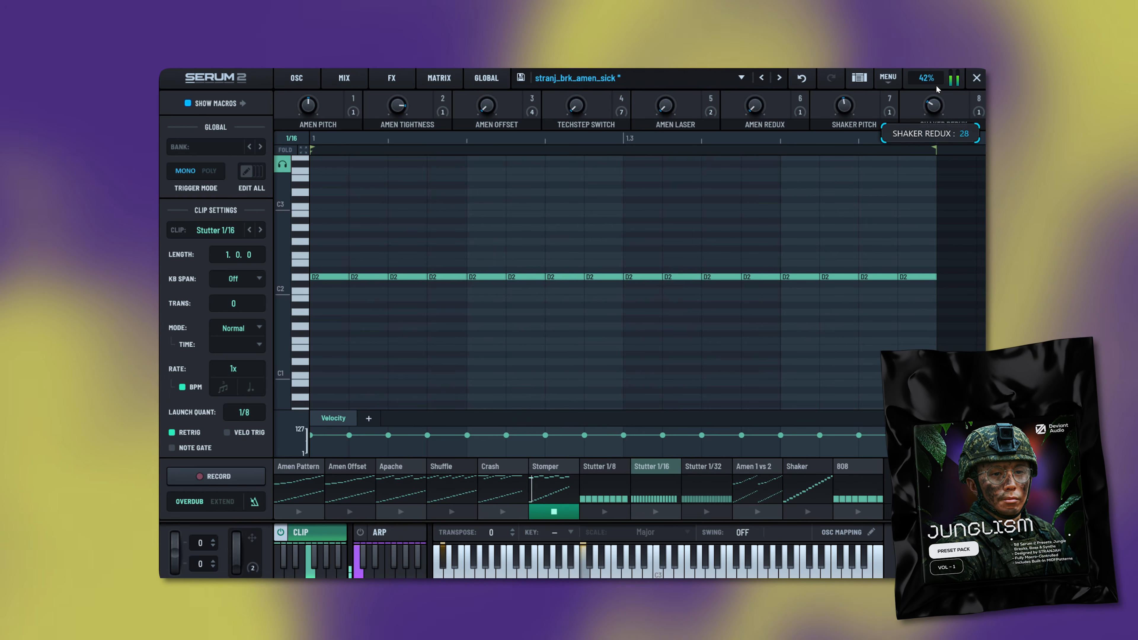
pyautogui.moveTo(933, 43); pyautogui.dragTo(933, 83)
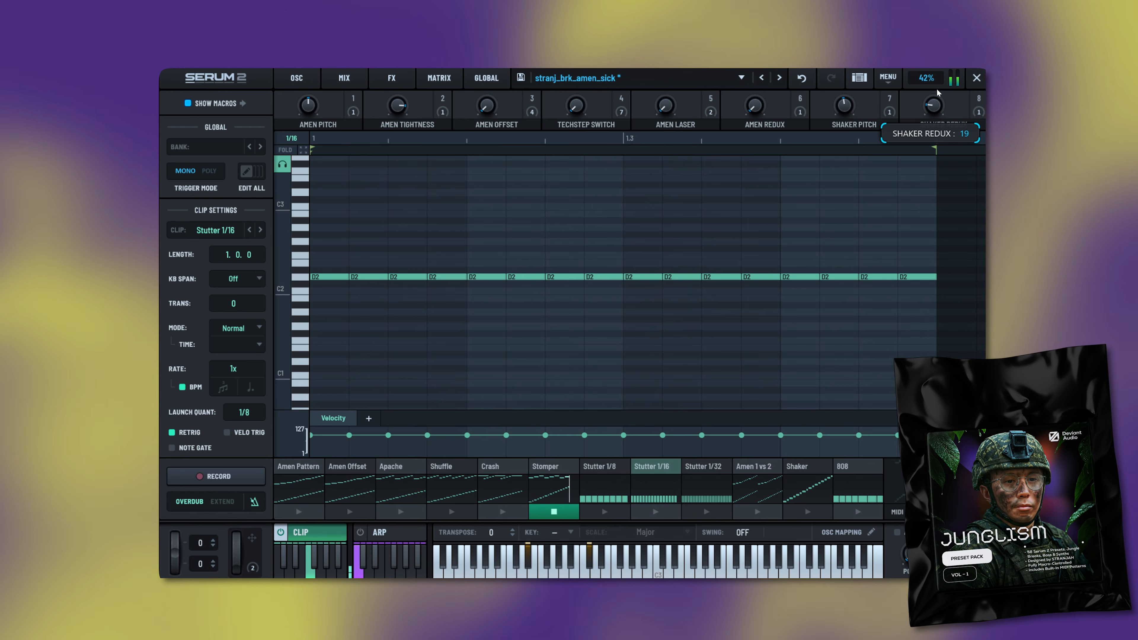
# - Bring Amen Redux back up, sweep Techstep Switch between full and zero, and show Clip 1's notes
pyautogui.moveTo(754, 105); pyautogui.dragTo(760, 71)
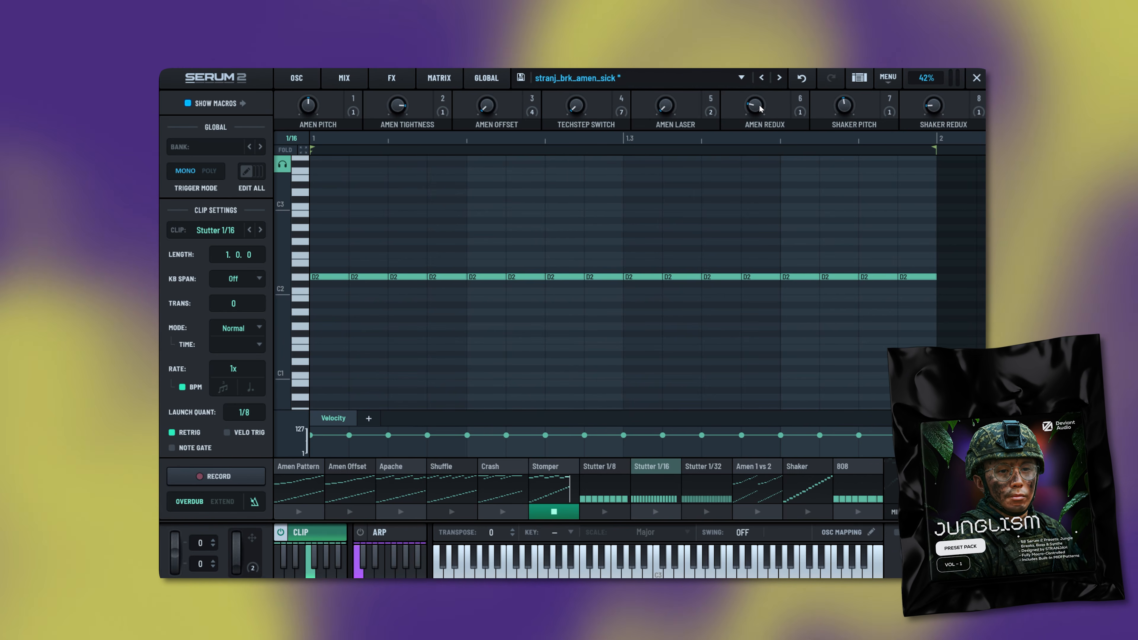
pyautogui.moveTo(576, 106); pyautogui.dragTo(578, 68)
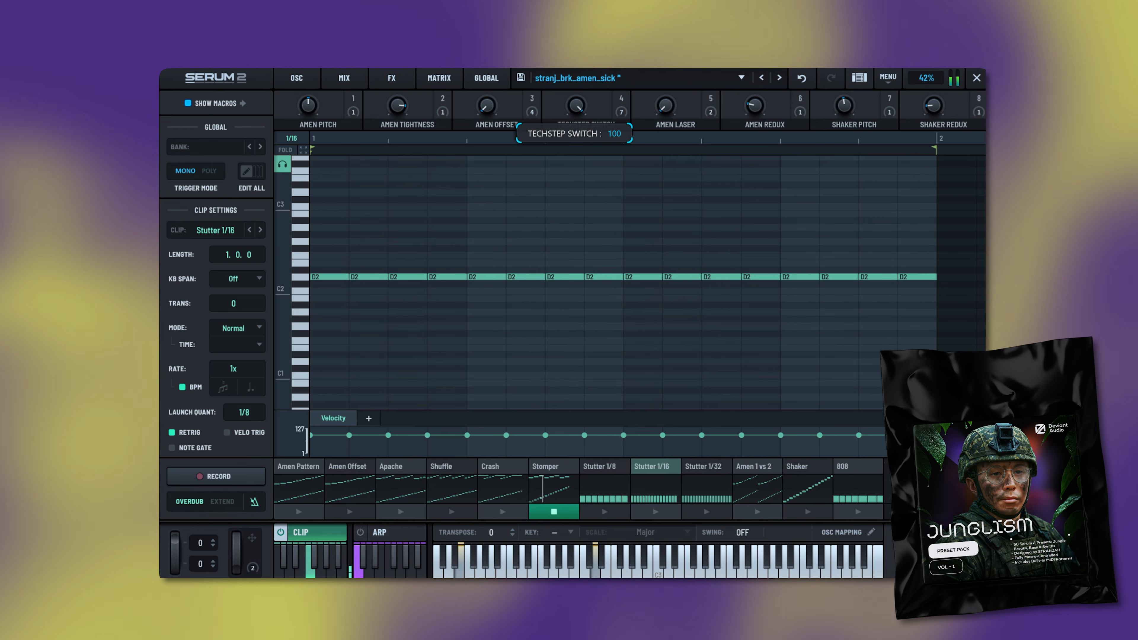
pyautogui.moveTo(576, 105); pyautogui.dragTo(565, 237)
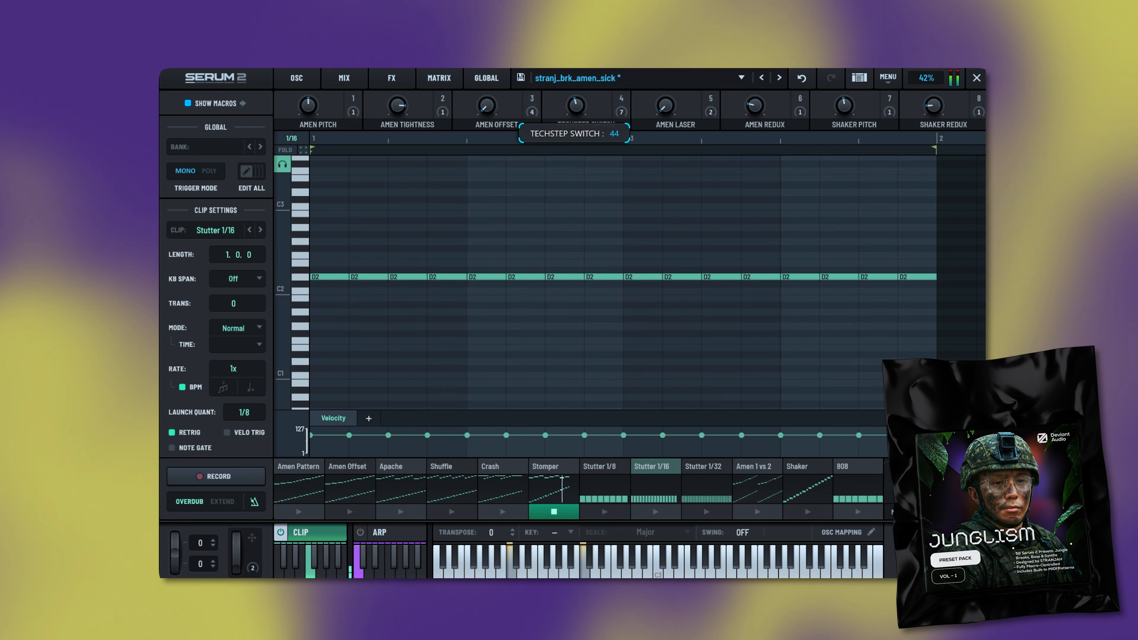
pyautogui.moveTo(576, 106); pyautogui.dragTo(577, 67)
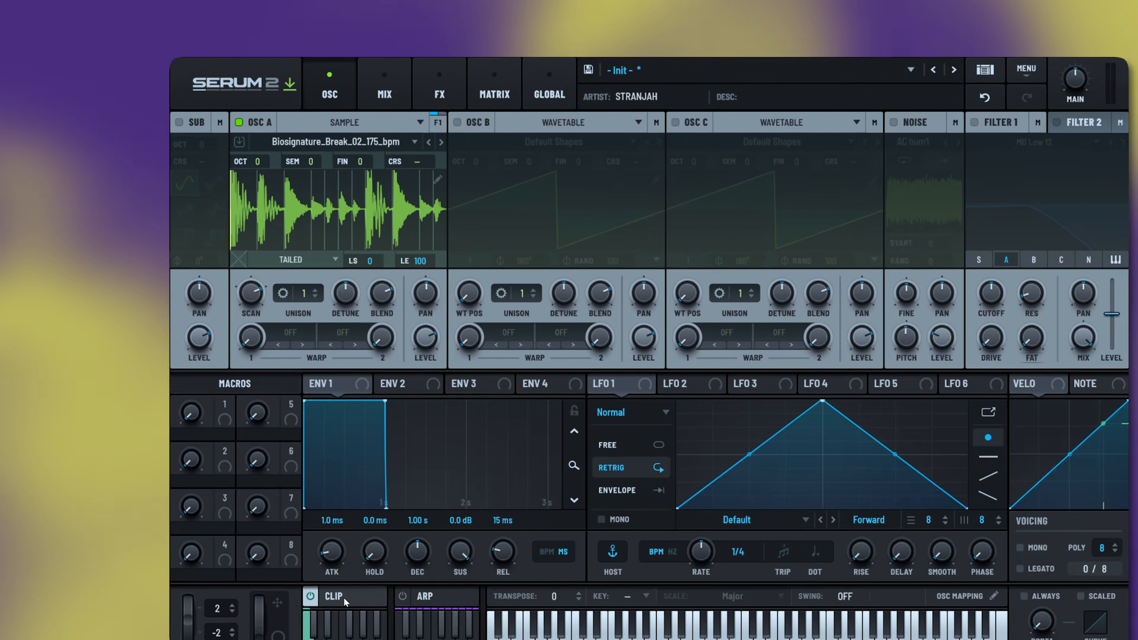
pyautogui.click(343, 598)
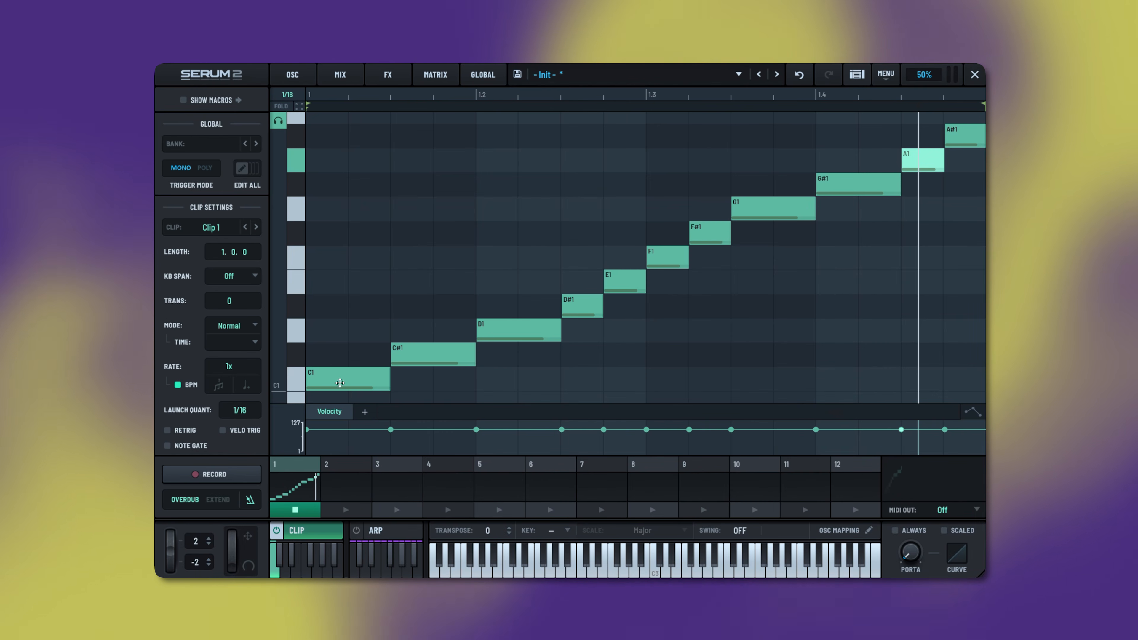
# - Restart Clip 1, paste its notes into Clip 2, and start Clip 2 playing
pyautogui.click(287, 512)
pyautogui.click(288, 512)
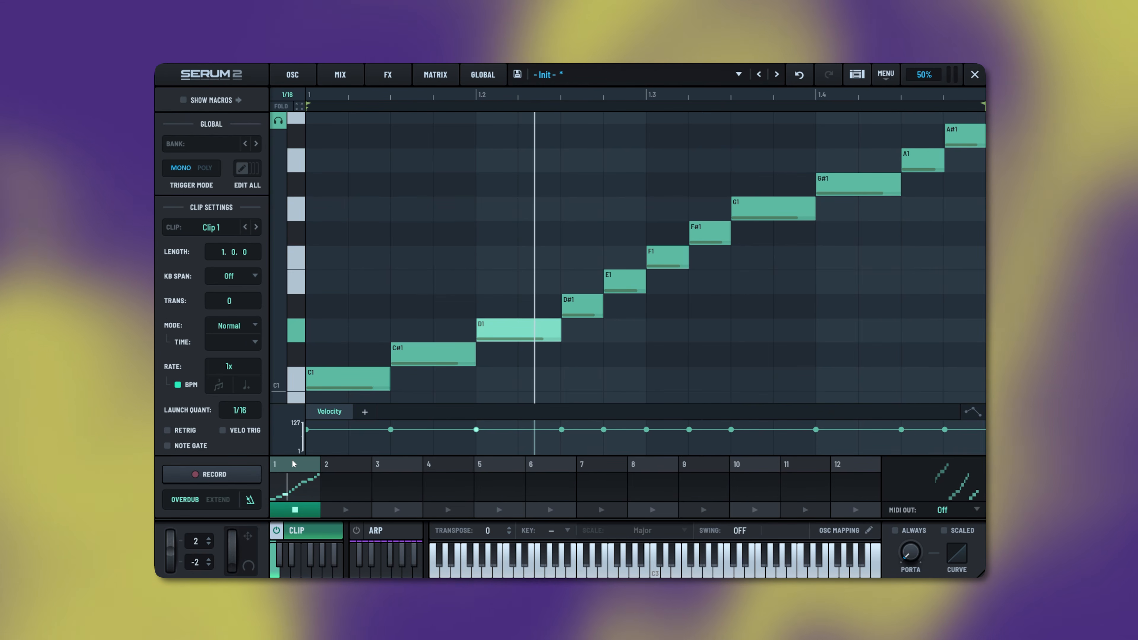
pyautogui.click(337, 467)
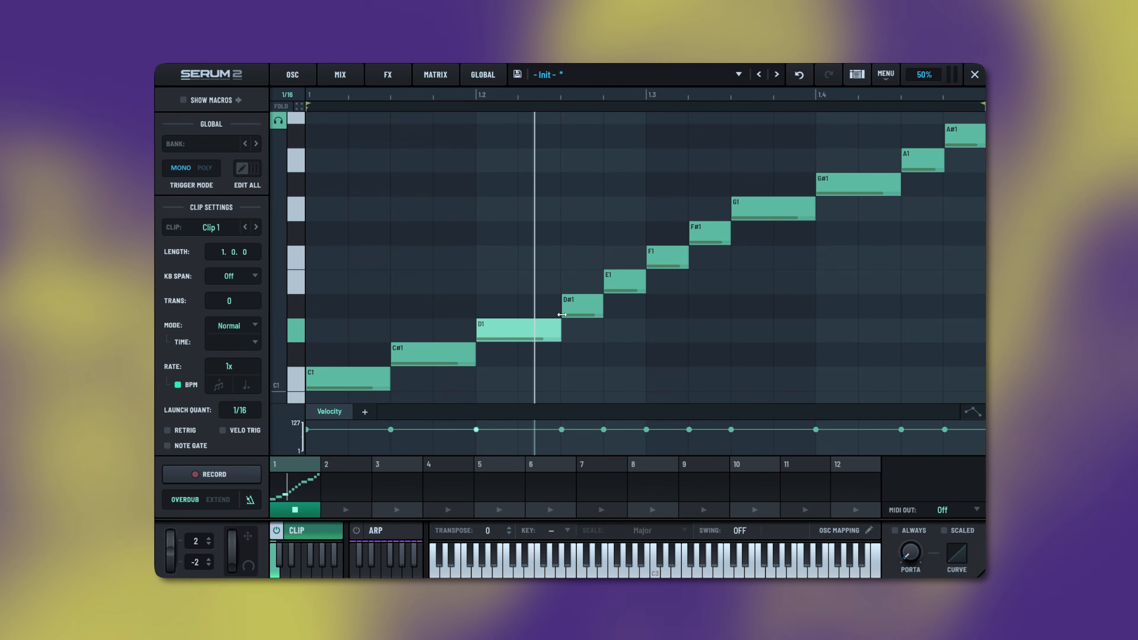
pyautogui.hotkey('ctrl', 'v')
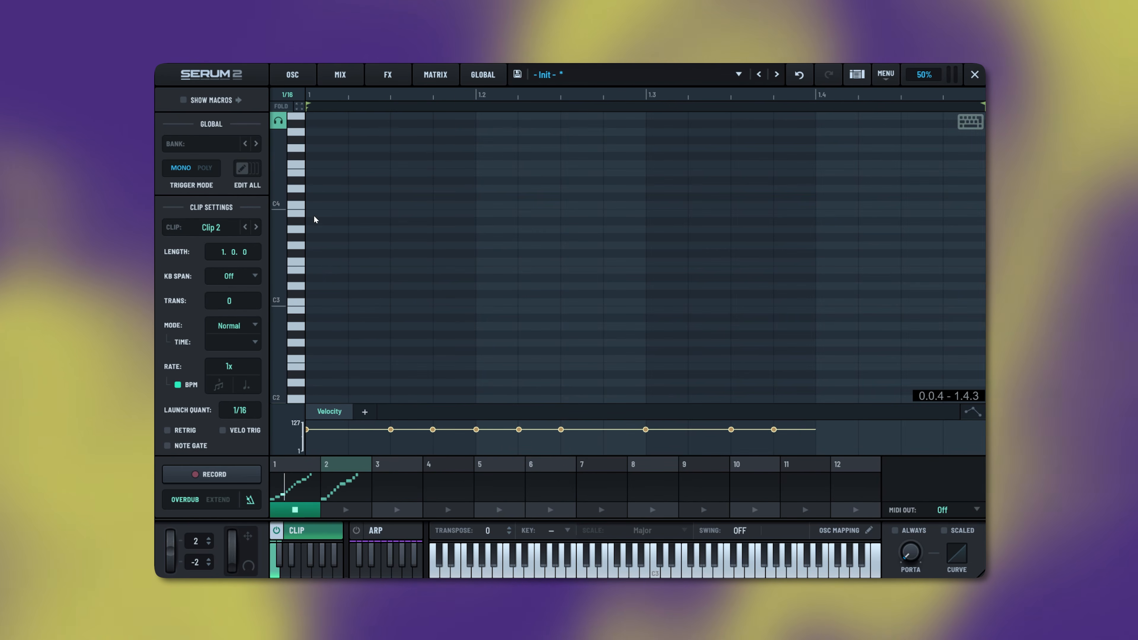
pyautogui.scroll(-4, 380, 332)
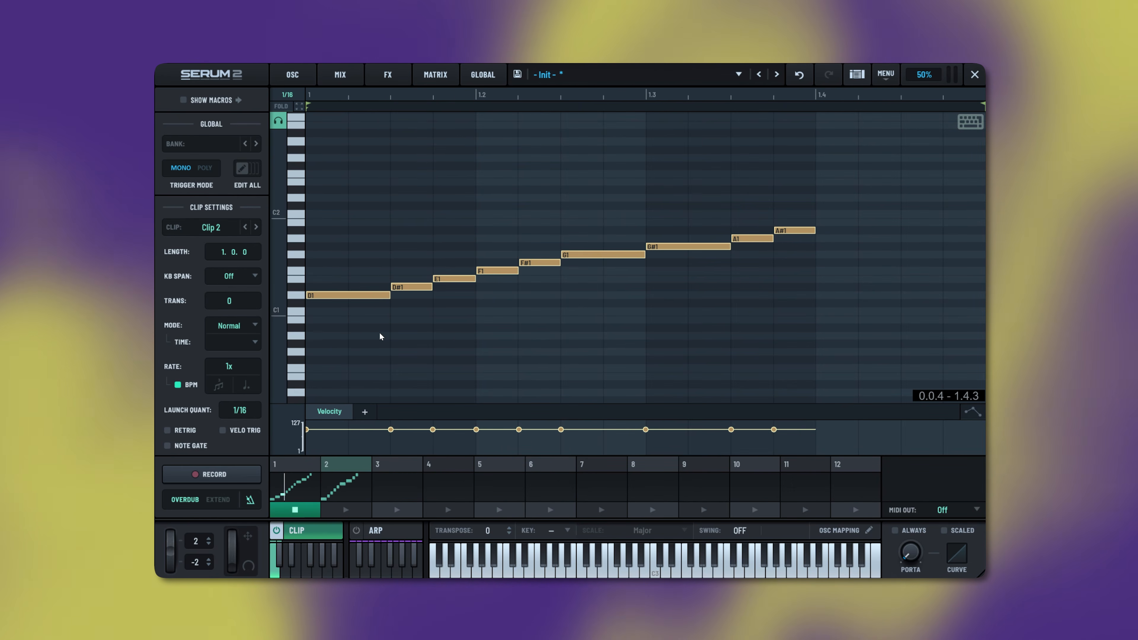
pyautogui.click(346, 509)
# - Delete the G1–A#1 notes, duplicate the D1–F#1 run, and copy it to bar 1.4
pyautogui.moveTo(826, 197); pyautogui.dragTo(607, 272)
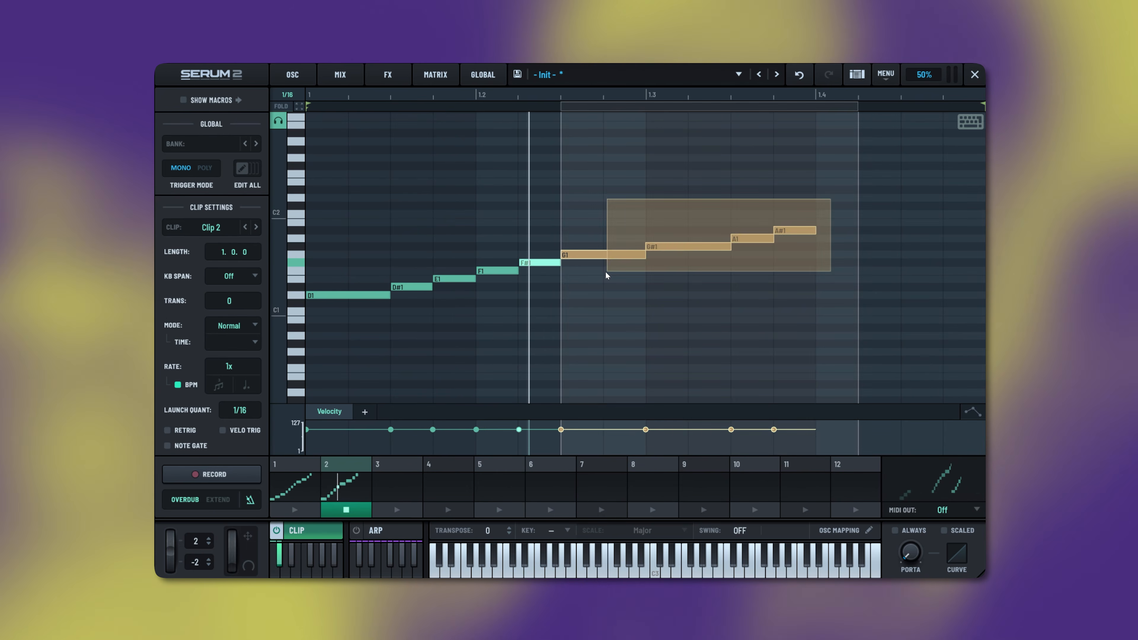
pyautogui.press('Delete')
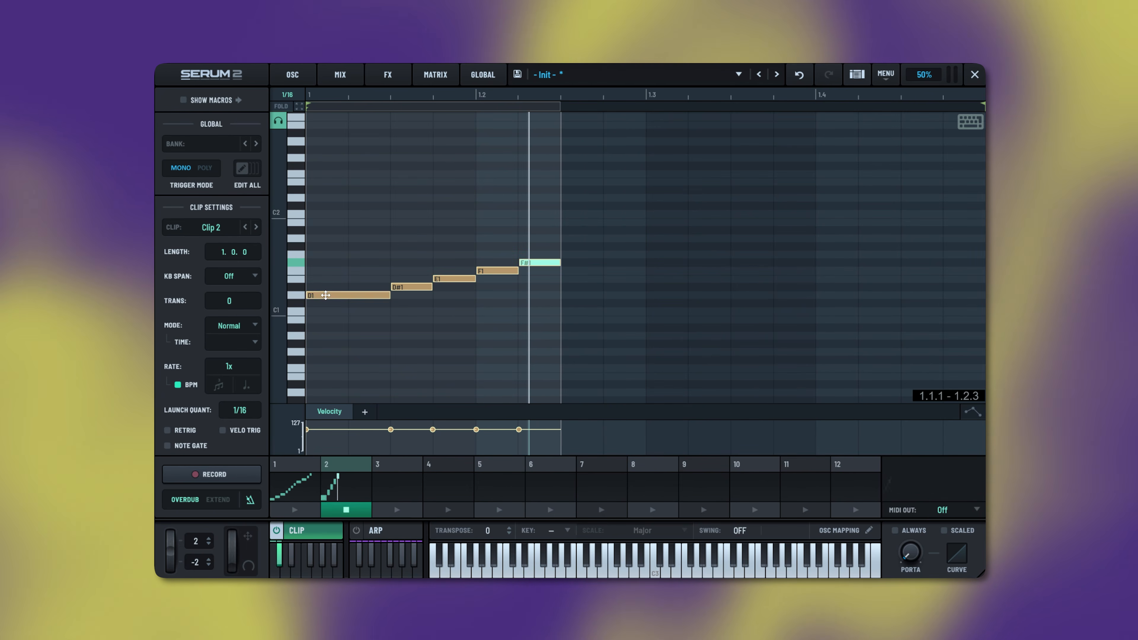
pyautogui.hotkey('ctrl', 'd')
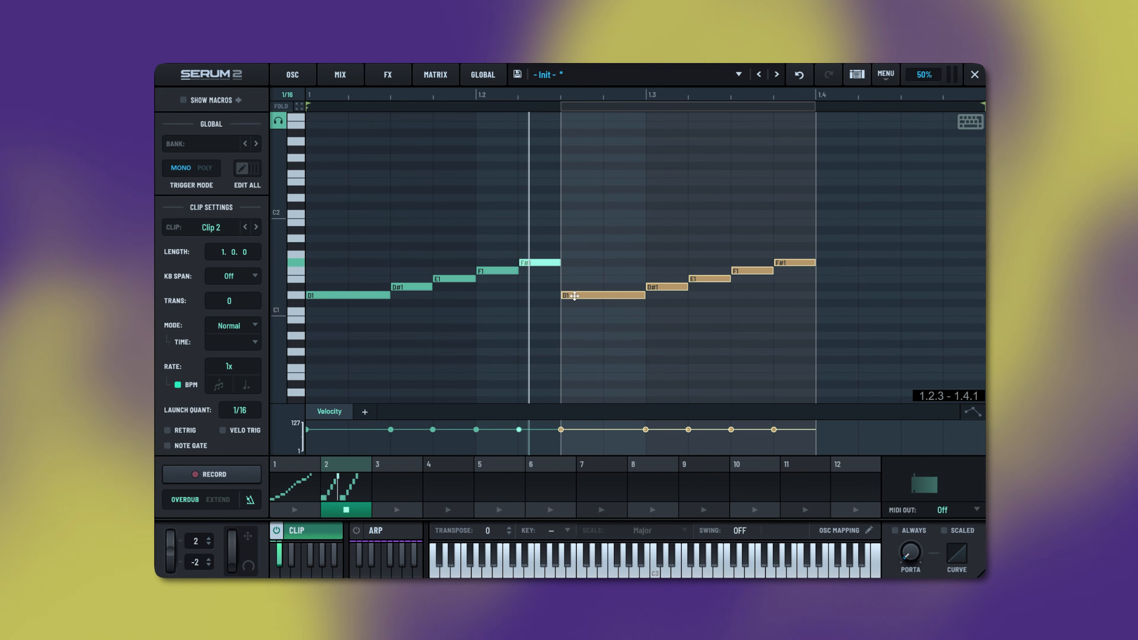
pyautogui.moveTo(575, 297); pyautogui.dragTo(869, 296)
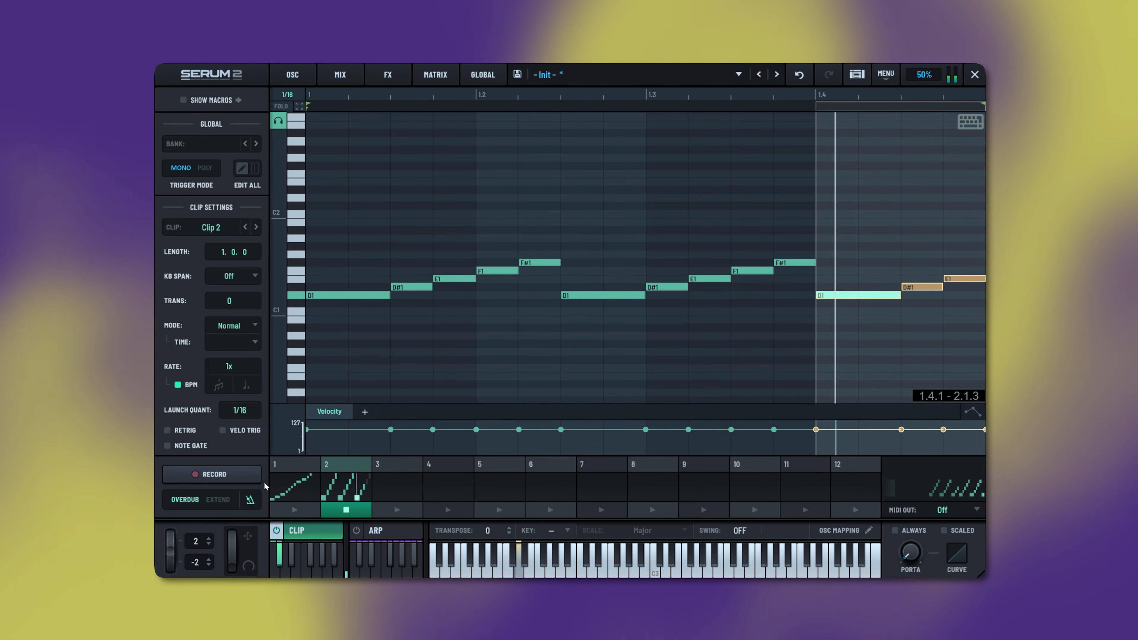
# - Rename the first two clips to 'Original' and 'UK Apache'
pyautogui.doubleClick(279, 464)
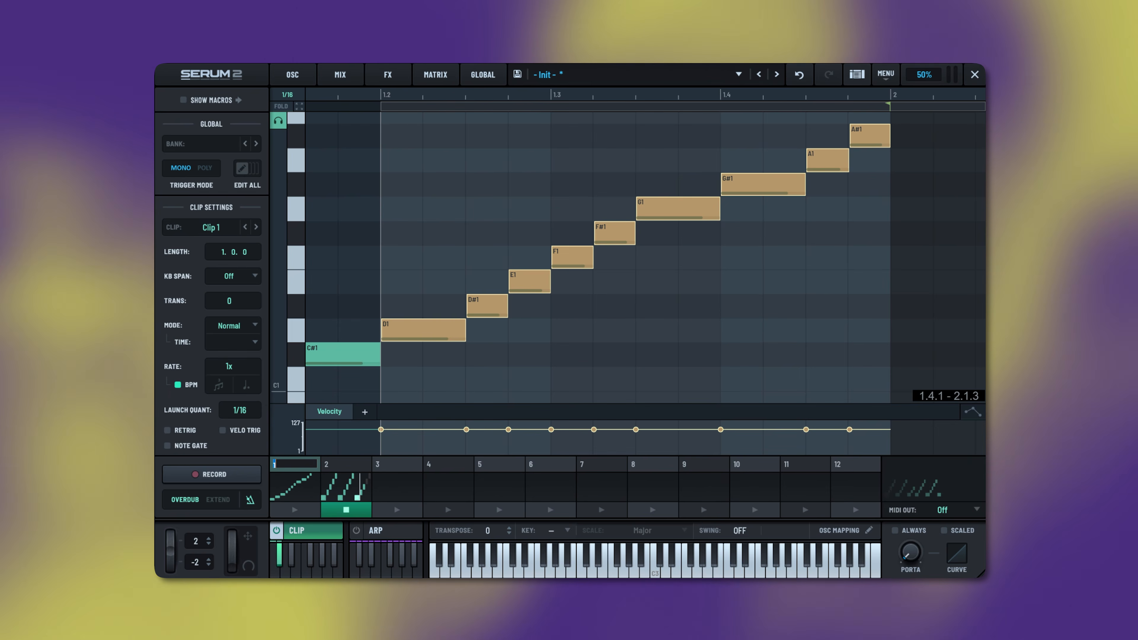
pyautogui.write('Original')
pyautogui.doubleClick(342, 464)
pyautogui.write('UK Apache')
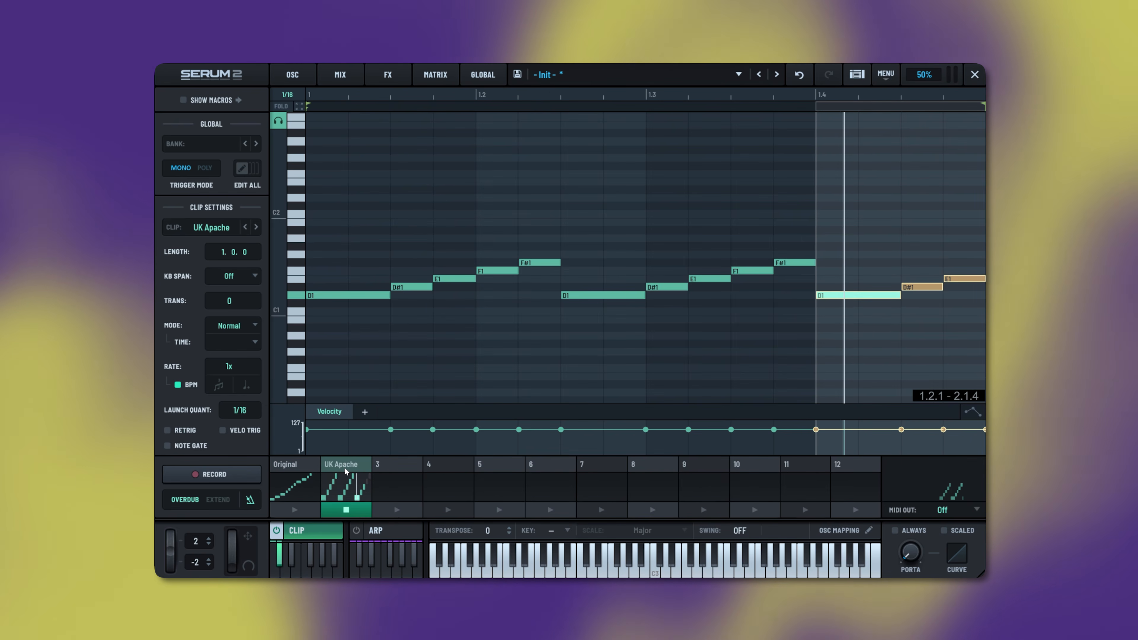
# - Copy UK Apache into slot 3, delete its notes, and paste the Original clip there
pyautogui.moveTo(344, 466); pyautogui.dragTo(396, 469)
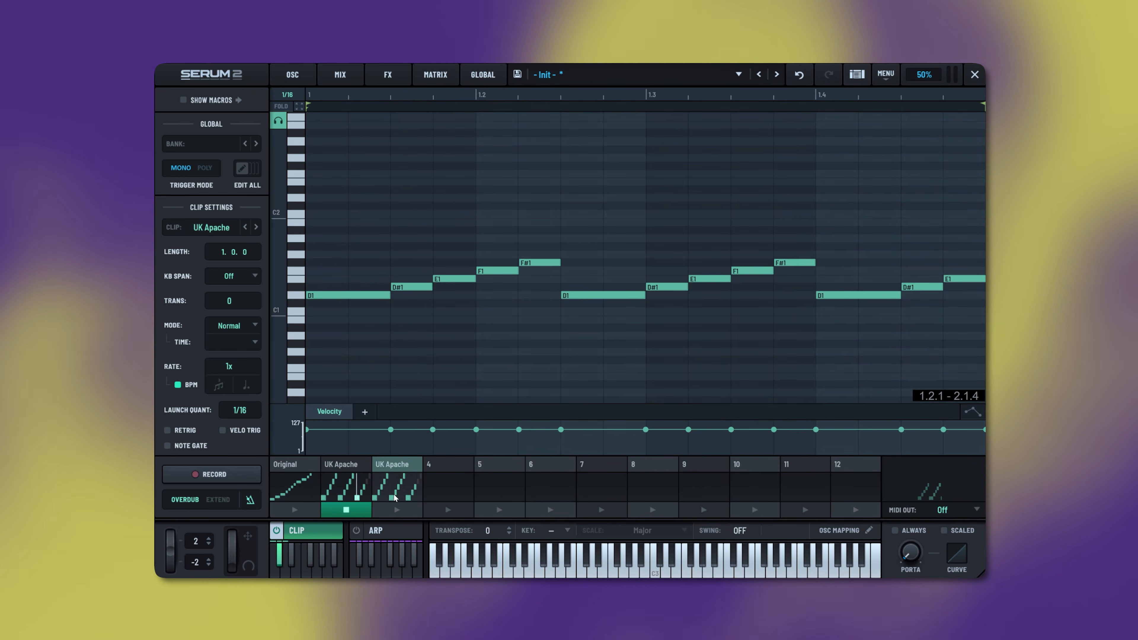
pyautogui.click(399, 509)
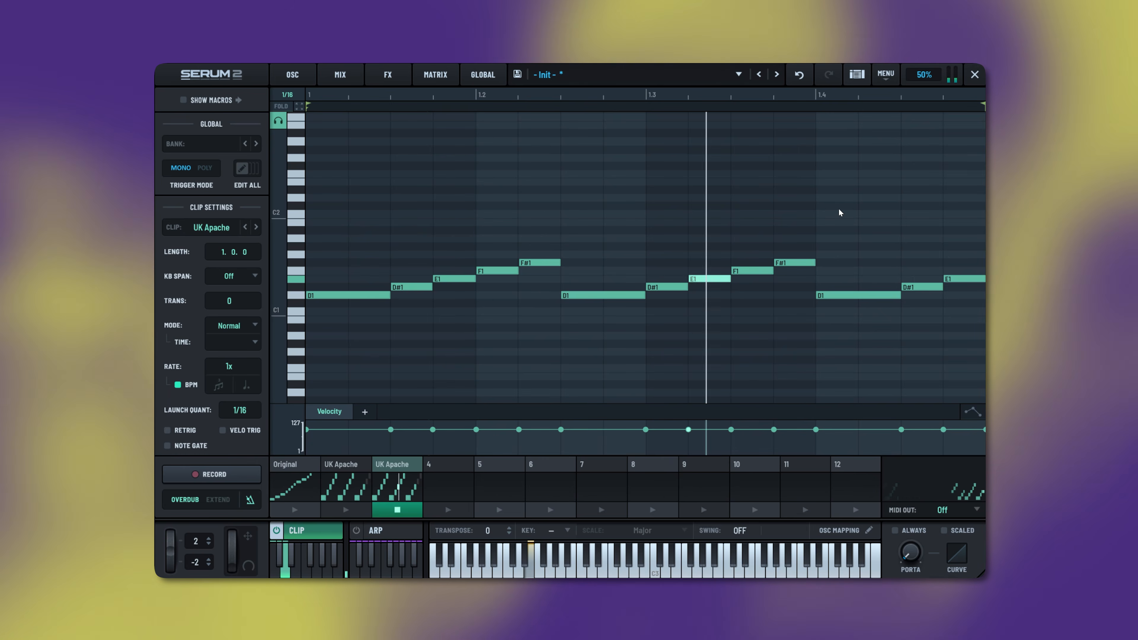
pyautogui.moveTo(854, 218); pyautogui.dragTo(987, 349)
pyautogui.click(856, 218)
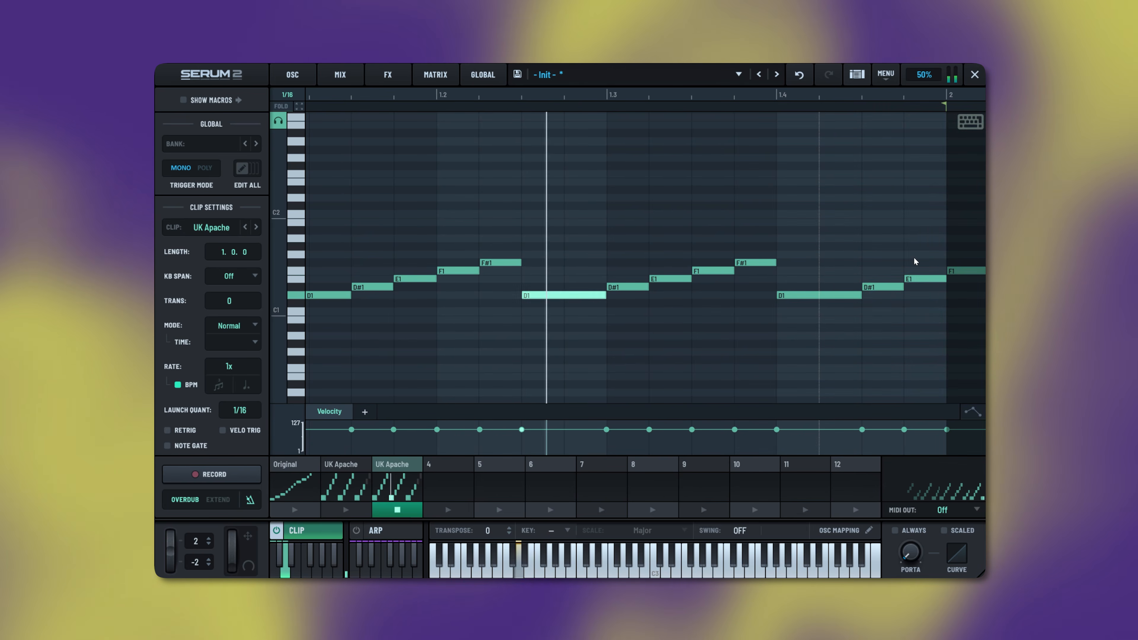
pyautogui.moveTo(914, 228); pyautogui.dragTo(306, 333)
pyautogui.press('Delete')
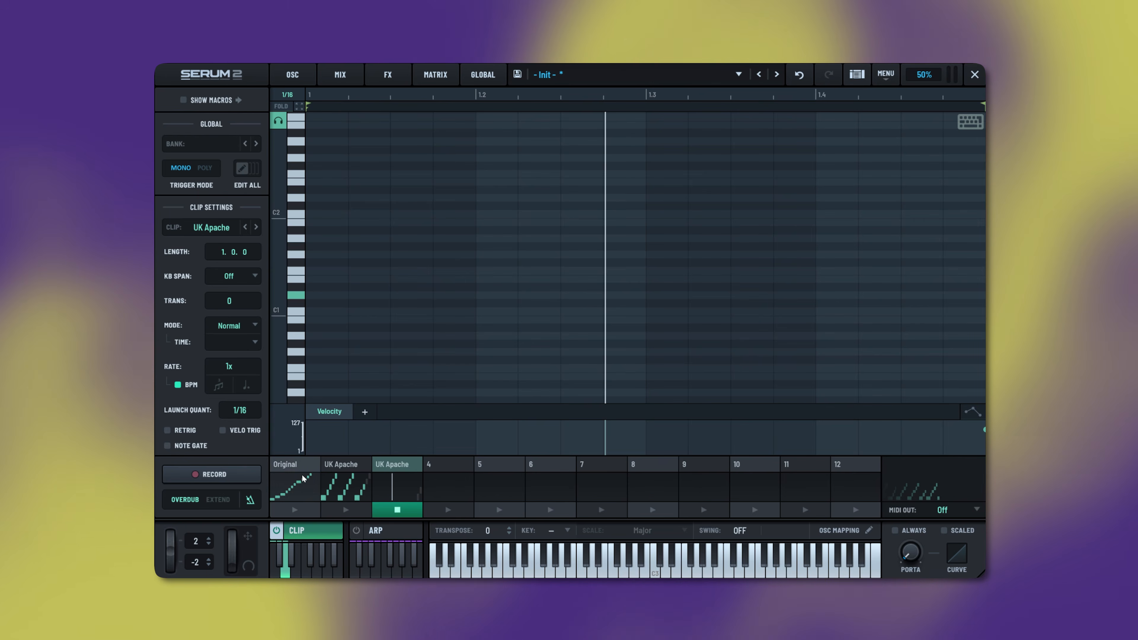
pyautogui.click(298, 465)
pyautogui.click(391, 466)
pyautogui.hotkey('ctrl', 'v')
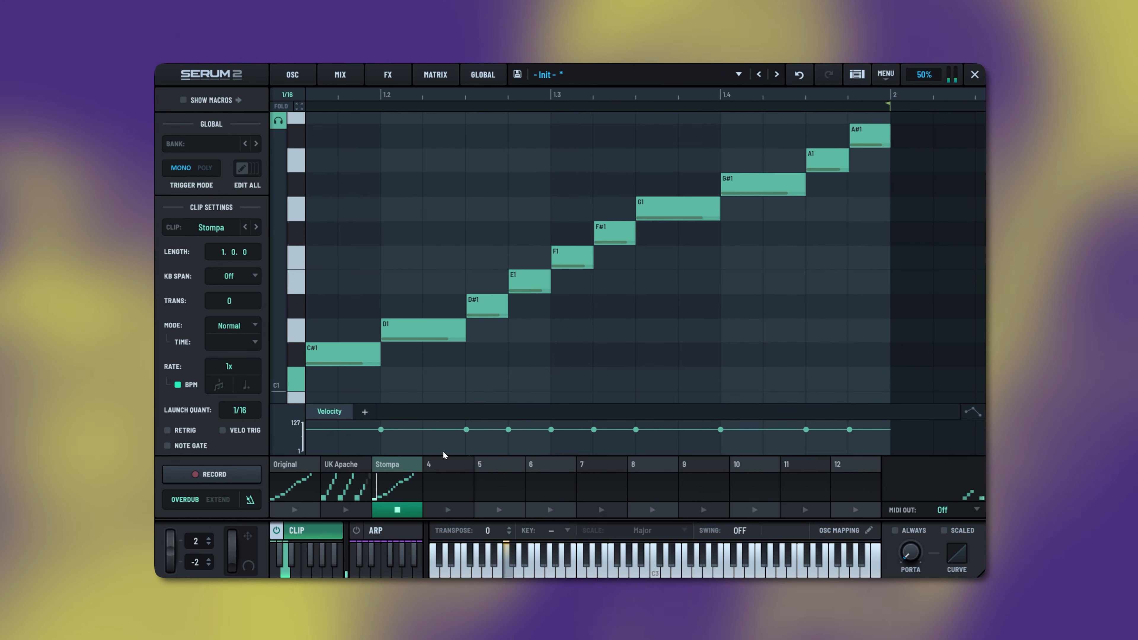
# - Reduce Stompa to four notes: delete D#1–A#1, move C#1 to F#1 and A#1 to A1, and add A#1 at 1.1.4
pyautogui.moveTo(579, 94); pyautogui.dragTo(615, 77)
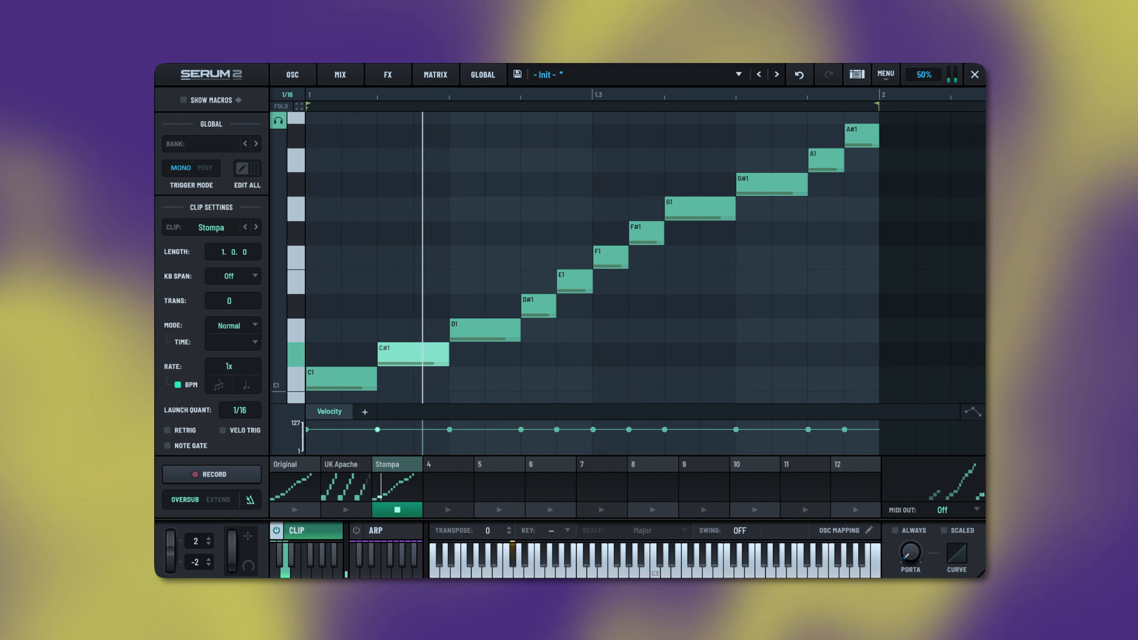
pyautogui.moveTo(889, 126); pyautogui.dragTo(533, 331)
pyautogui.press('Delete')
pyautogui.moveTo(403, 354); pyautogui.dragTo(403, 205)
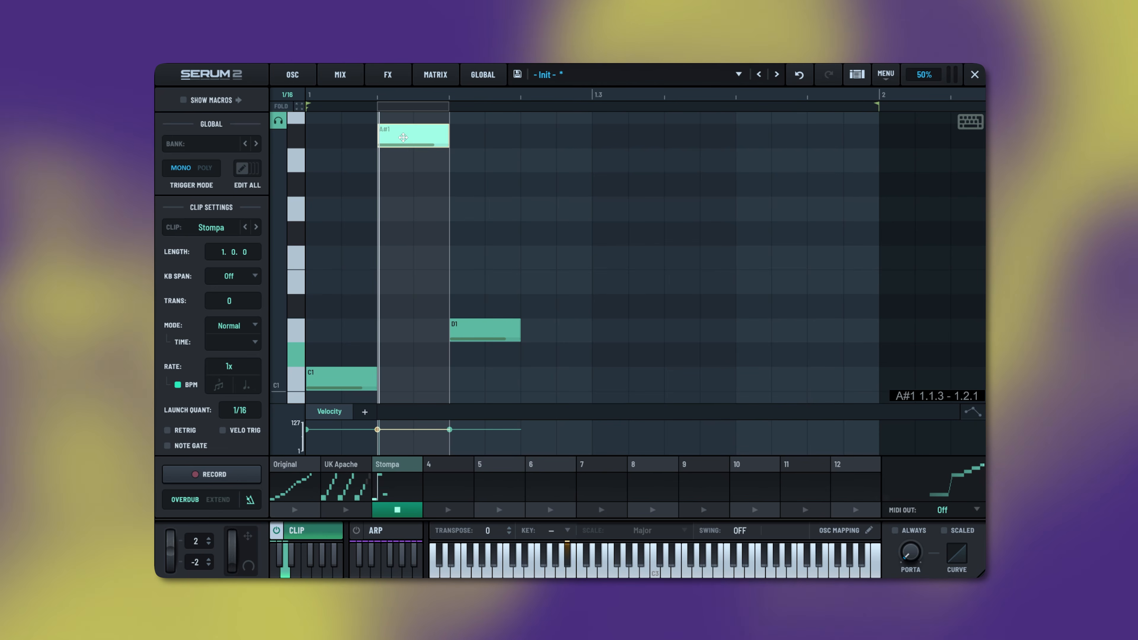
pyautogui.moveTo(403, 137); pyautogui.dragTo(412, 159)
pyautogui.doubleClick(426, 139)
pyautogui.moveTo(480, 136); pyautogui.dragTo(237, 397)
# - Duplicate the pattern across the bar and delete the overflow D1 note
pyautogui.hotkey('ctrl', 'd')
pyautogui.hotkey('ctrl', 'd')
pyautogui.moveTo(974, 238); pyautogui.dragTo(909, 348)
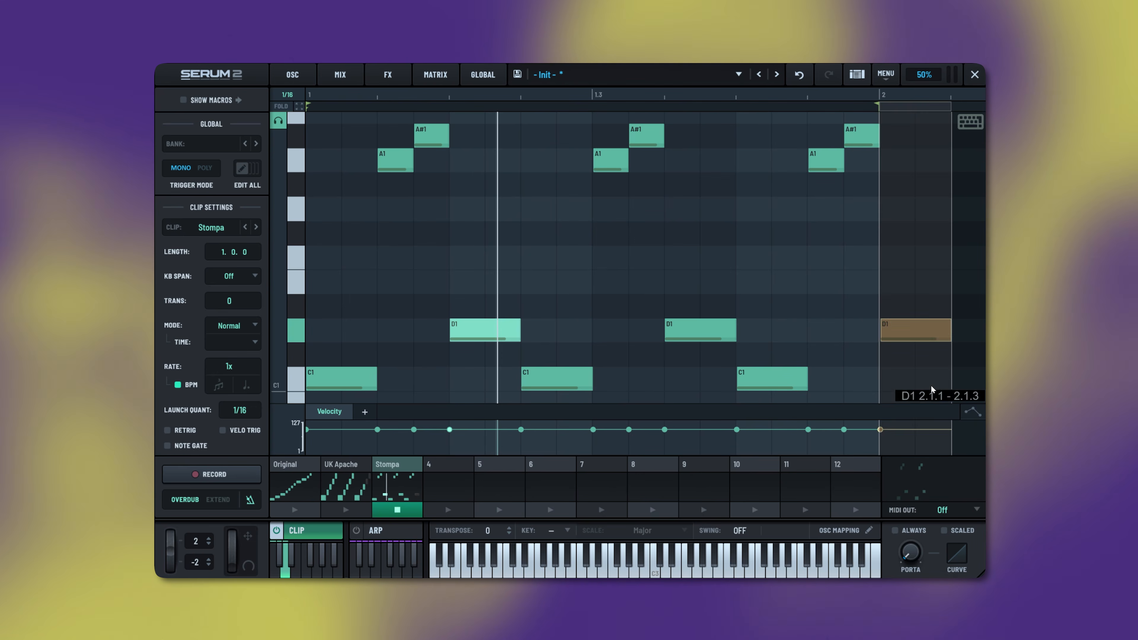
pyautogui.press('Delete')
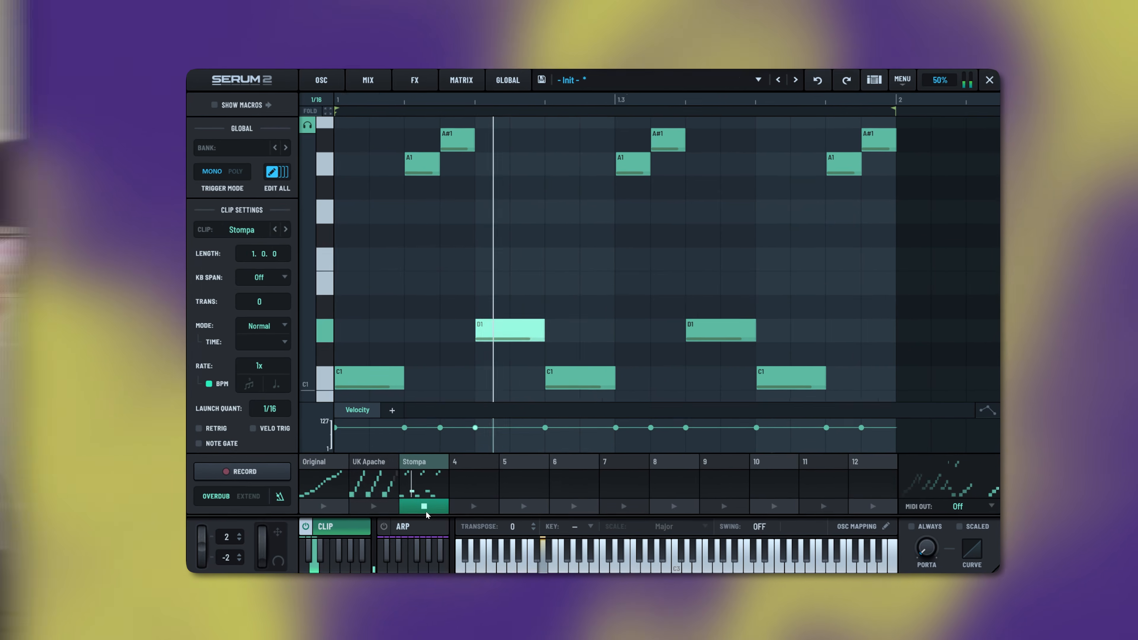
# - Audition the Stompa clip, then show the Original clip in the piano roll
pyautogui.click(399, 513)
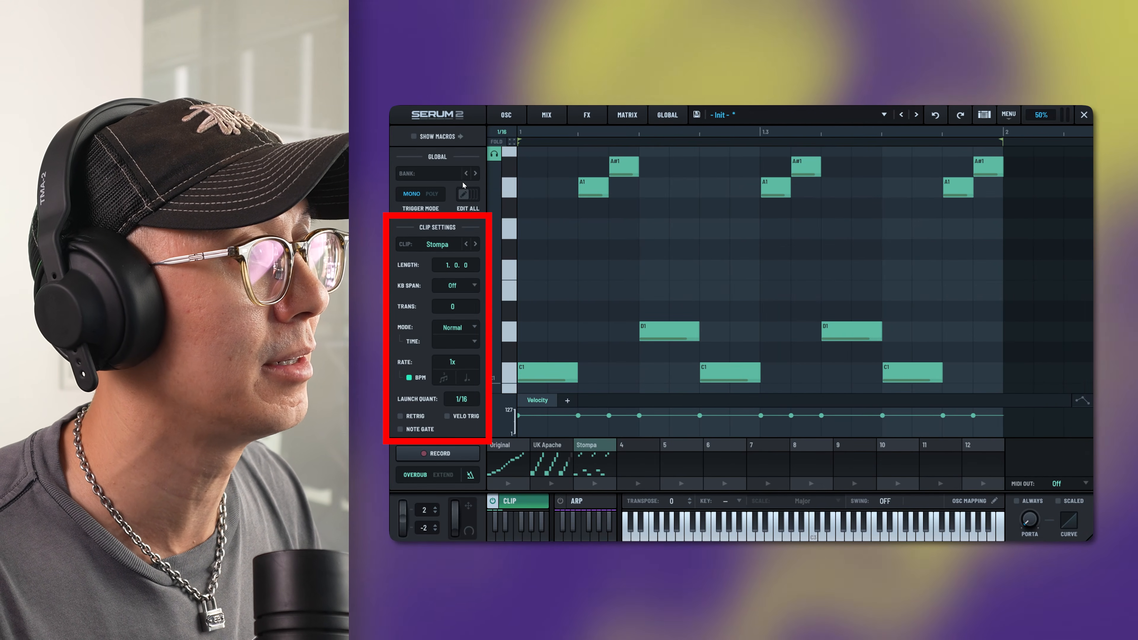
pyautogui.click(524, 458)
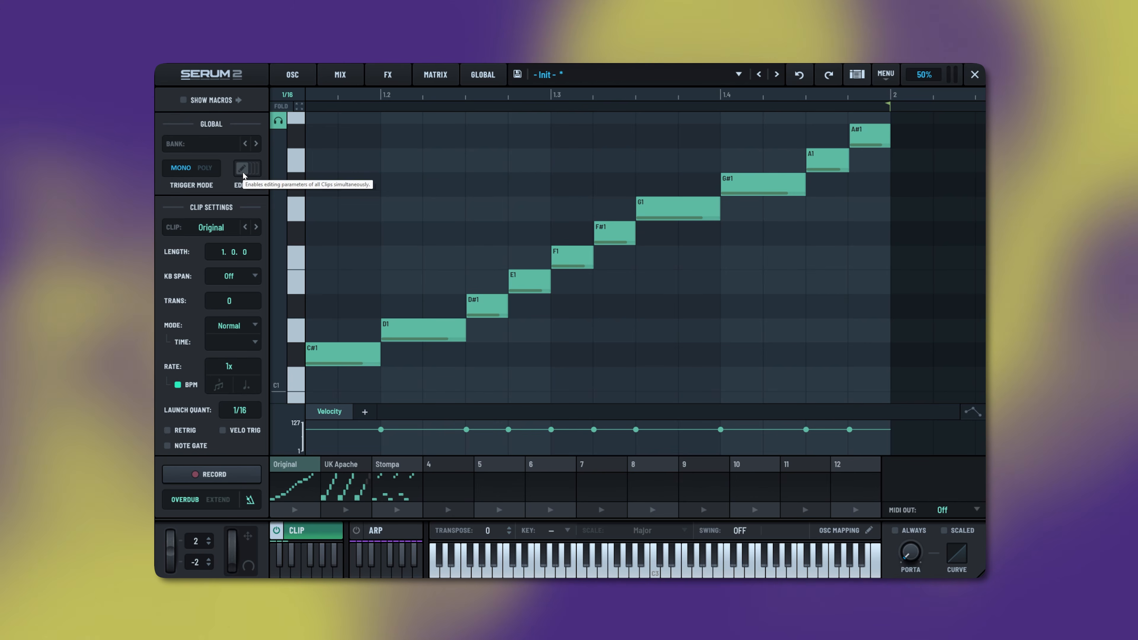
# - Enable Edit All, turn on RETRIG, set launch quantize to 1/8, and play the Original clip
pyautogui.click(242, 168)
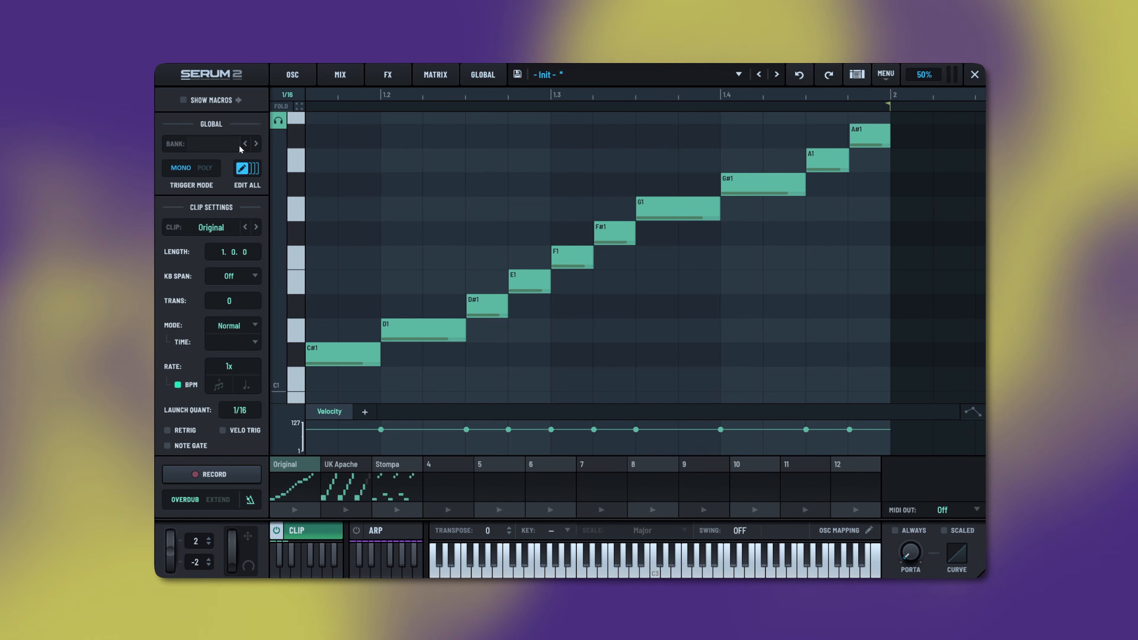
pyautogui.click(168, 430)
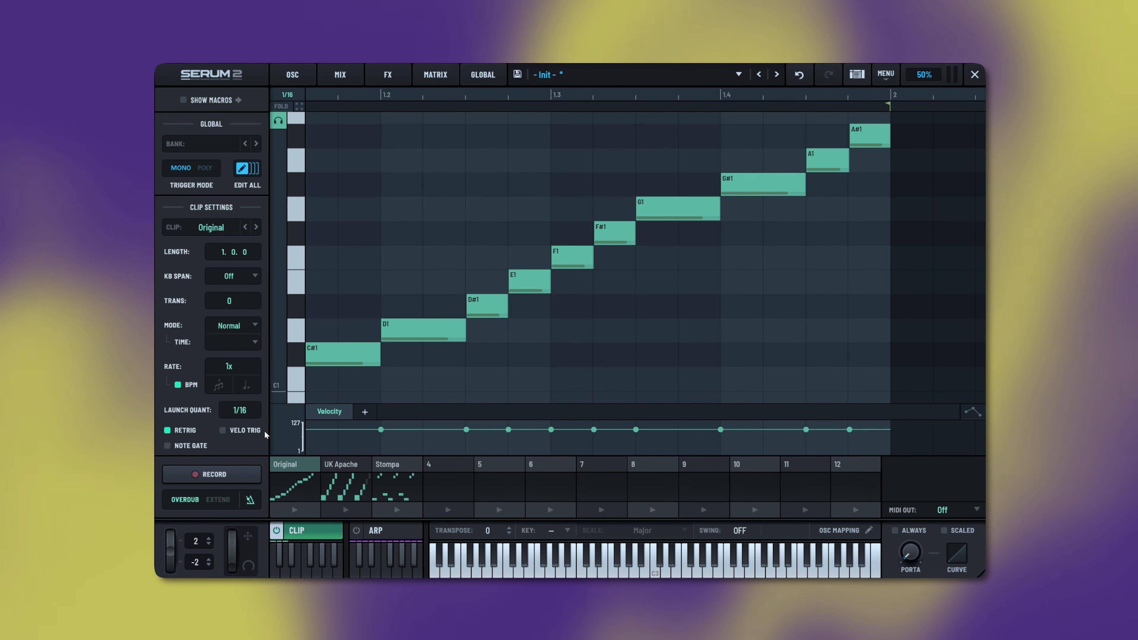
pyautogui.click(306, 510)
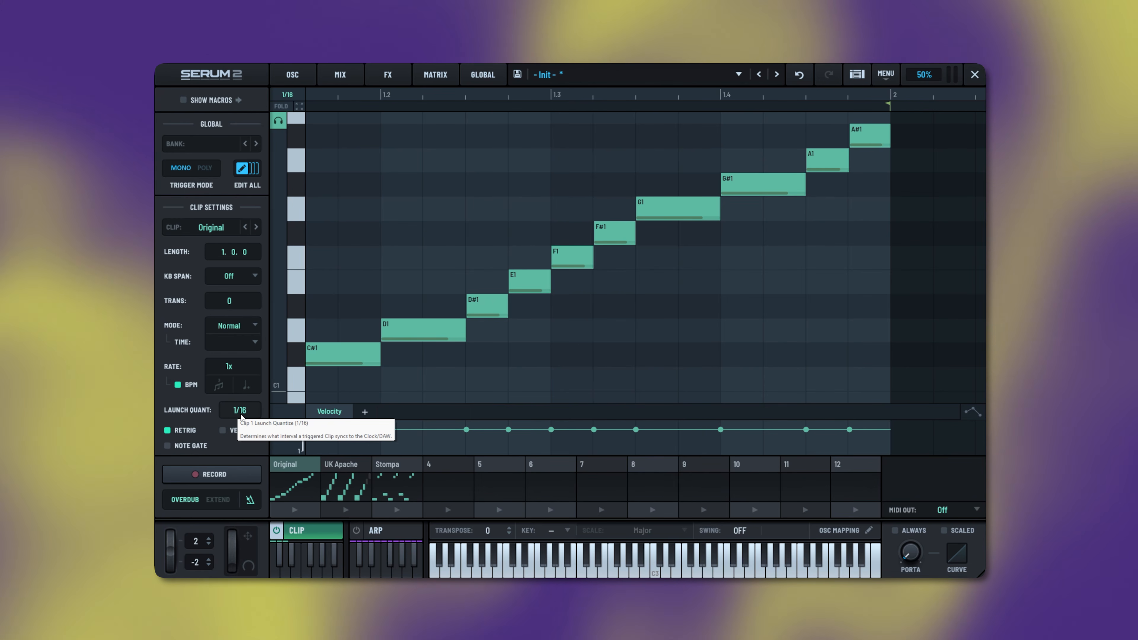
pyautogui.moveTo(245, 413); pyautogui.dragTo(248, 431)
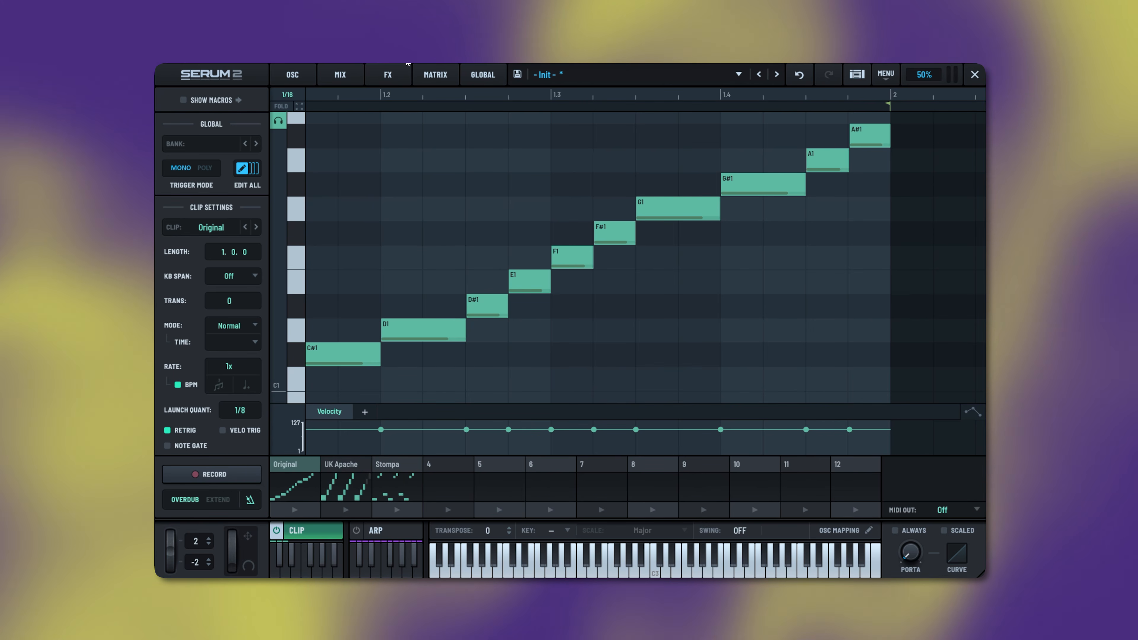
pyautogui.press('space')
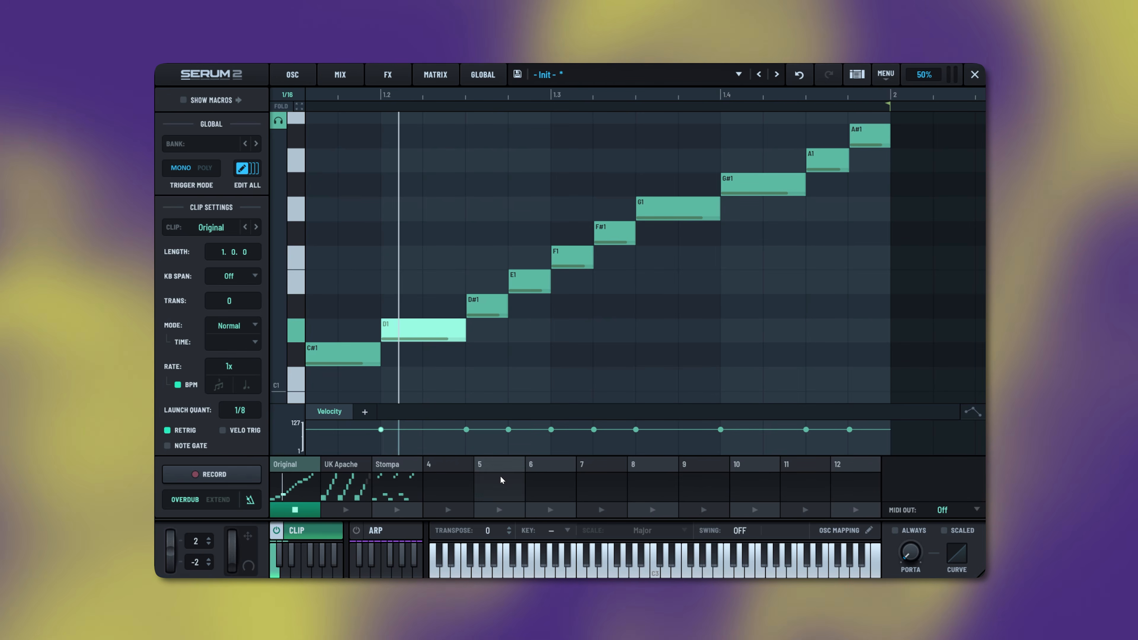
# - Name slot 4 'Stutter' and fill it with D1 notes duplicated across the bar
pyautogui.doubleClick(452, 464)
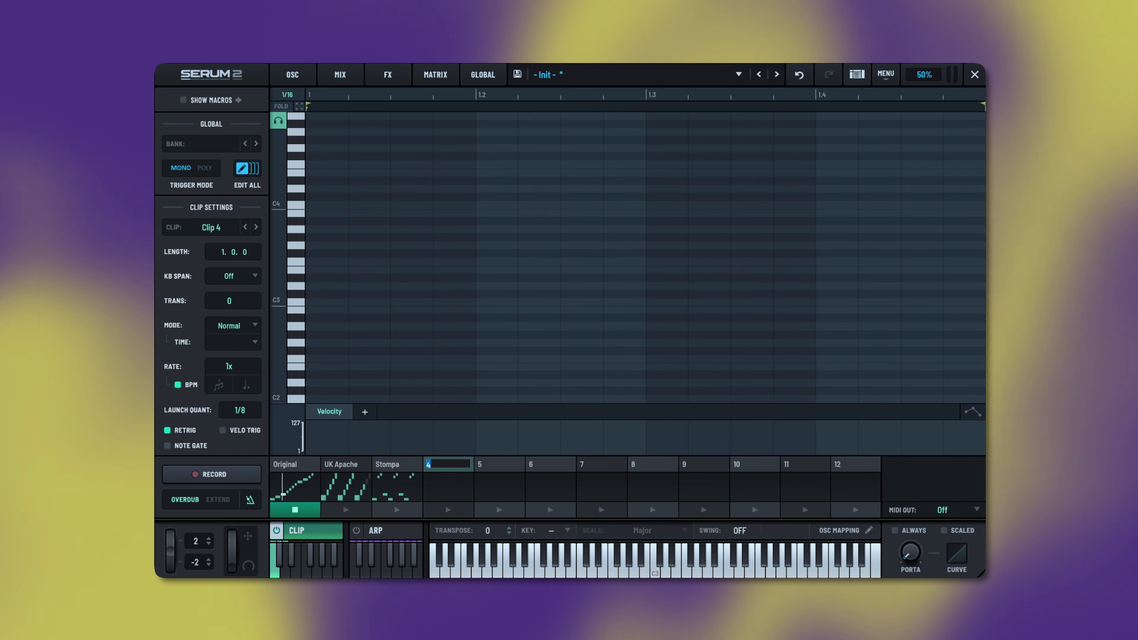
pyautogui.write('Stutter')
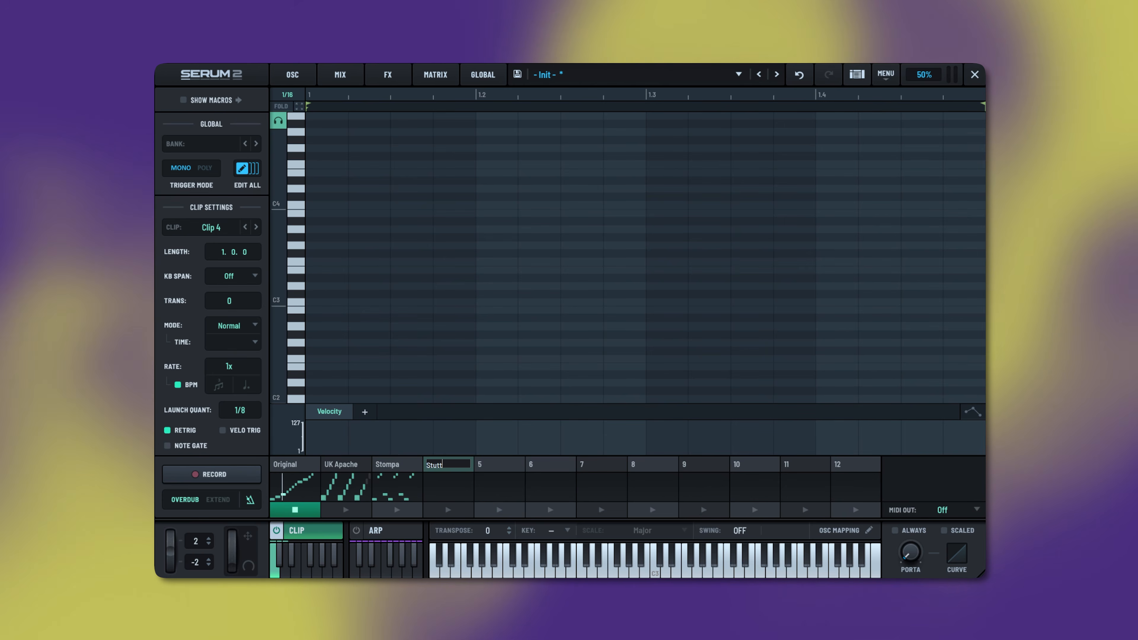
pyautogui.press('Return')
pyautogui.scroll(-5, 314, 312)
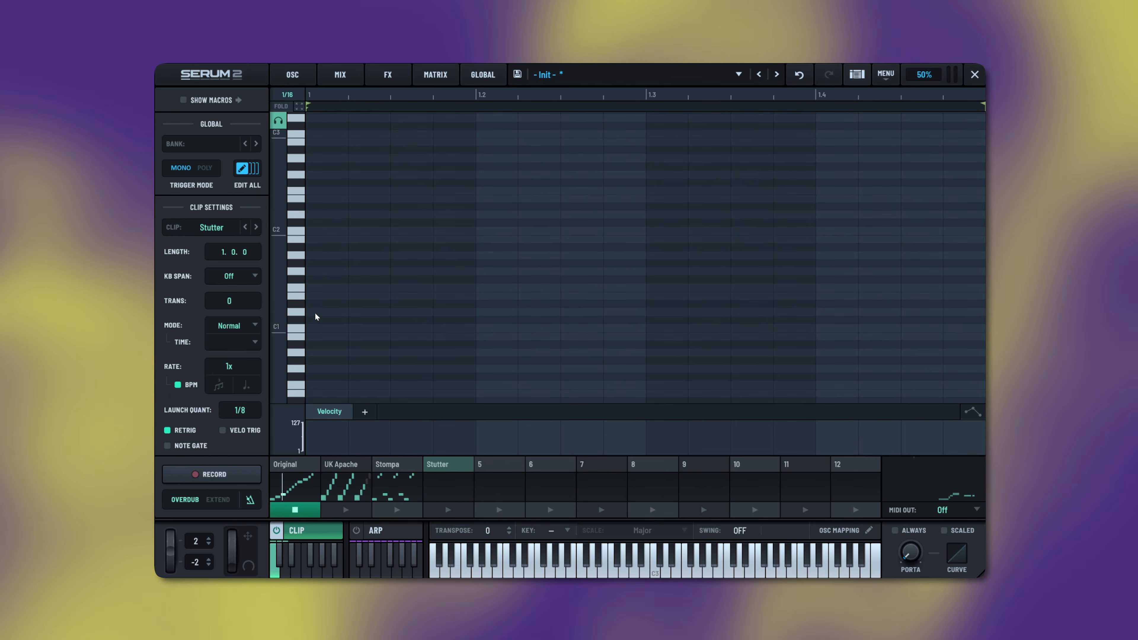
pyautogui.click(323, 312)
pyautogui.click(366, 313)
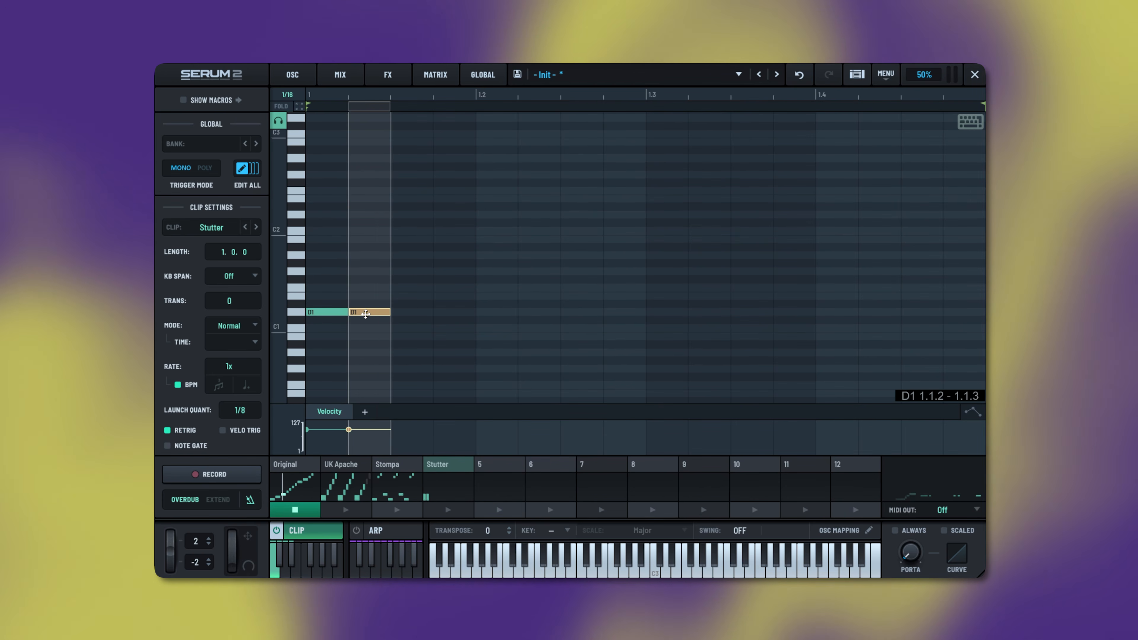
pyautogui.moveTo(377, 274); pyautogui.dragTo(323, 335)
pyautogui.hotkey('ctrl', 'd')
pyautogui.hotkey('ctrl', 'd')
pyautogui.hotkey('ctrl', 'd')
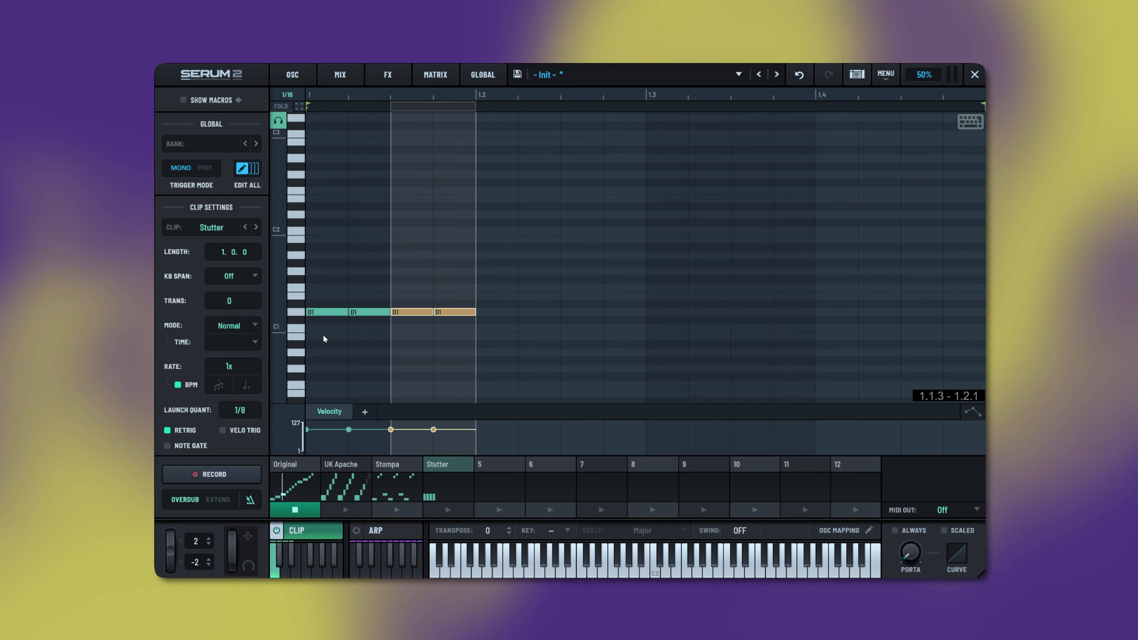
pyautogui.hotkey('ctrl', 'd')
pyautogui.hotkey('ctrl', 'd')
pyautogui.hotkey('ctrl', 'd')
pyautogui.hotkey('ctrl', 'd')
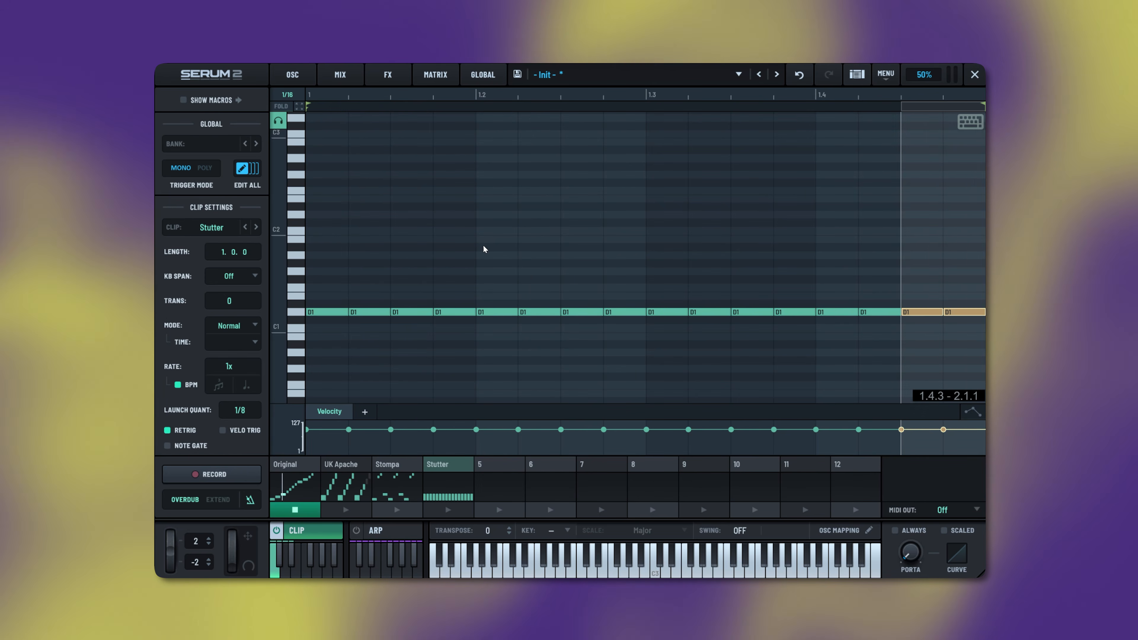
pyautogui.press('Escape')
# - Audition the Stutter clip and compare it with the Original, UK Apache and Stompa clips
pyautogui.click(444, 510)
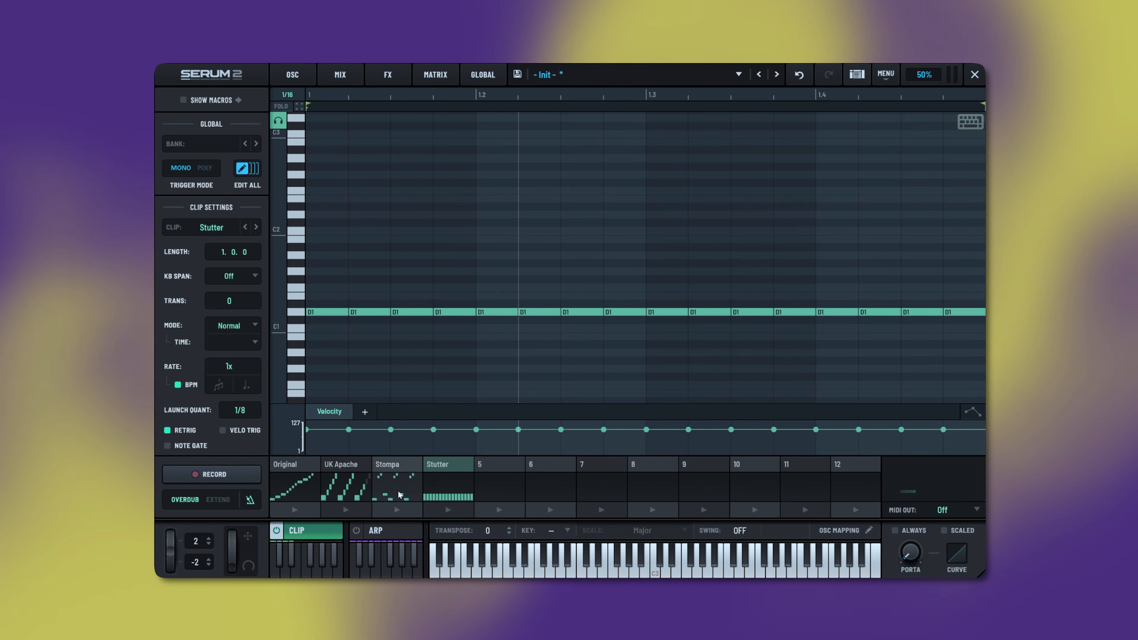
pyautogui.click(442, 509)
pyautogui.click(307, 464)
pyautogui.click(357, 465)
pyautogui.click(404, 464)
pyautogui.click(441, 464)
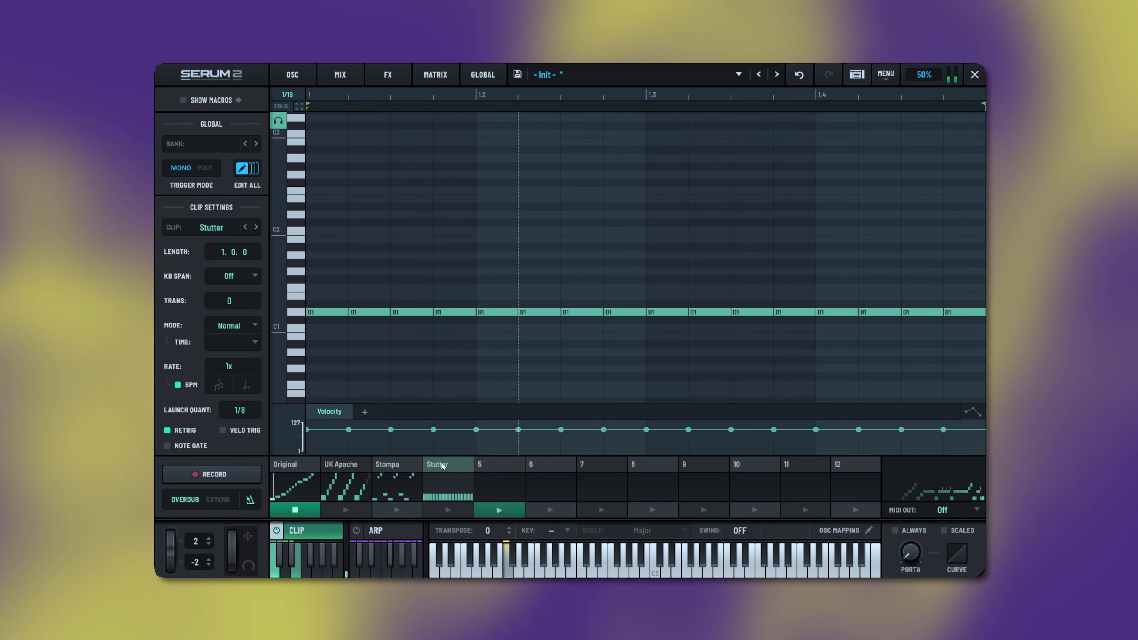
# - Copy Stutter into slot 5 and paint 1/32 D1 rolls on a triplet grid from 1.1.1 to 1.2.2
pyautogui.moveTo(442, 457); pyautogui.dragTo(488, 466)
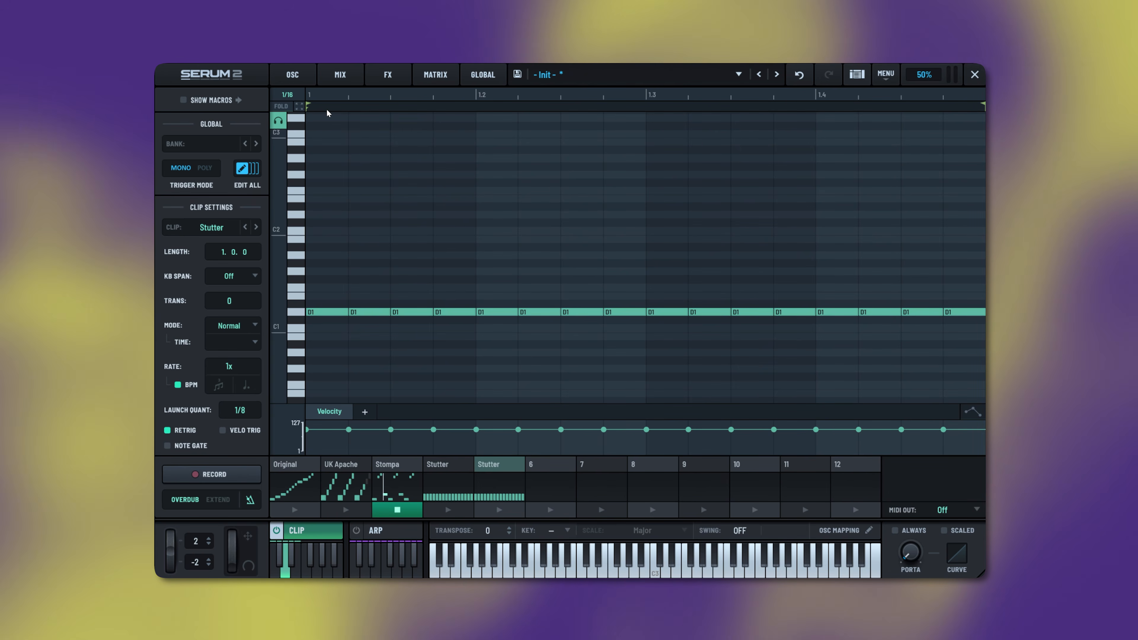
pyautogui.click(294, 94)
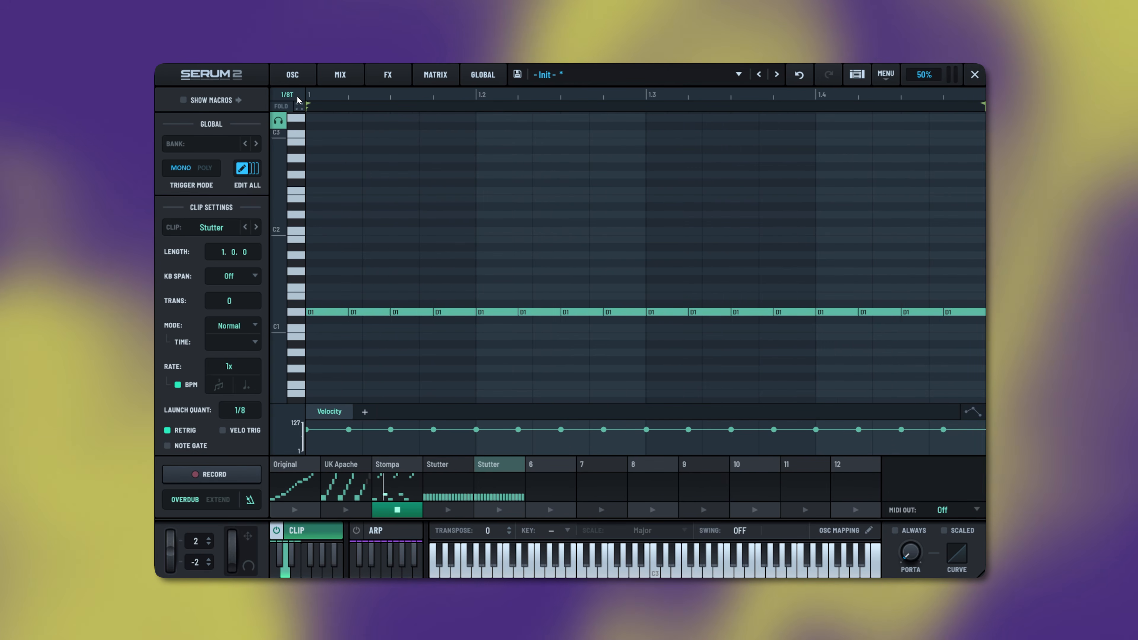
pyautogui.click(525, 247)
pyautogui.moveTo(315, 312); pyautogui.dragTo(975, 312)
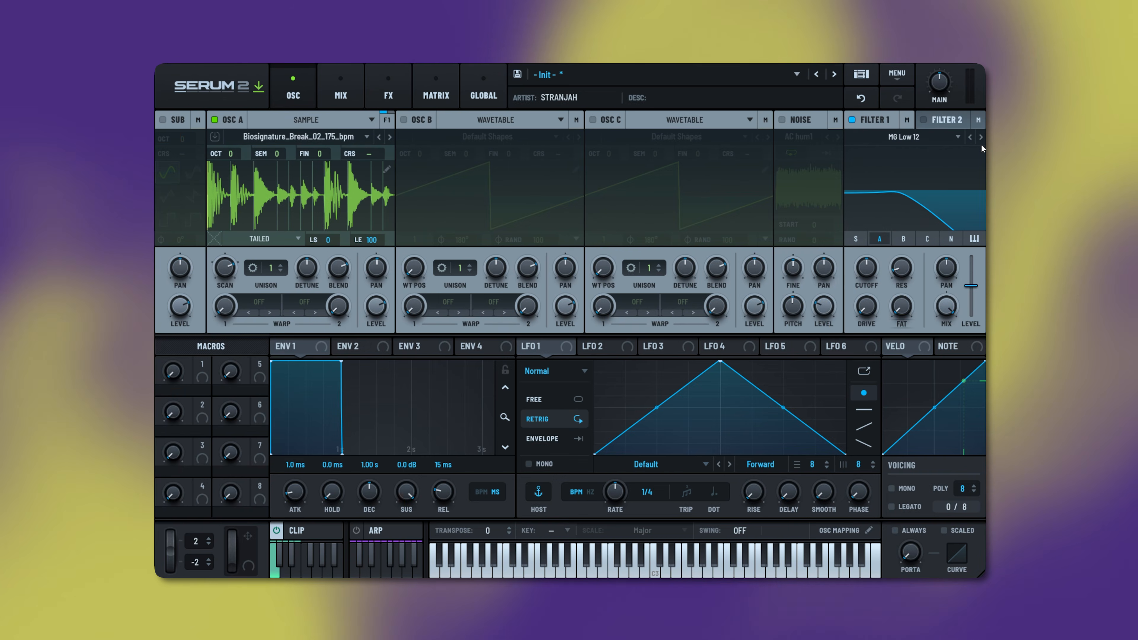
# - Lower Filter 1 cutoff, switch it to MG Low 24, and route the mod wheel to cutoff
pyautogui.moveTo(862, 270)
pyautogui.mouseDown()
pyautogui.moveTo(862, 291)
pyautogui.moveTo(874, 276)
pyautogui.mouseUp()
pyautogui.click(652, 346)
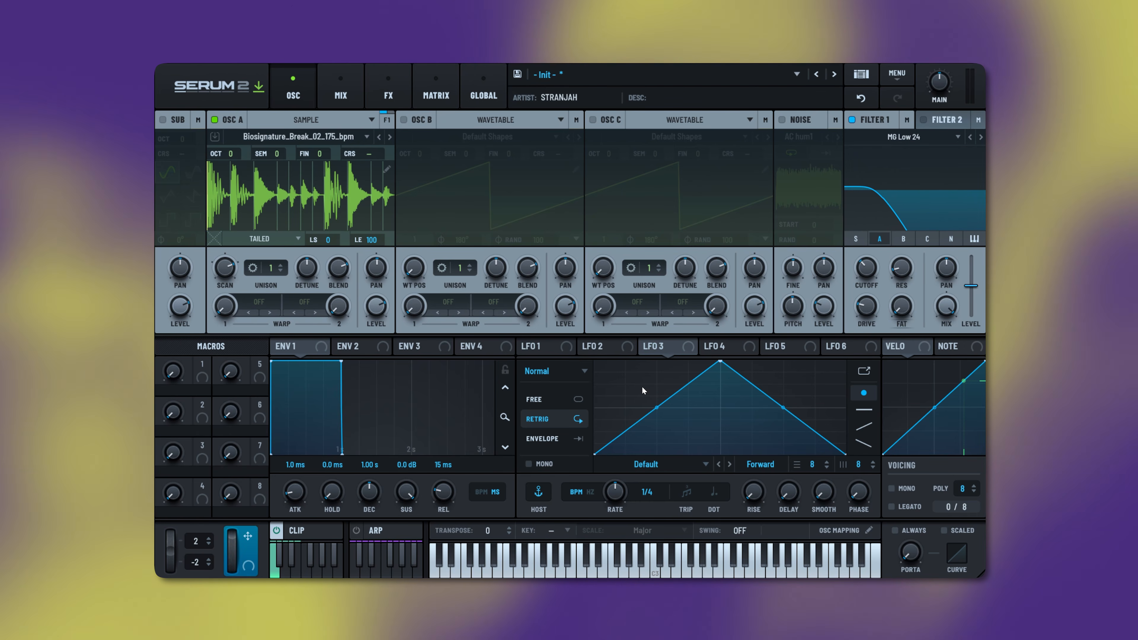
pyautogui.moveTo(737, 320); pyautogui.dragTo(899, 262)
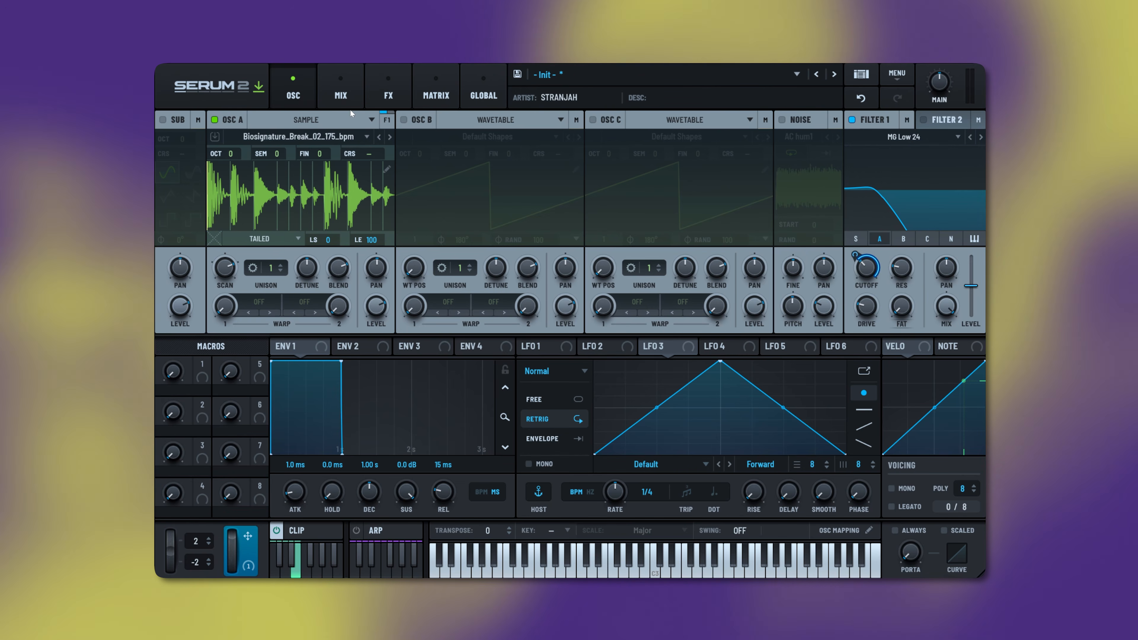
# - Add a Distortion effect and assign Macro 1 to its Drive knob
pyautogui.click(394, 94)
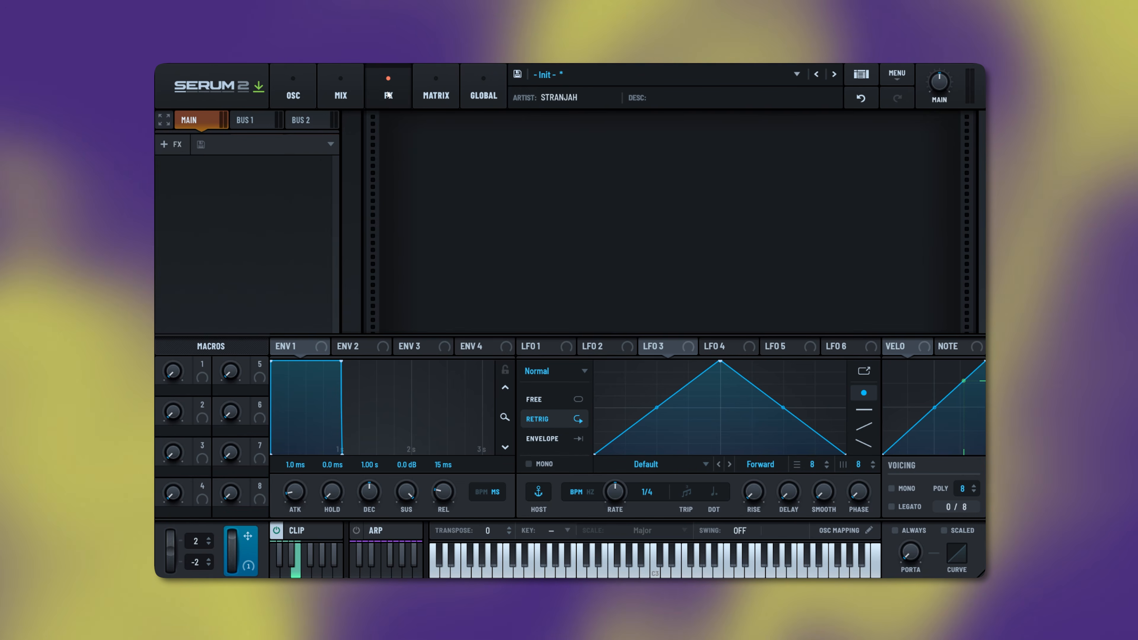
pyautogui.click(168, 144)
pyautogui.click(179, 197)
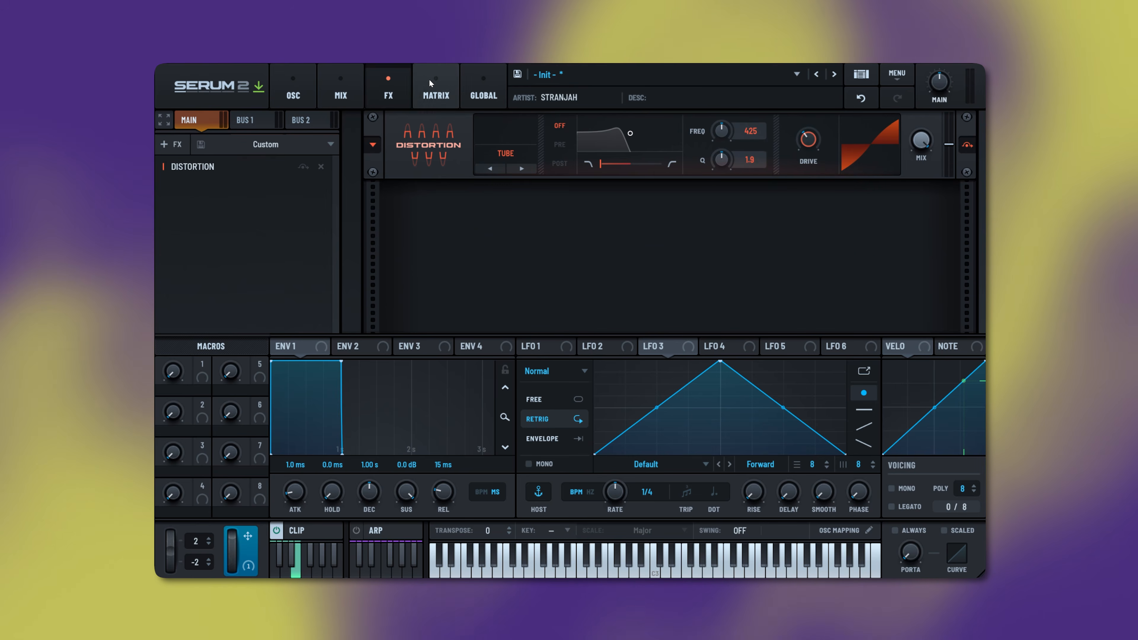
pyautogui.click(293, 92)
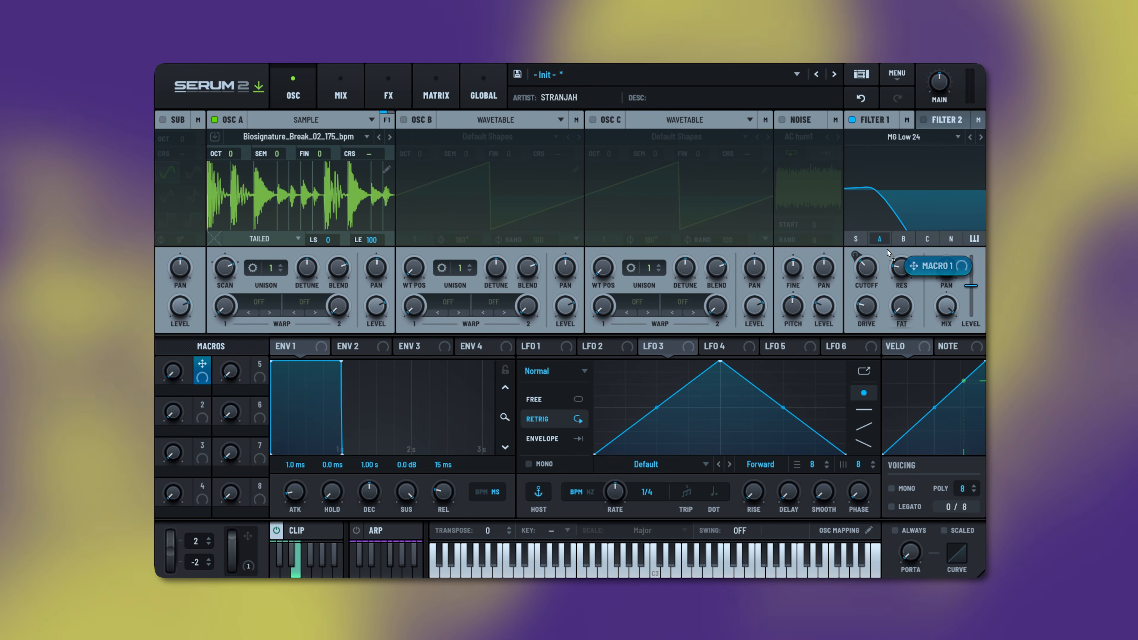
pyautogui.moveTo(887, 252); pyautogui.dragTo(778, 144)
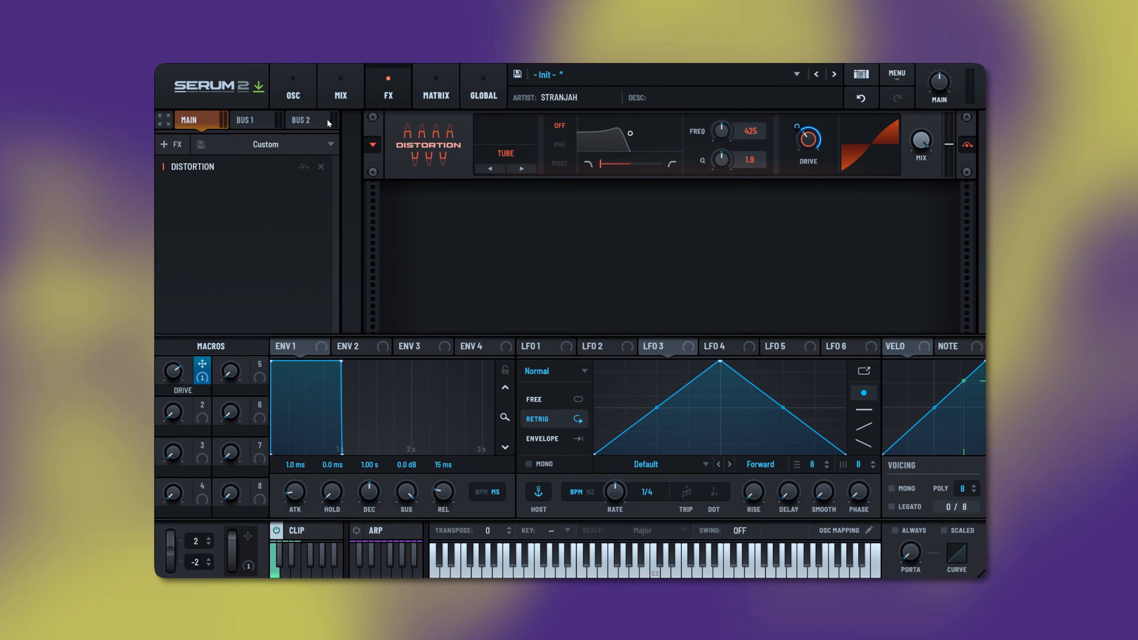
pyautogui.click(285, 80)
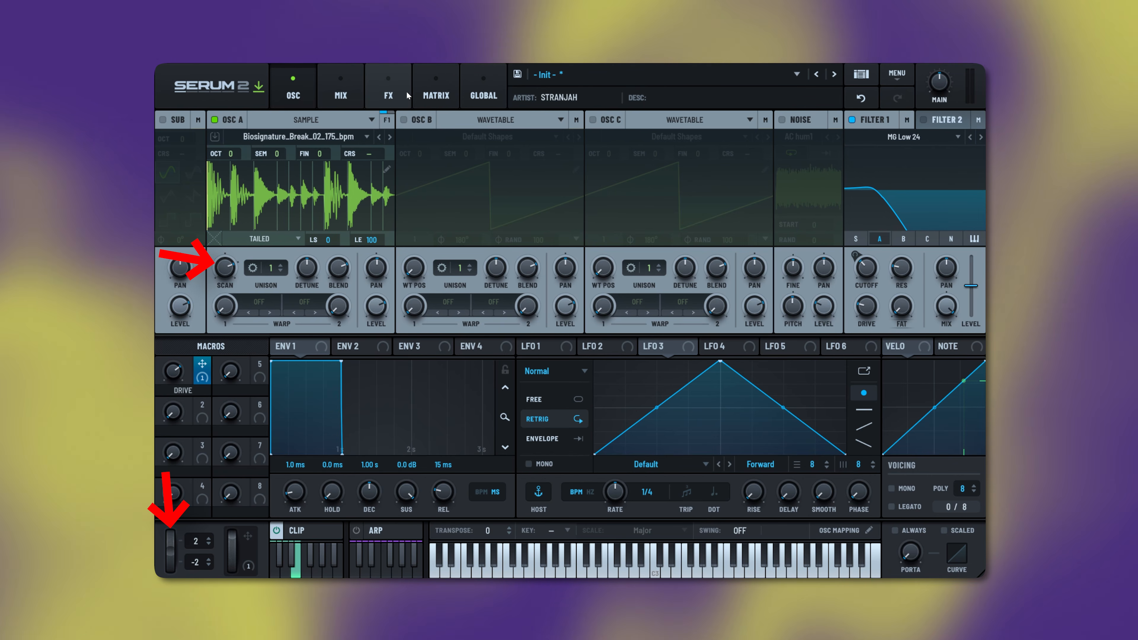
# - In the matrix, route Pitch Bend to Oscillator A Scan Rate at 100%, bipolar
pyautogui.click(445, 92)
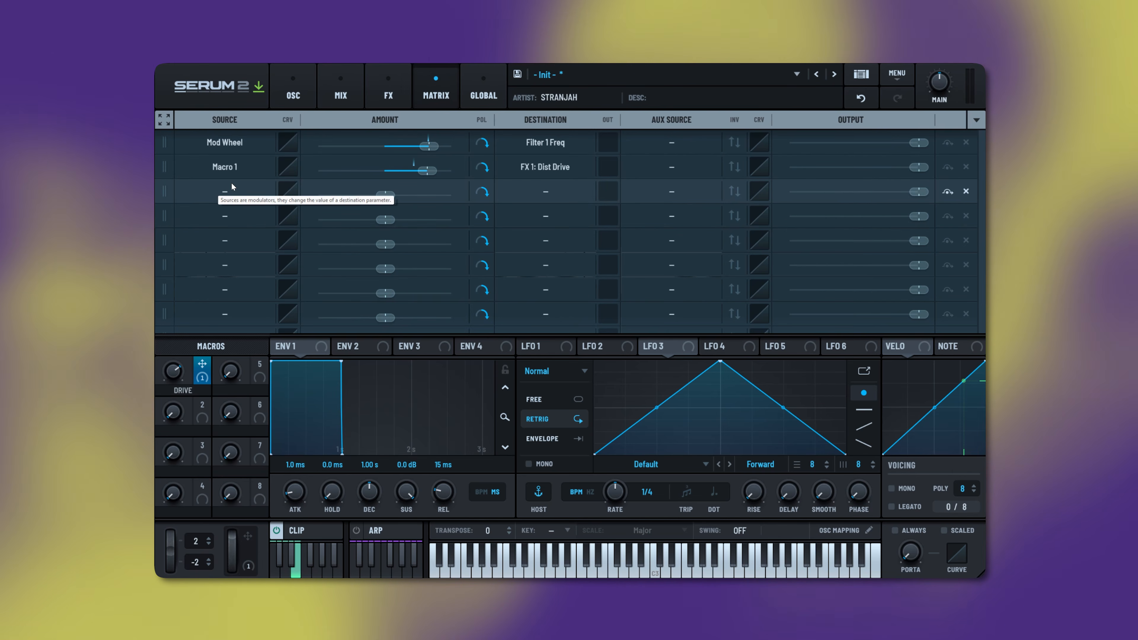
pyautogui.click(232, 196)
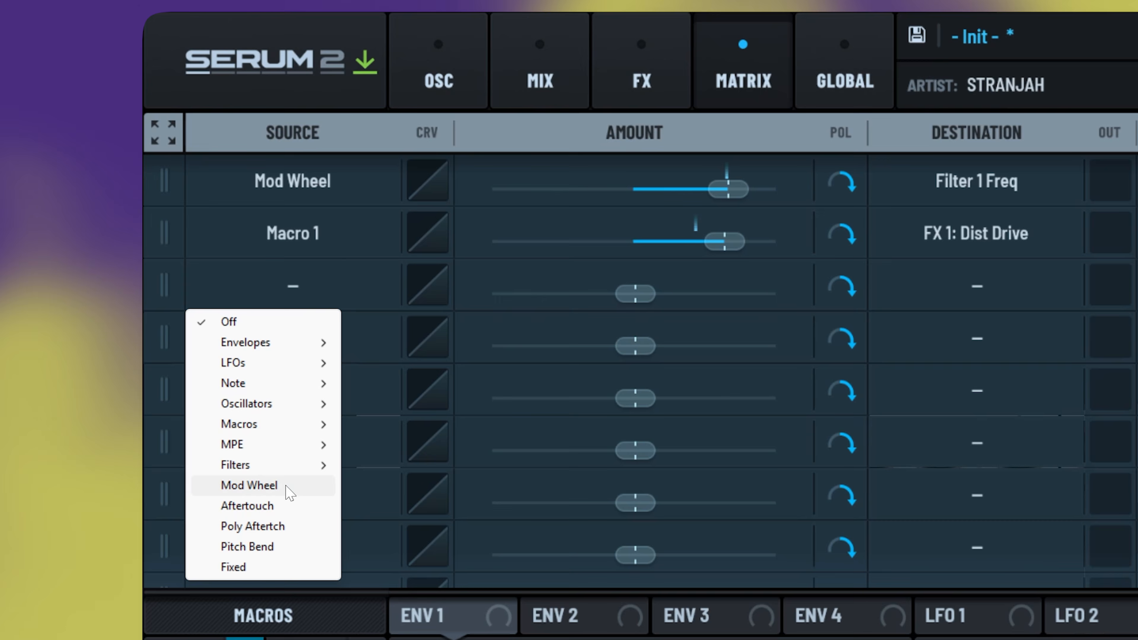
pyautogui.click(288, 547)
pyautogui.click(939, 287)
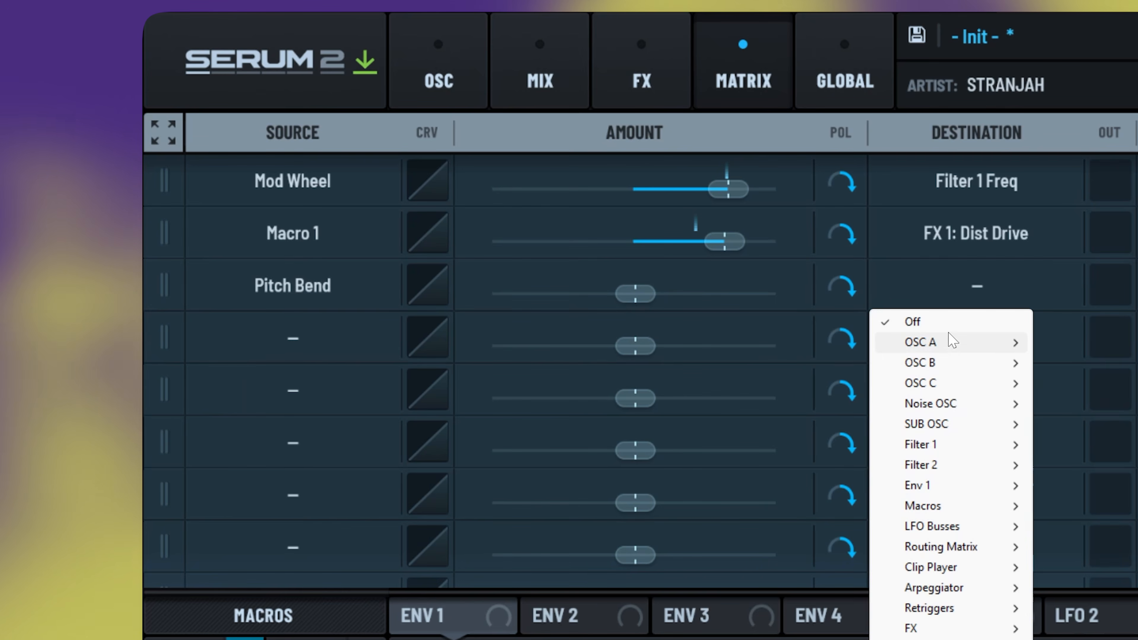
pyautogui.moveTo(952, 343)
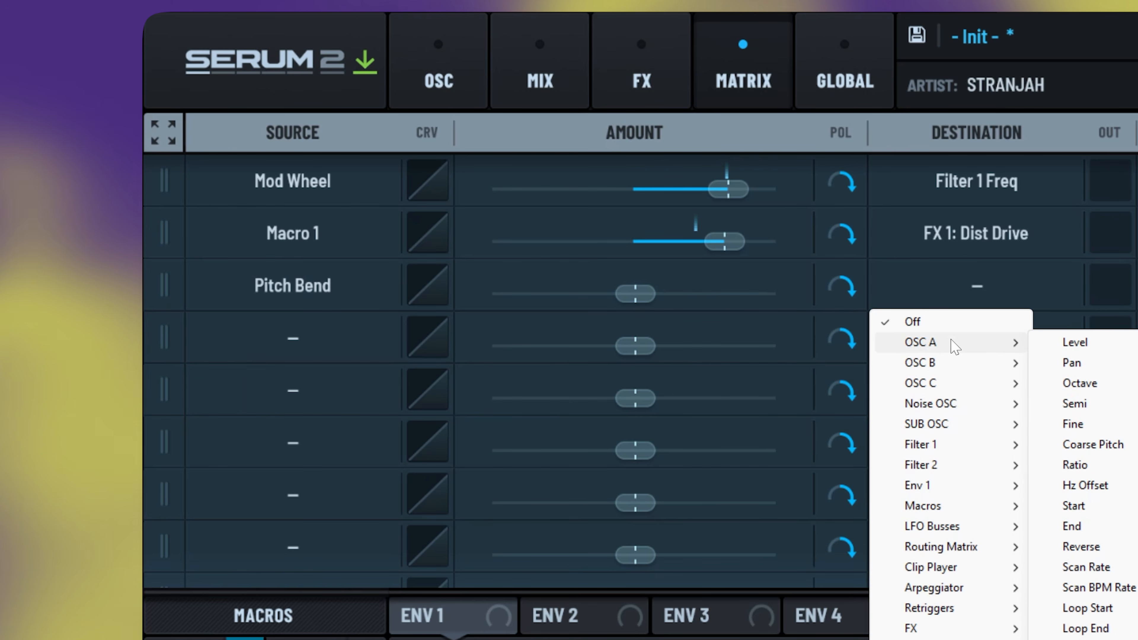
pyautogui.click(1084, 567)
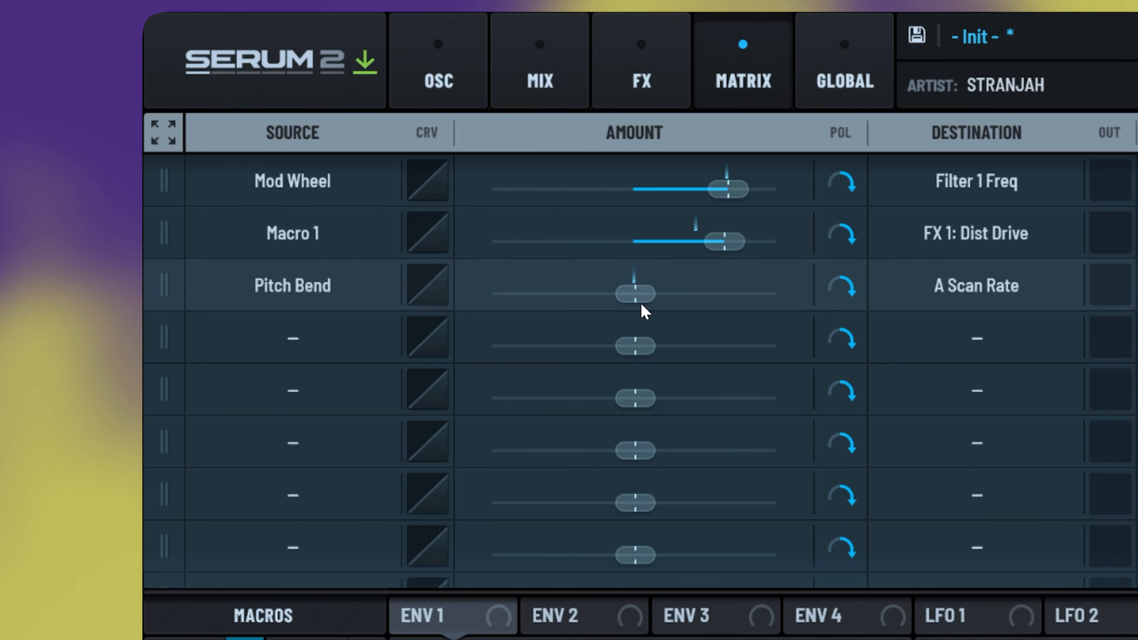
pyautogui.moveTo(643, 310); pyautogui.dragTo(1000, 317)
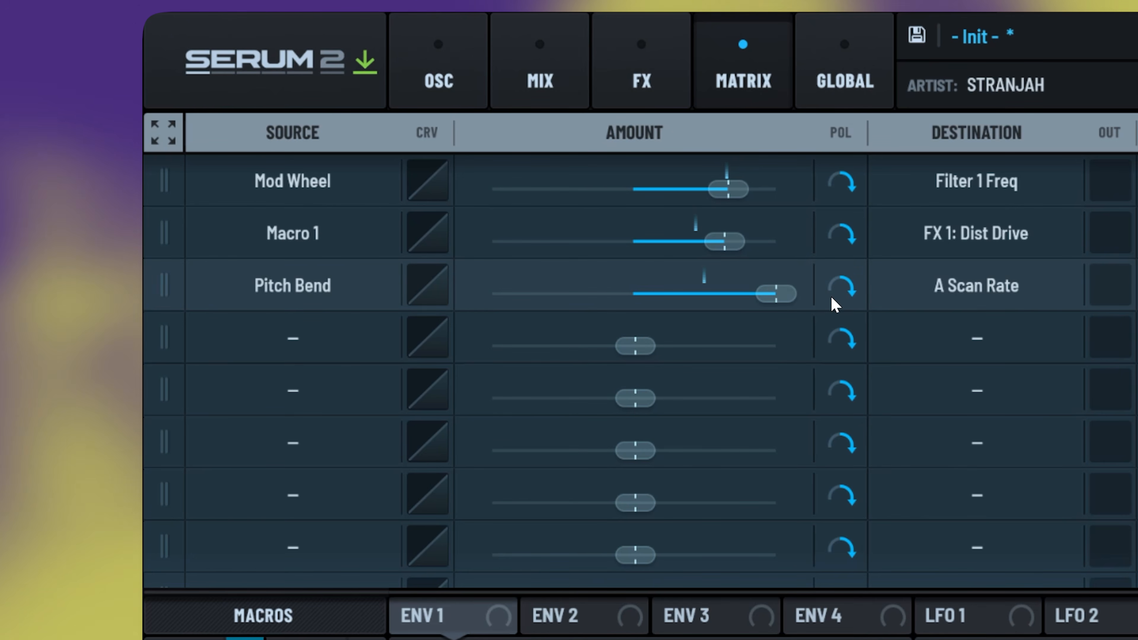
pyautogui.click(846, 289)
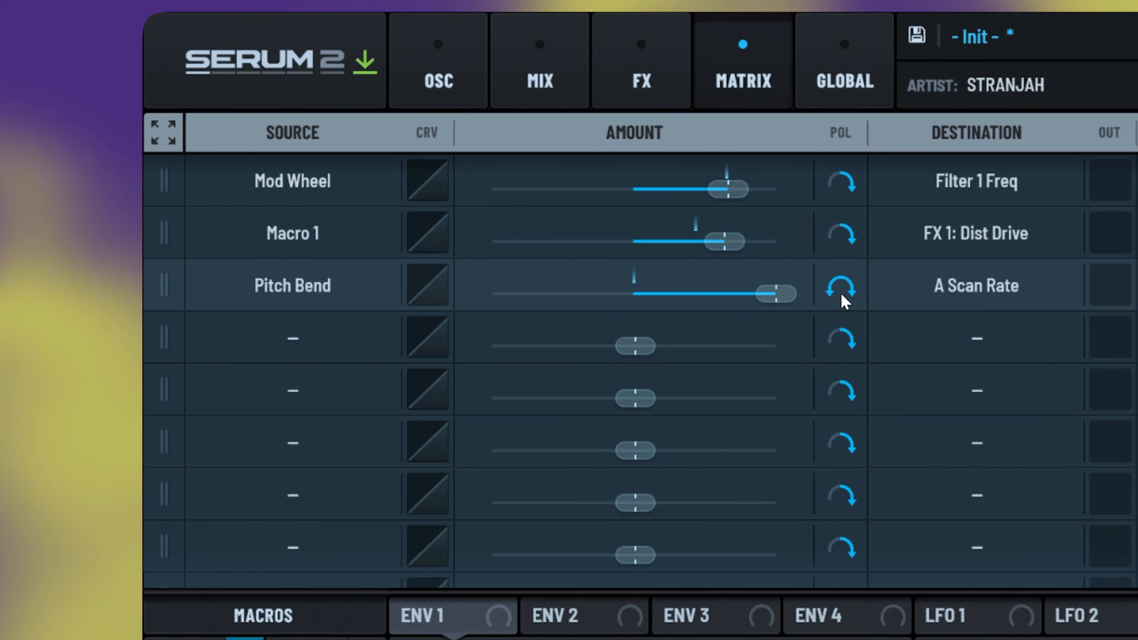
pyautogui.click(436, 85)
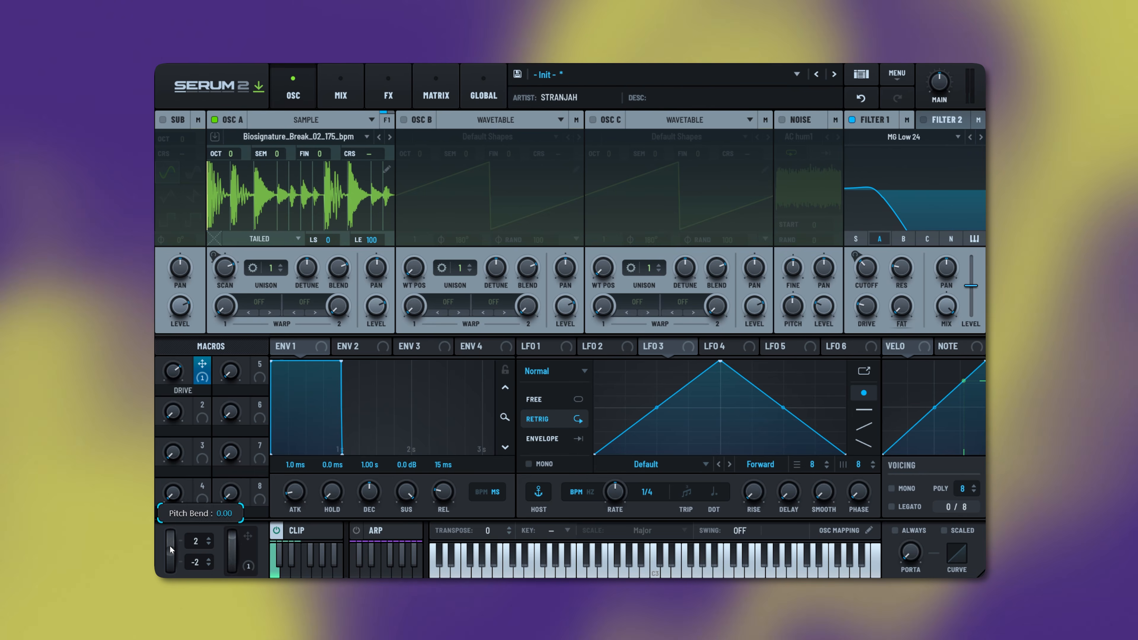
# - Move the pitch-bend wheel up and down to hear the scan-rate sweep
pyautogui.moveTo(171, 550)
pyautogui.mouseDown()
pyautogui.moveTo(172, 486)
pyautogui.moveTo(174, 591)
pyautogui.moveTo(172, 551)
pyautogui.mouseUp()
pyautogui.moveTo(173, 546)
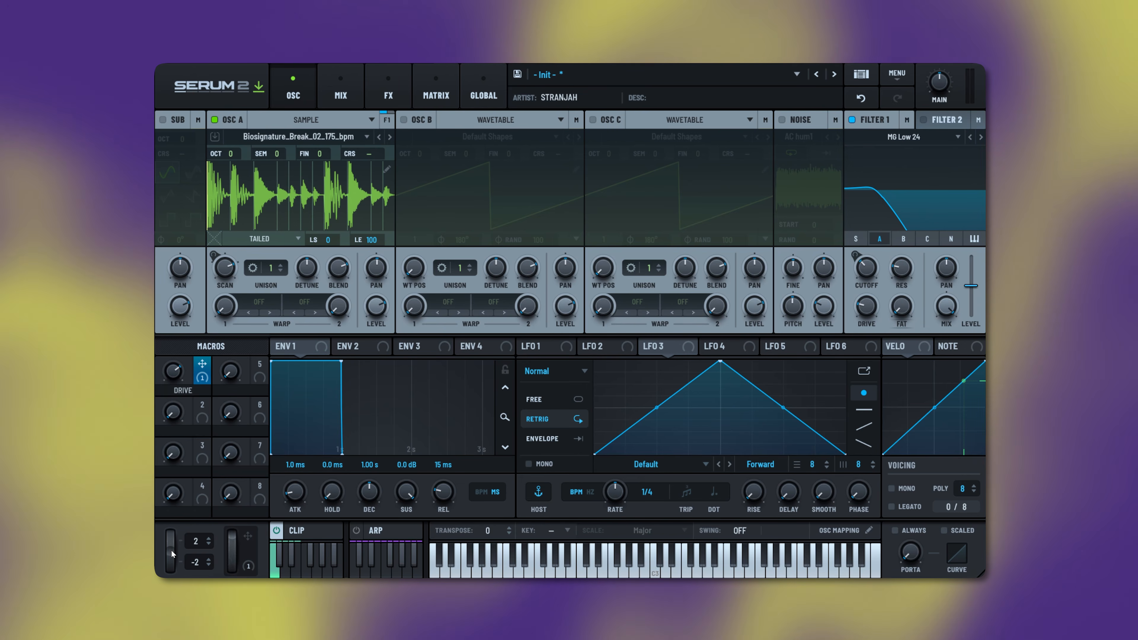
pyautogui.moveTo(171, 554); pyautogui.dragTo(177, 596)
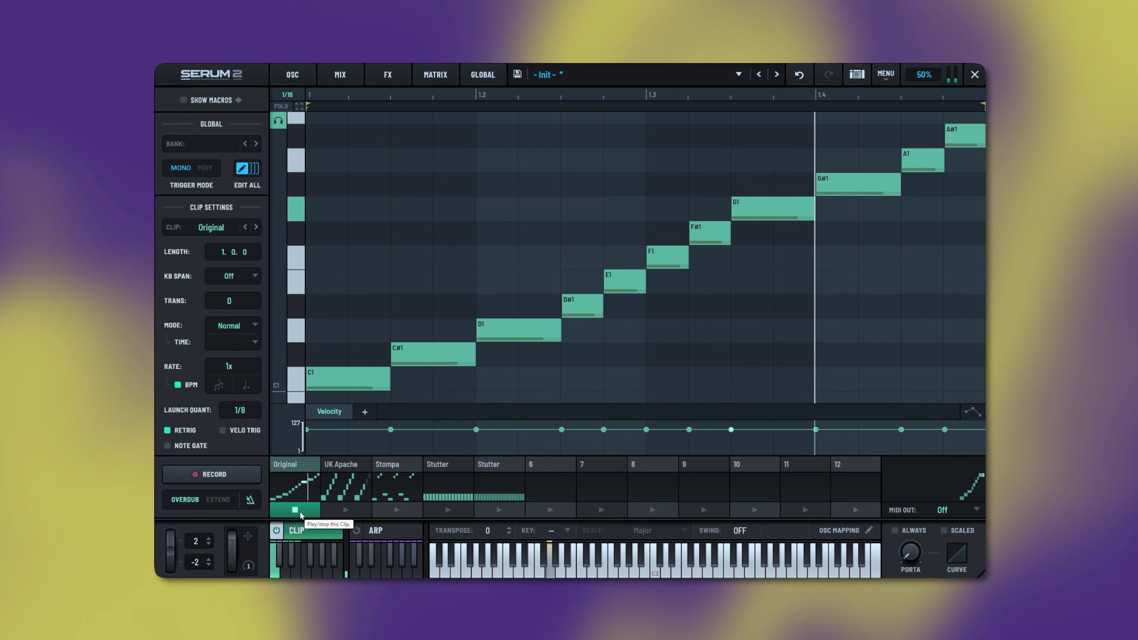
# - Audition the Original clip and move its start point back to 1
pyautogui.click(300, 511)
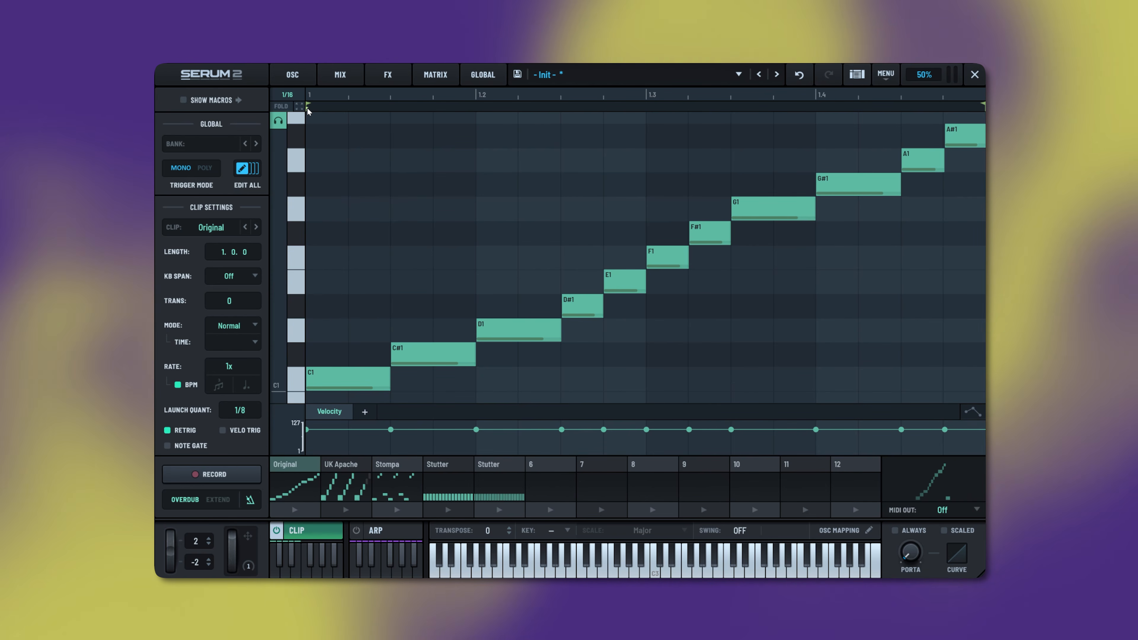
pyautogui.click(294, 512)
pyautogui.moveTo(476, 109); pyautogui.dragTo(316, 122)
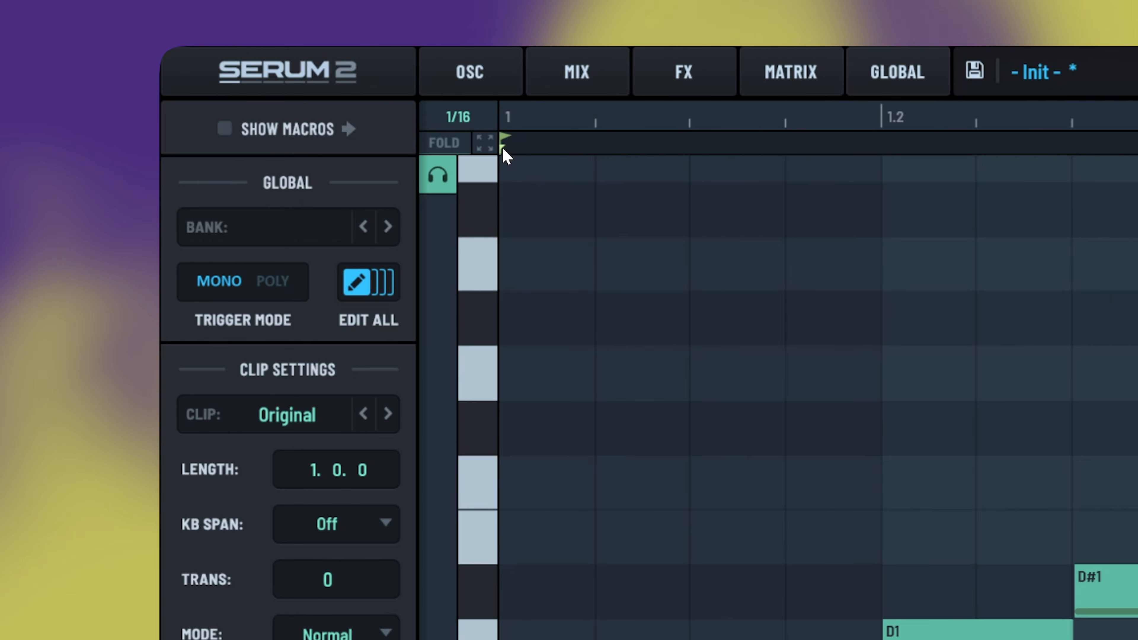
# - Assign Macro 2 to the clip offset and change the grid from 1/8T to 1/8
pyautogui.rightClick(506, 156)
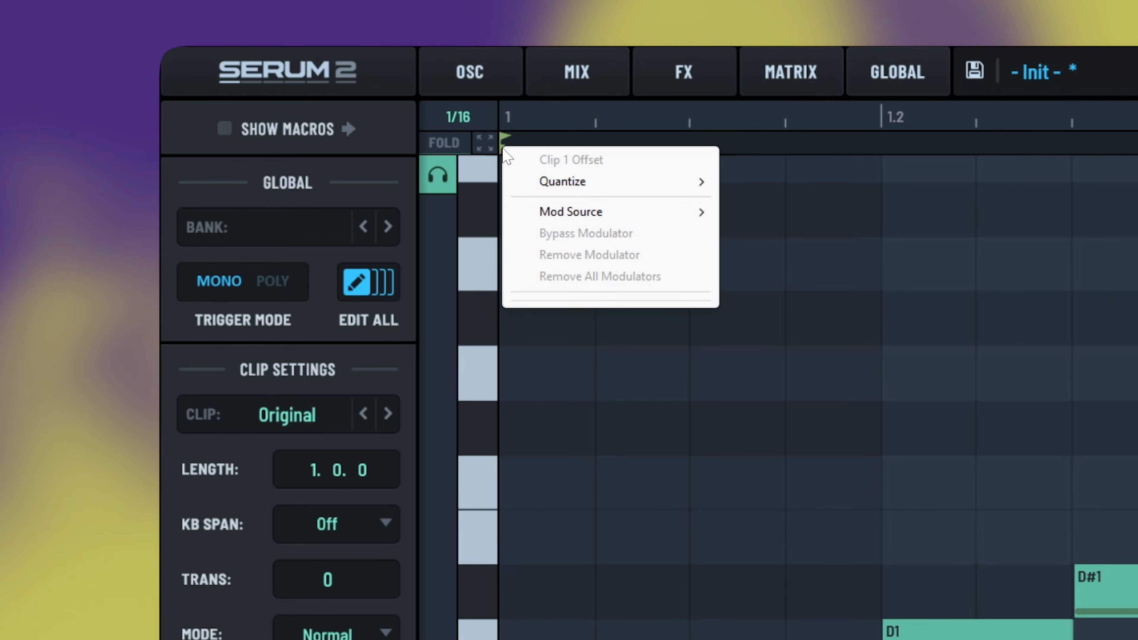
pyautogui.moveTo(573, 214)
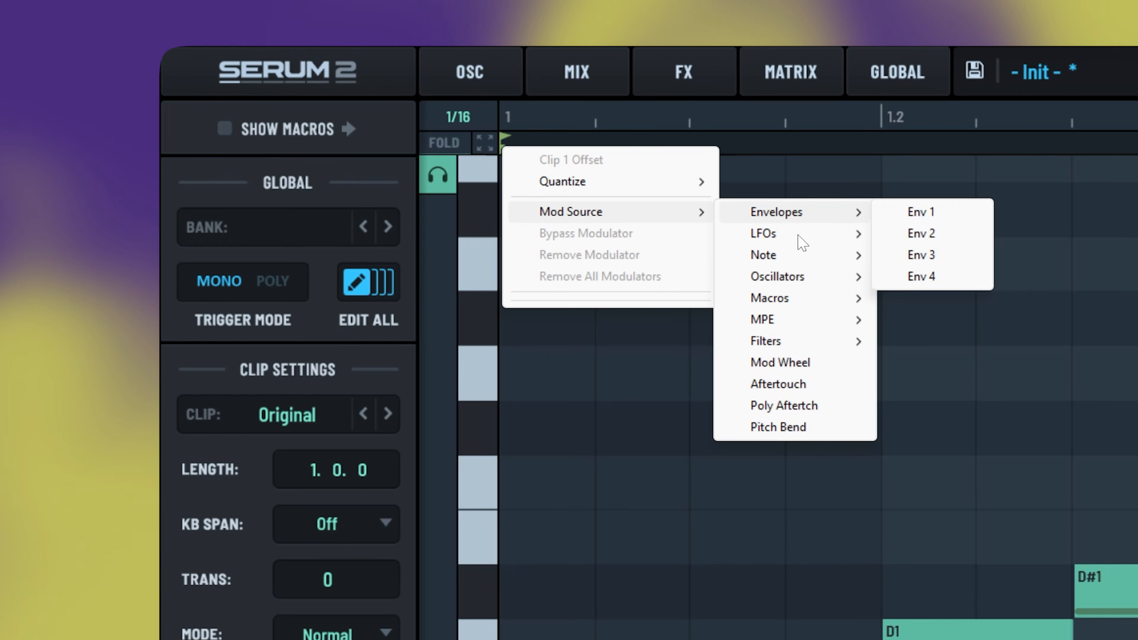
pyautogui.moveTo(783, 304)
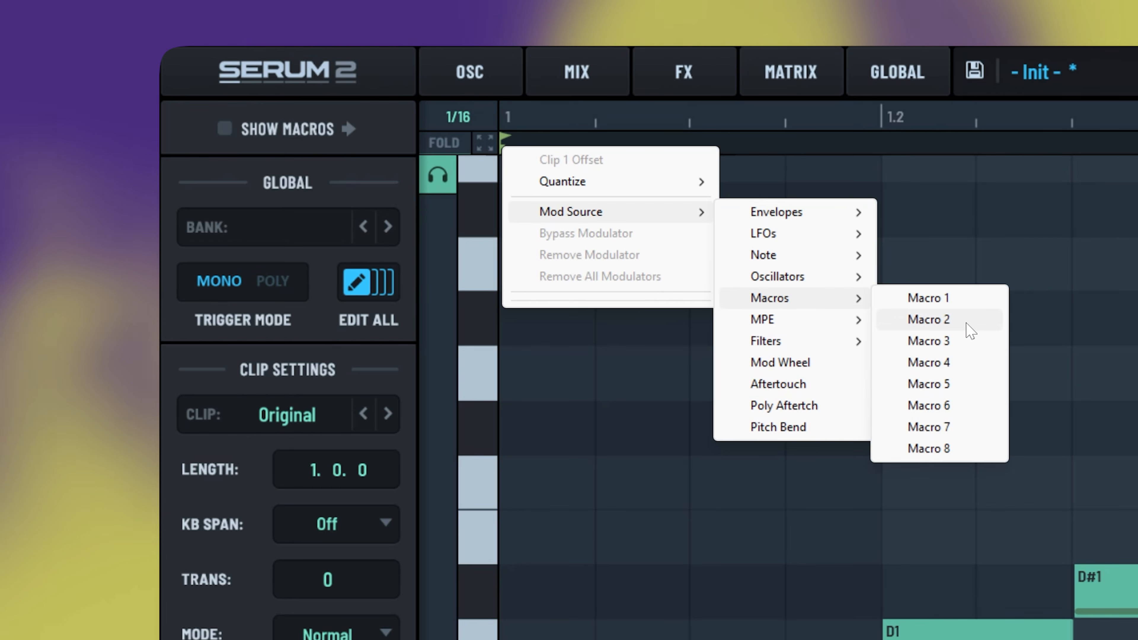
pyautogui.click(965, 324)
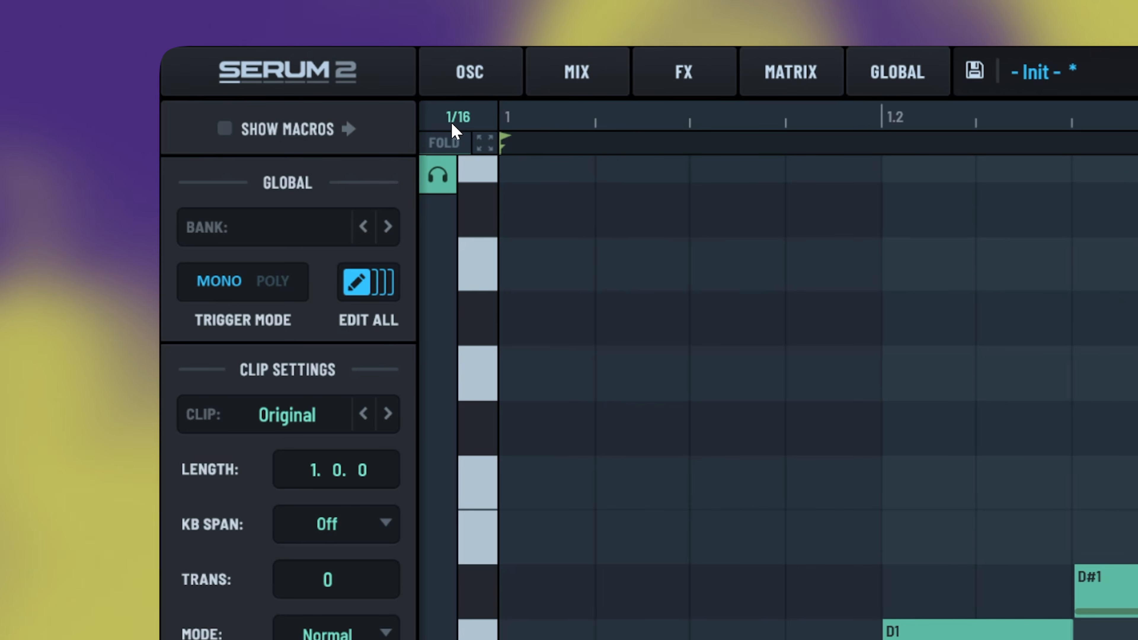
pyautogui.moveTo(452, 133); pyautogui.dragTo(453, 140)
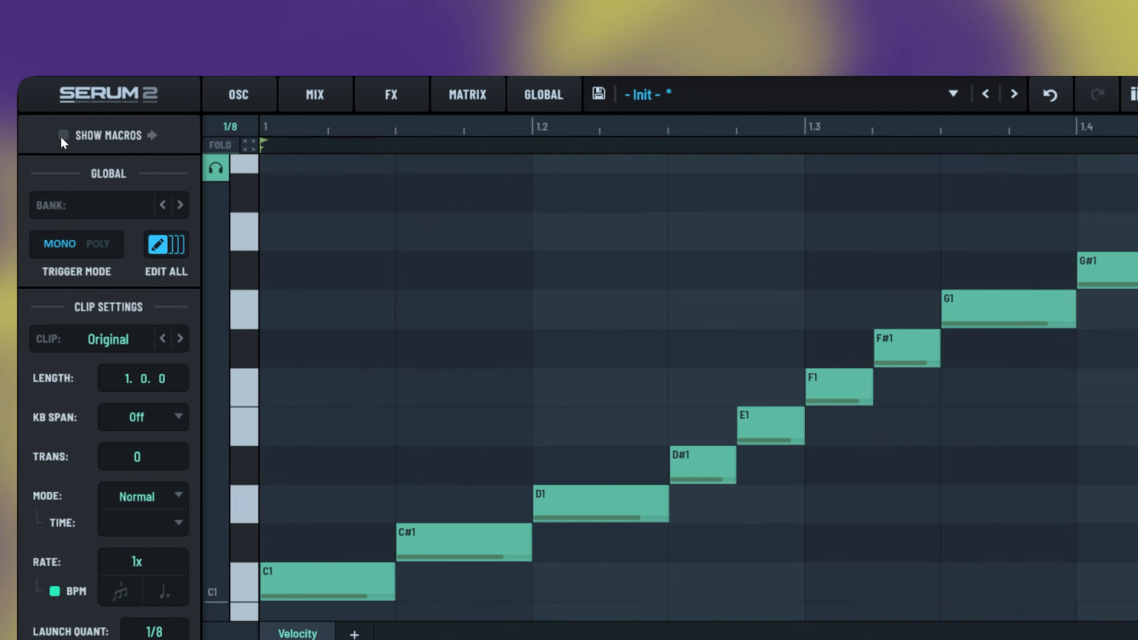
# - Show the macros, rename Macro 2 to SAMPLE OFFSET, and try it at about 46 then 17
pyautogui.click(63, 135)
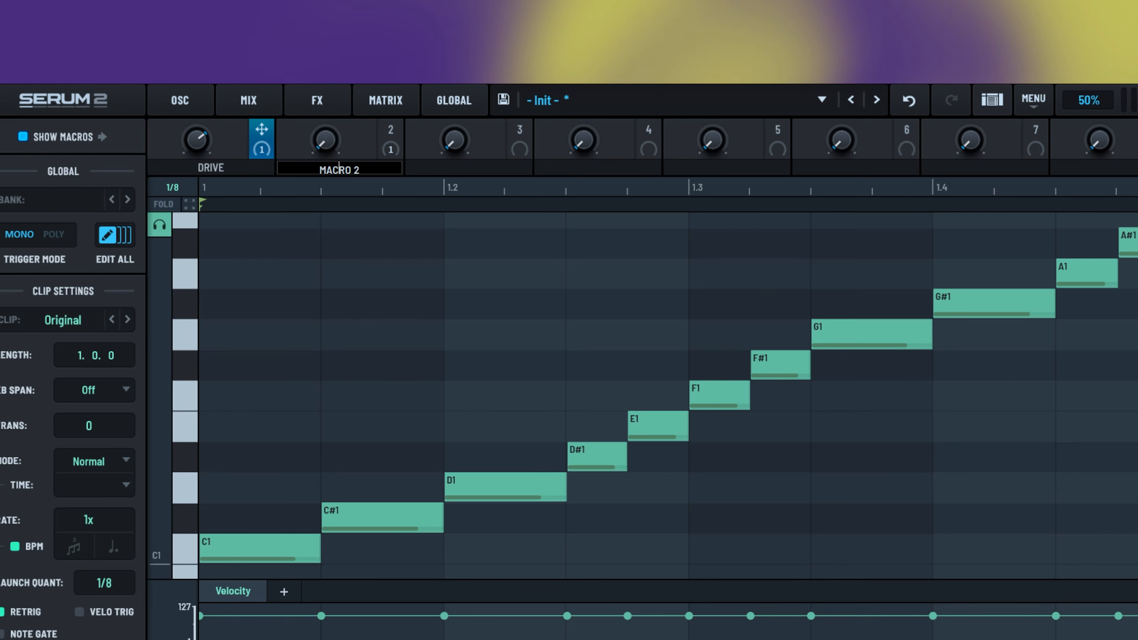
pyautogui.click(338, 166)
pyautogui.write('sample offset')
pyautogui.press('Return')
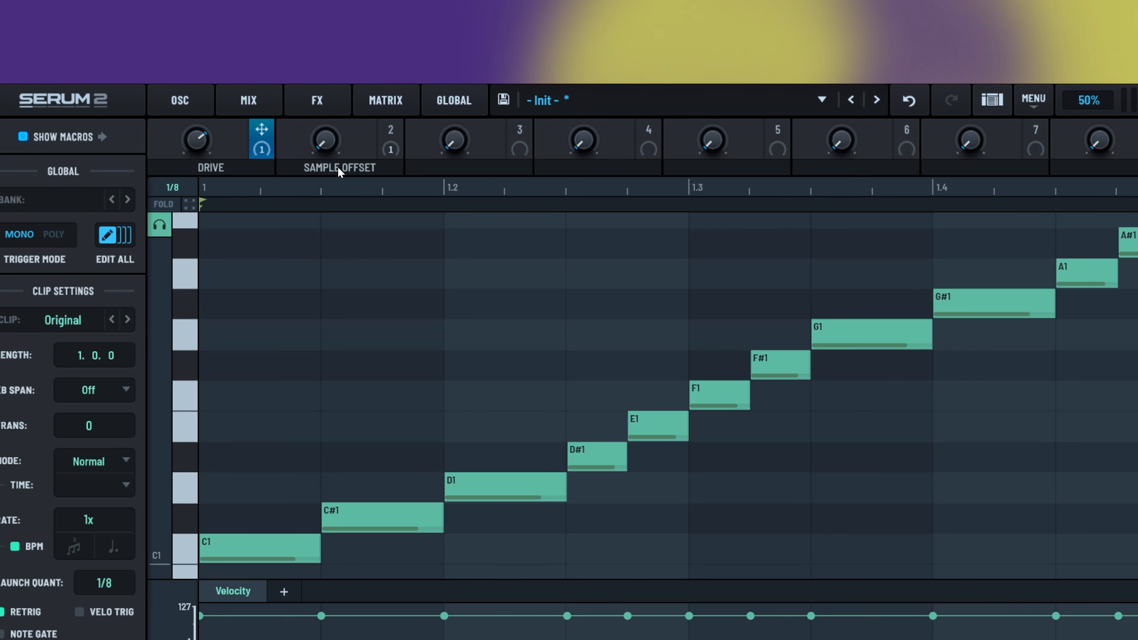
pyautogui.moveTo(324, 139); pyautogui.dragTo(325, 102)
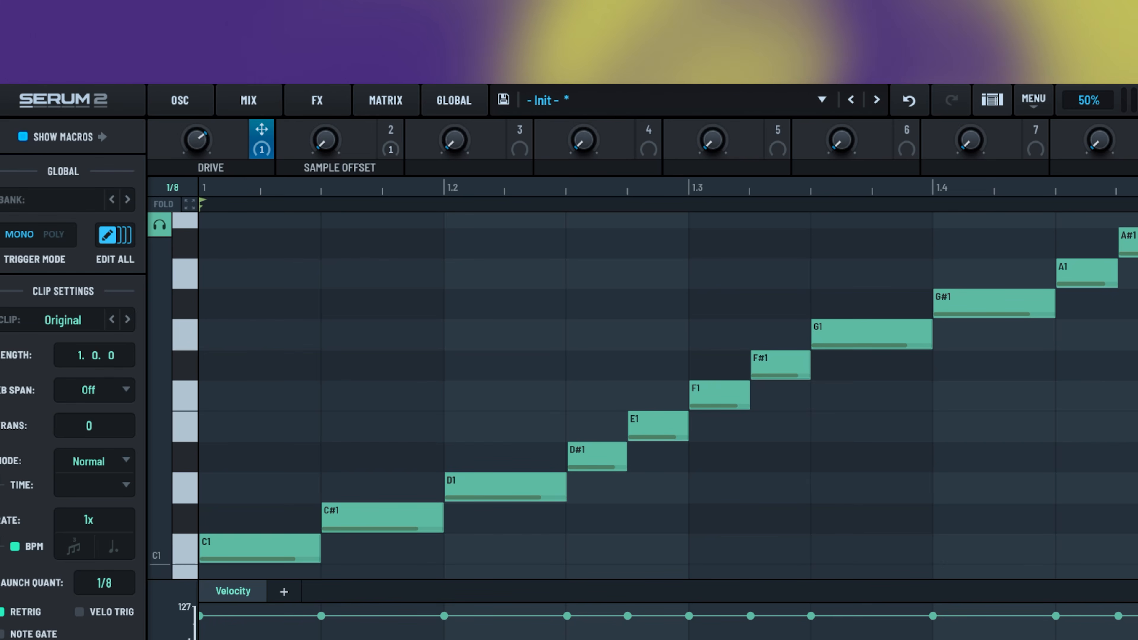
pyautogui.moveTo(376, 143); pyautogui.dragTo(348, 96)
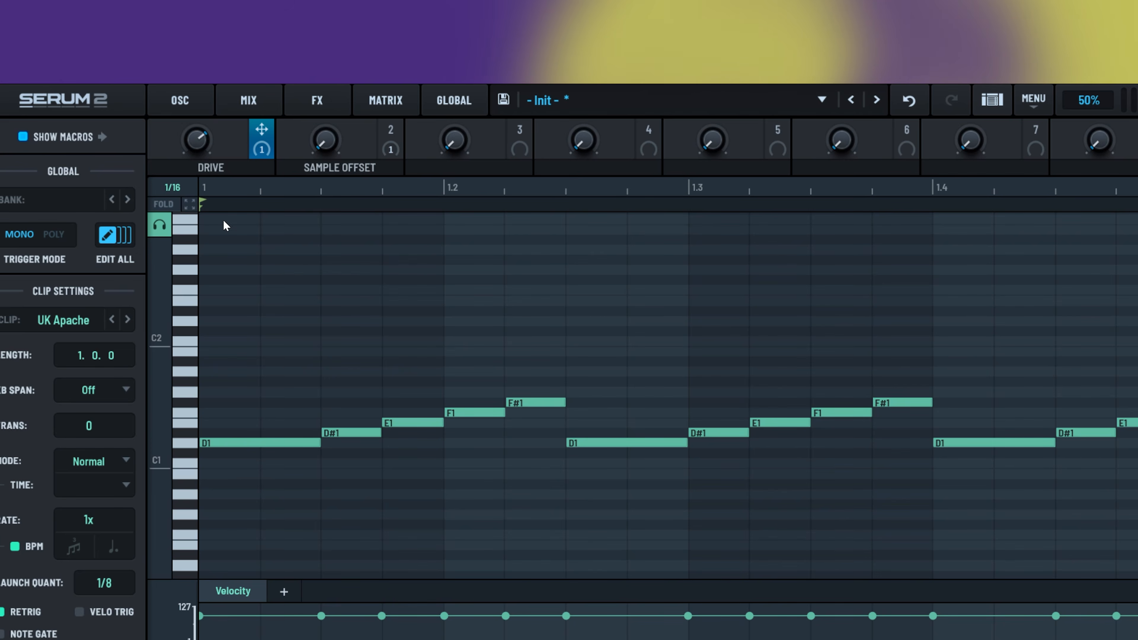
# - Assign Macro 2 as the mod source for the UK Apache and Stompa clip offsets
pyautogui.rightClick(202, 205)
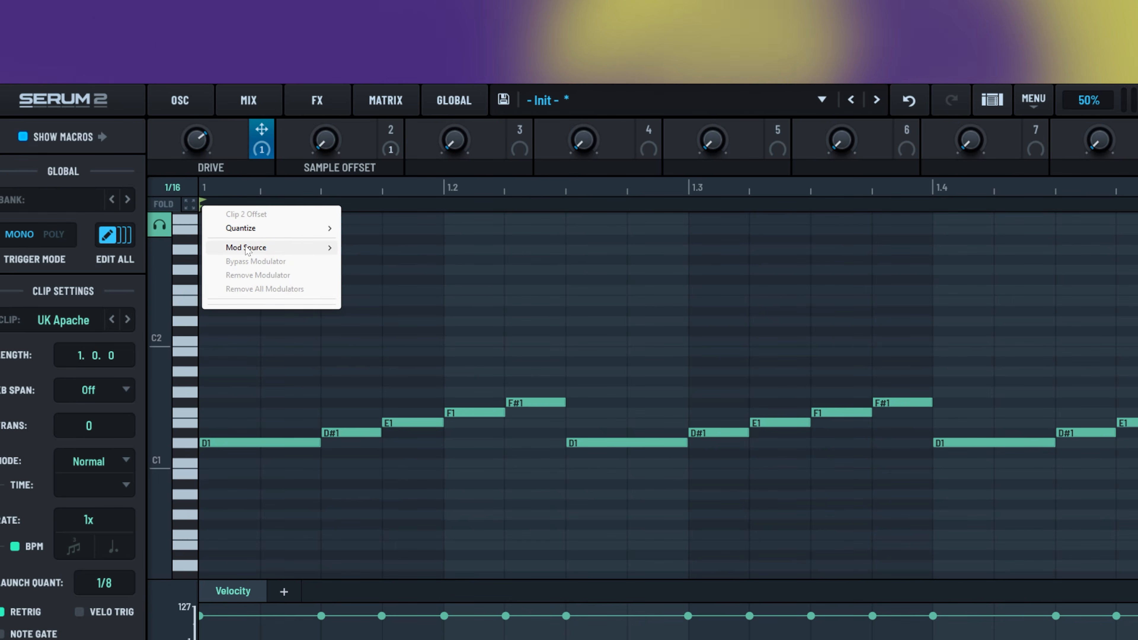
pyautogui.moveTo(247, 253)
pyautogui.moveTo(394, 302)
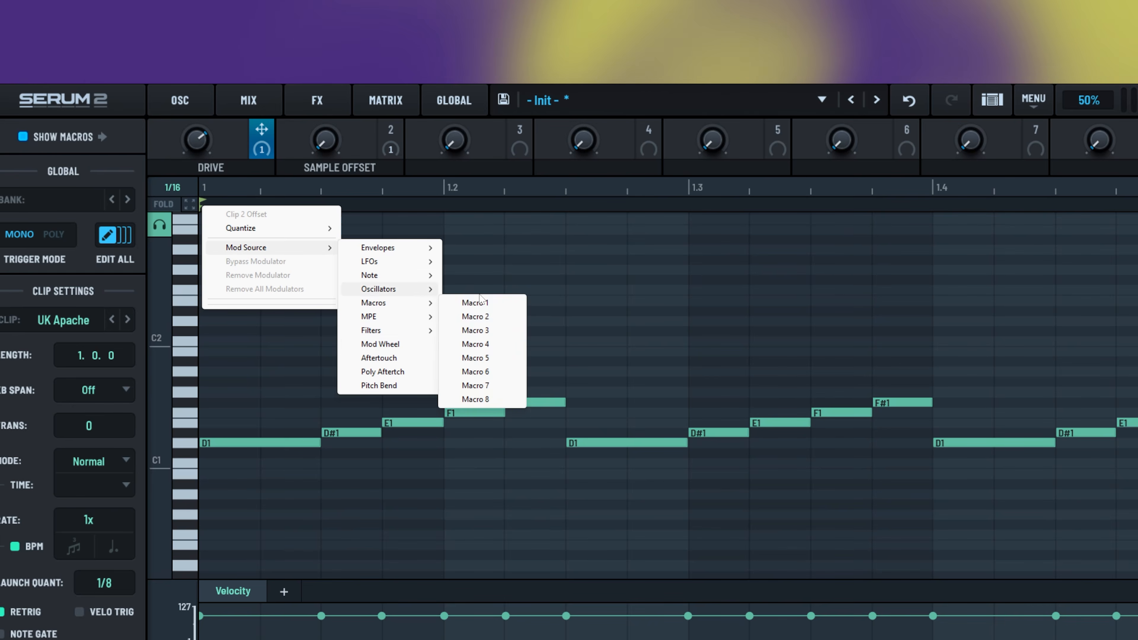
pyautogui.click(490, 320)
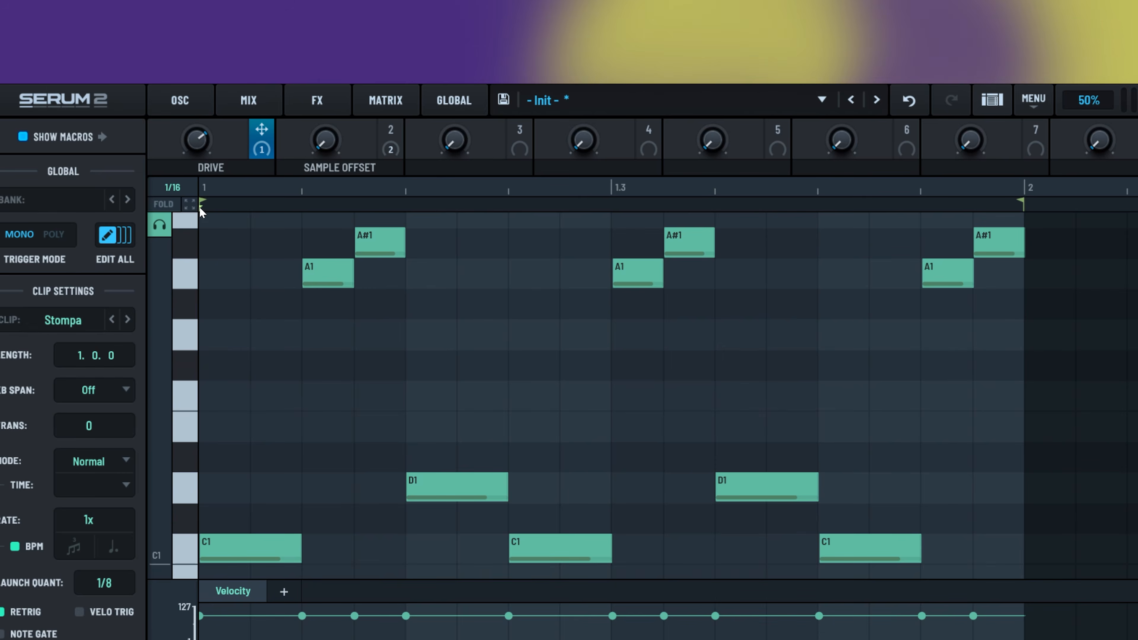
pyautogui.rightClick(201, 206)
pyautogui.moveTo(251, 249)
pyautogui.moveTo(376, 304)
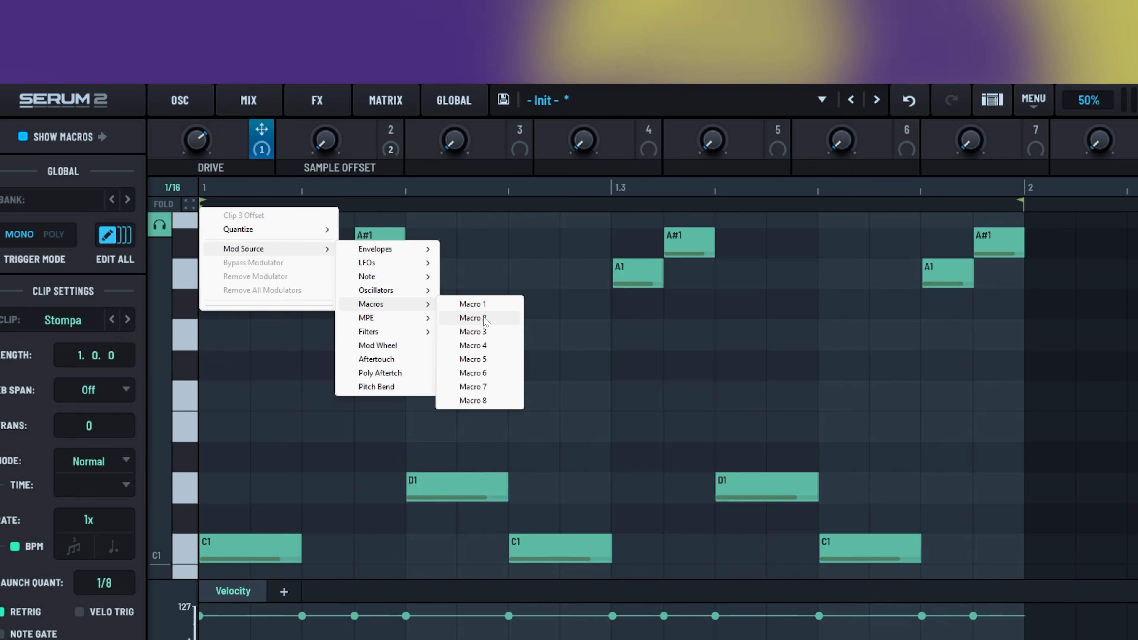
pyautogui.click(485, 319)
# - Play the Original, Stompa and Stutter clips while sweeping the Sample Offset macro up to 65
pyautogui.click(295, 470)
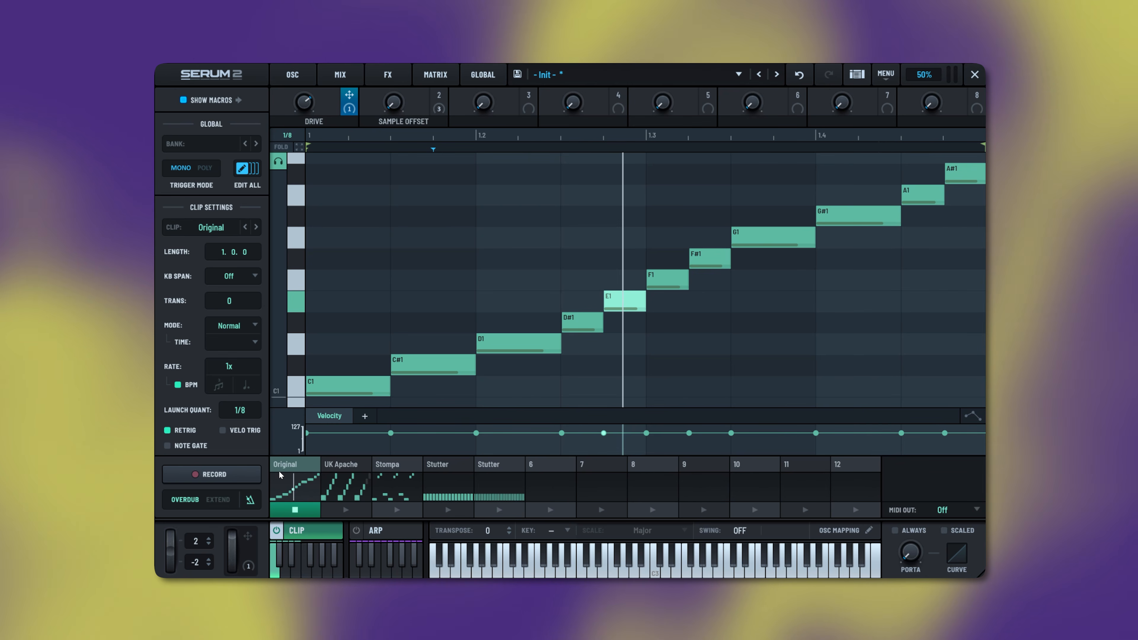
pyautogui.click(411, 473)
pyautogui.click(437, 466)
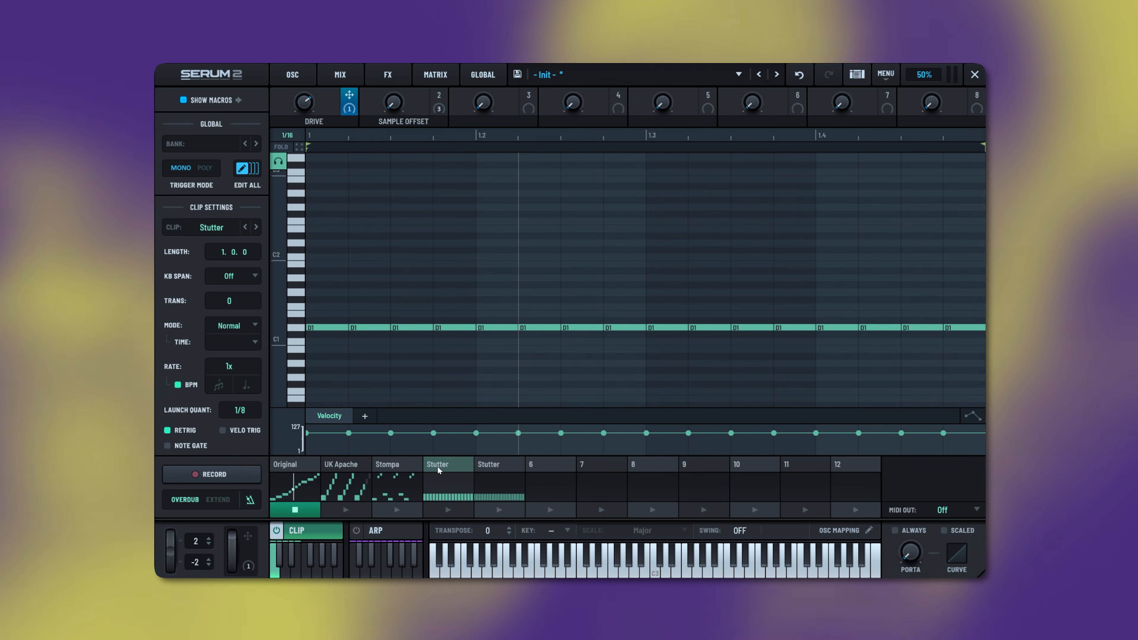
pyautogui.click(399, 469)
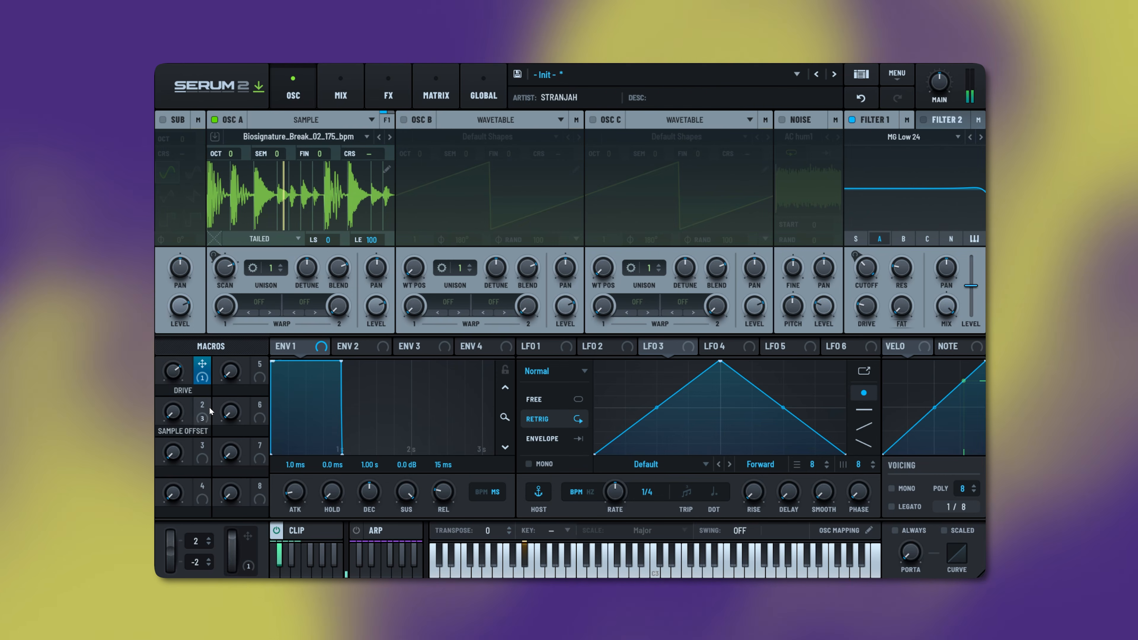
pyautogui.moveTo(175, 411); pyautogui.dragTo(191, 331)
pyautogui.moveTo(176, 371); pyautogui.dragTo(184, 410)
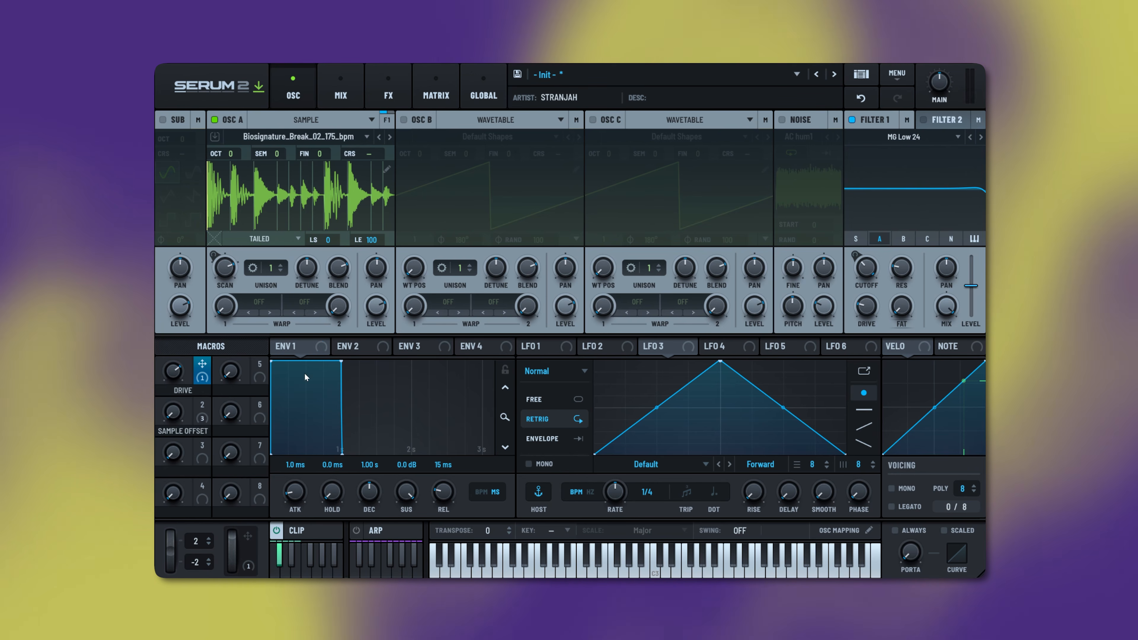
pyautogui.click(297, 530)
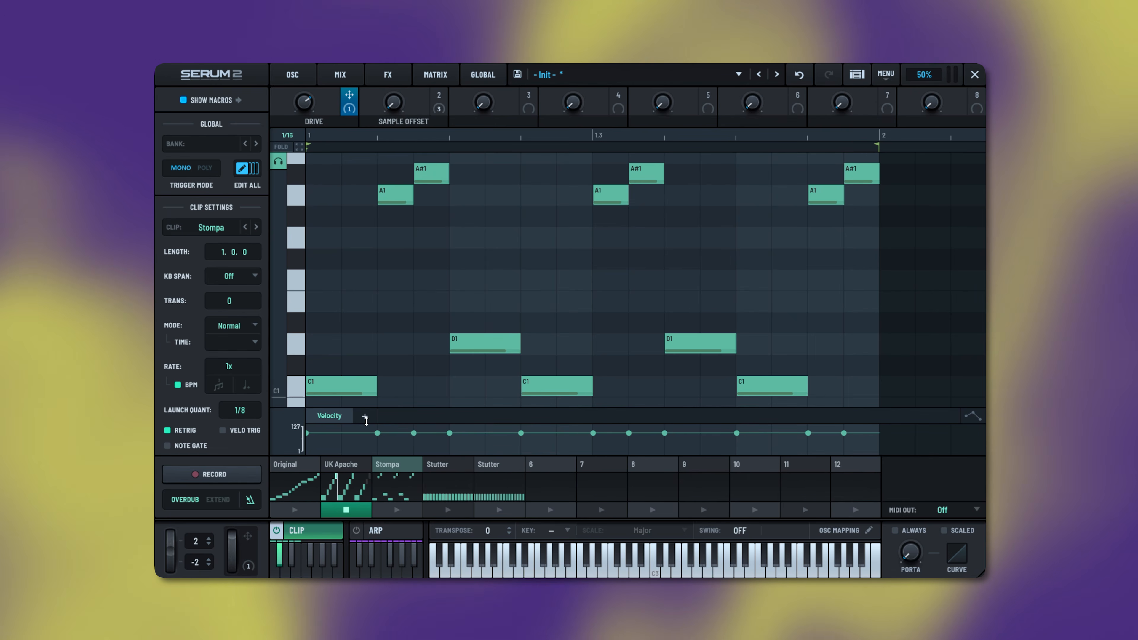
# - Add a Macro 1 lane to the Original clip ramping from 0 up to 100 at clip end
pyautogui.click(303, 465)
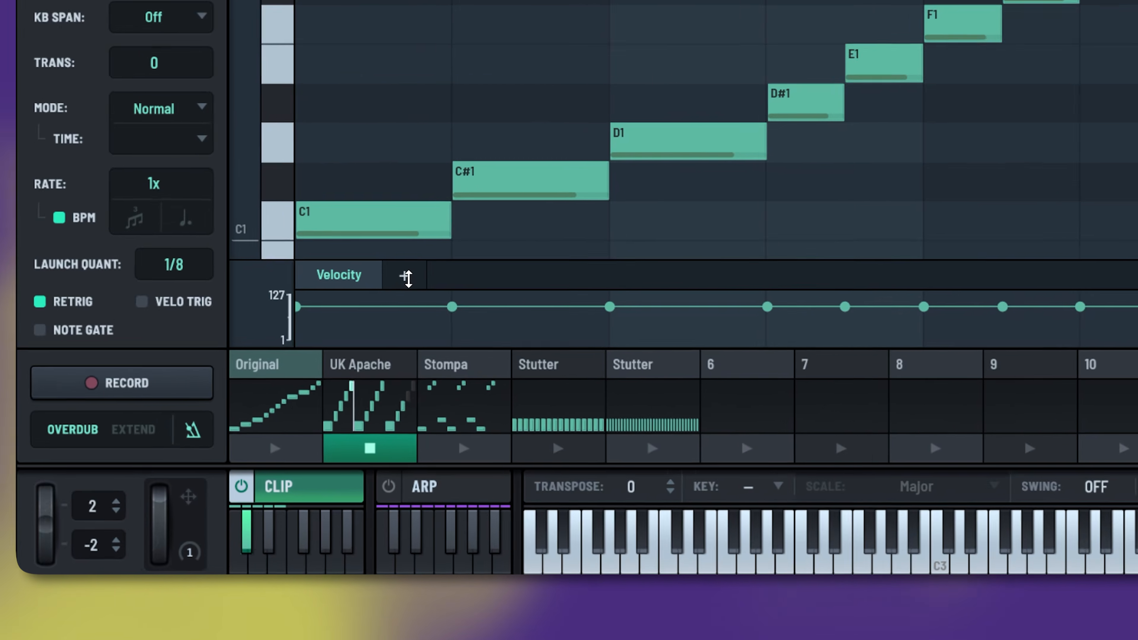
pyautogui.click(364, 416)
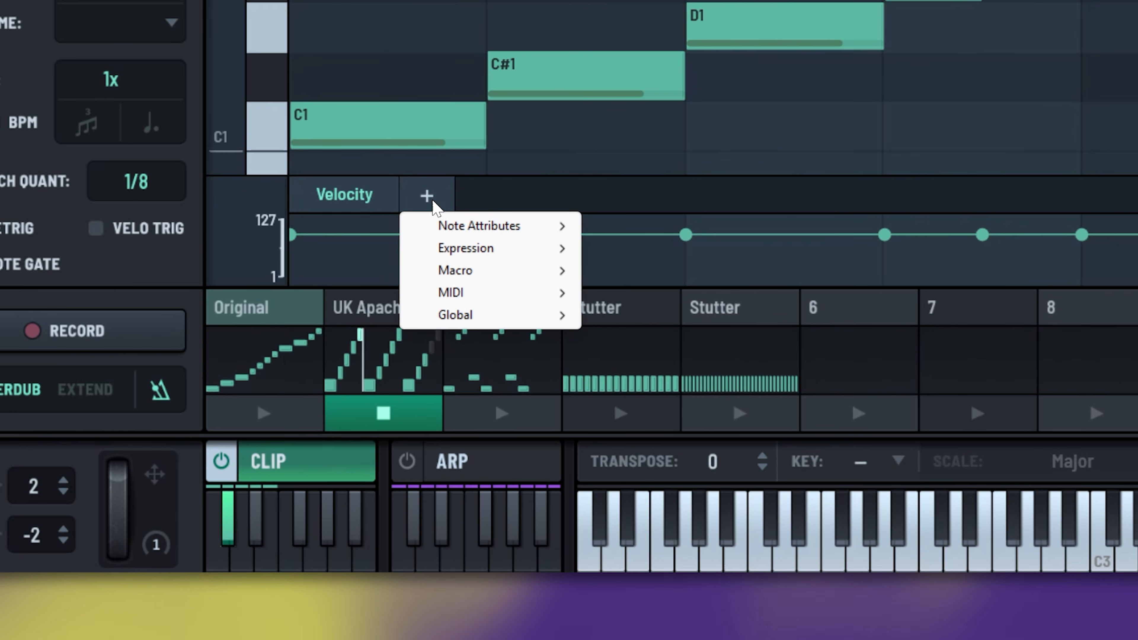
pyautogui.moveTo(380, 452)
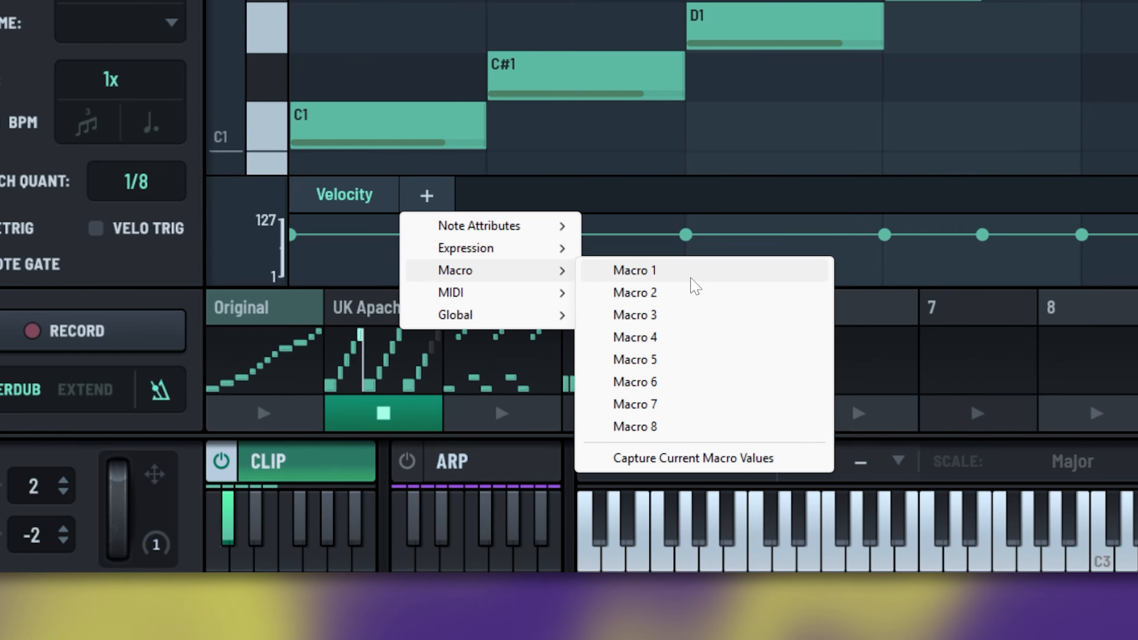
pyautogui.click(690, 278)
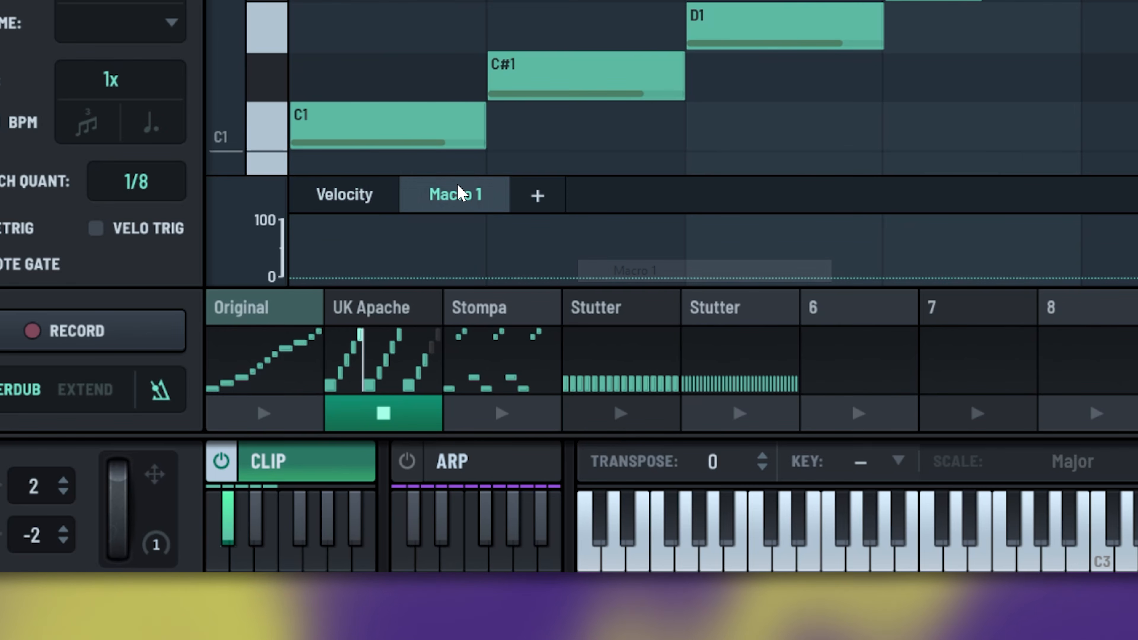
pyautogui.click(291, 278)
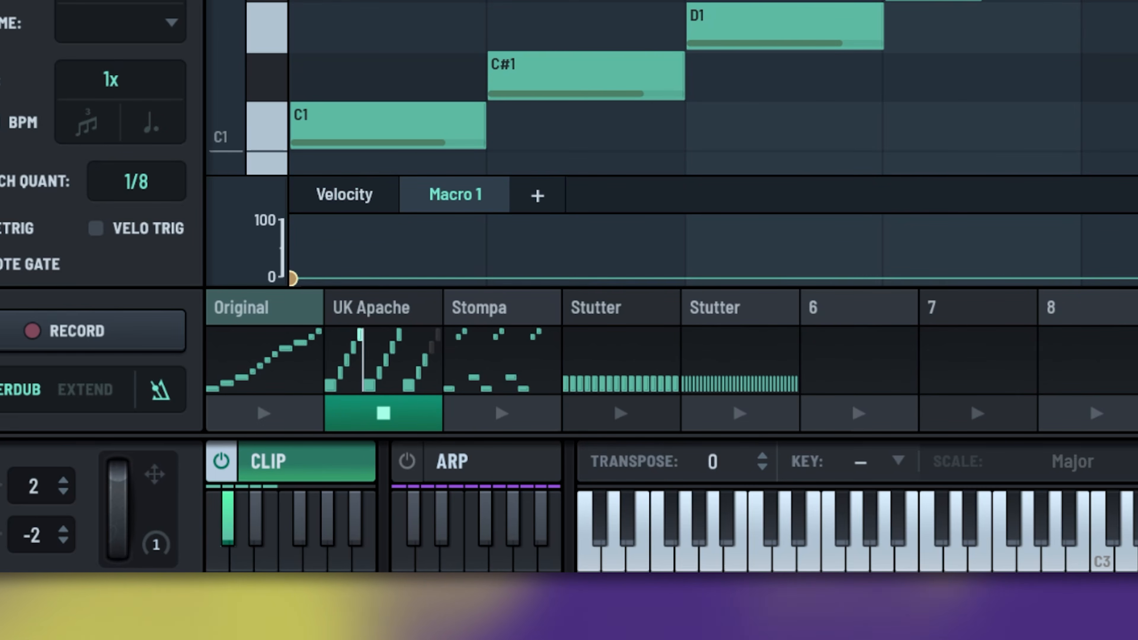
pyautogui.hscroll(3, 713, 251)
pyautogui.hscroll(2, 713, 251)
pyautogui.click(969, 428)
pyautogui.hscroll(-4, 713, 251)
pyautogui.click(291, 277)
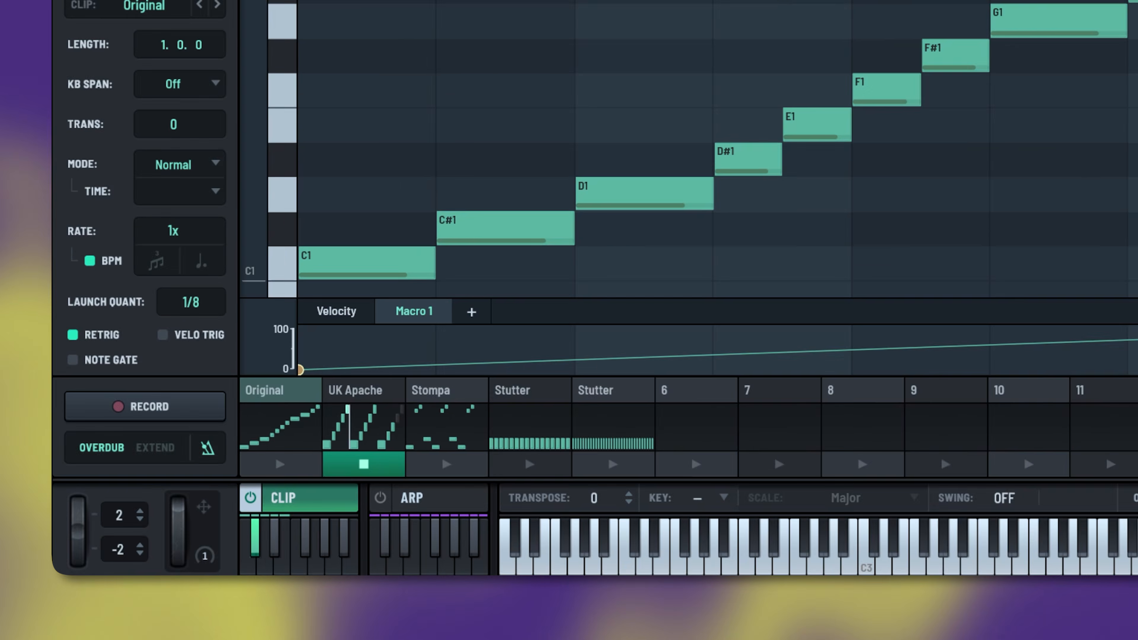
pyautogui.hscroll(1, 974, 425)
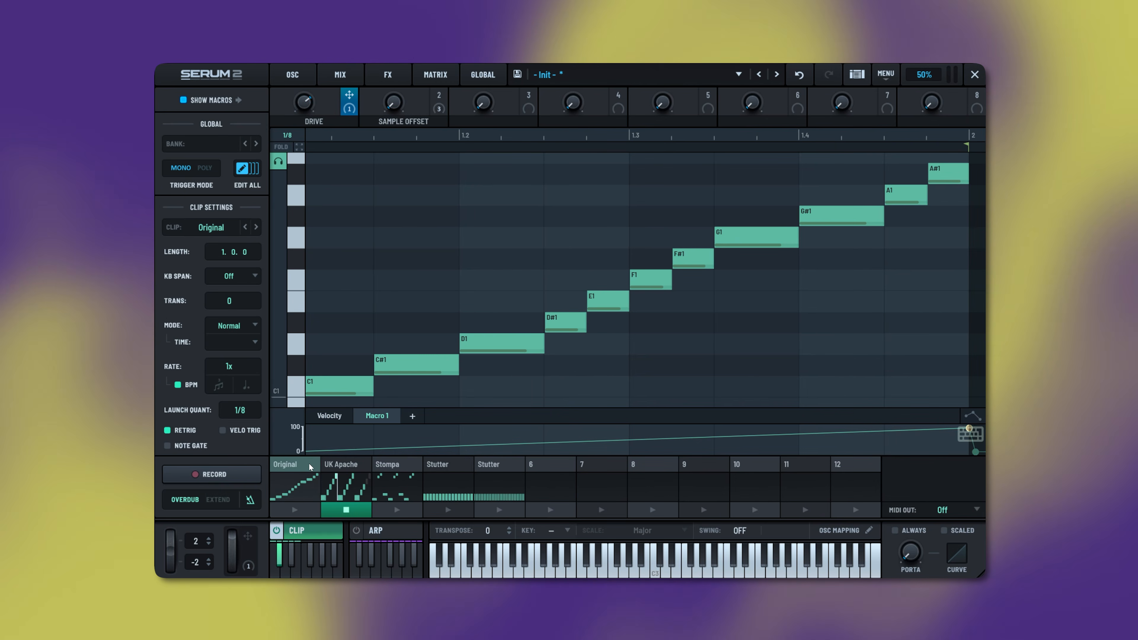
# - Play and stop the Original clip, then select the Stutter clip
pyautogui.click(295, 509)
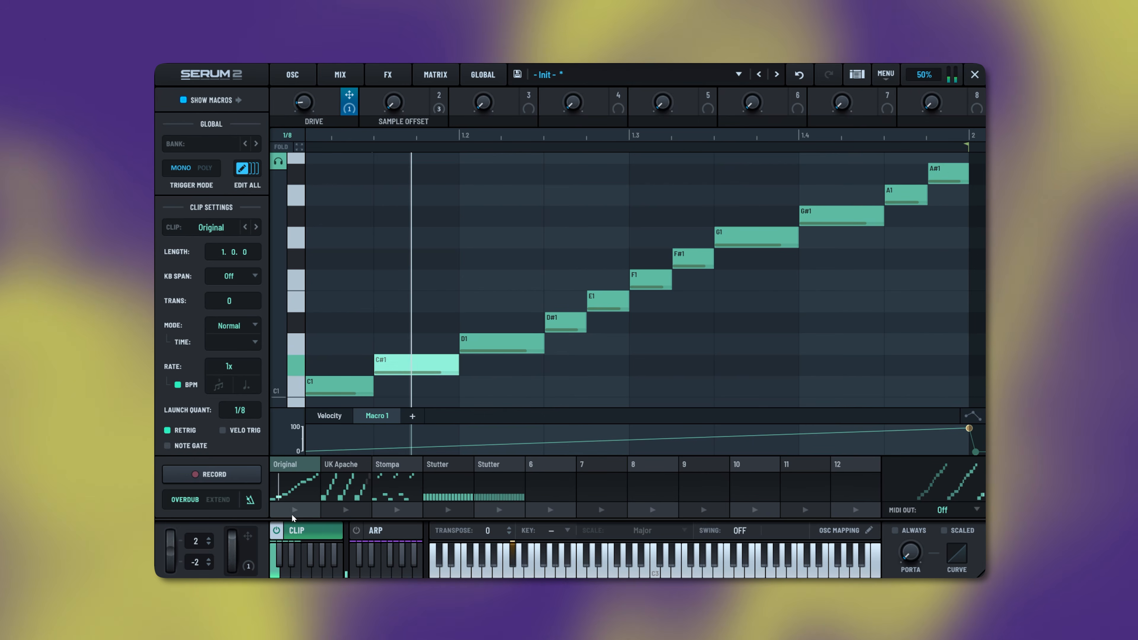
pyautogui.click(294, 509)
pyautogui.click(432, 463)
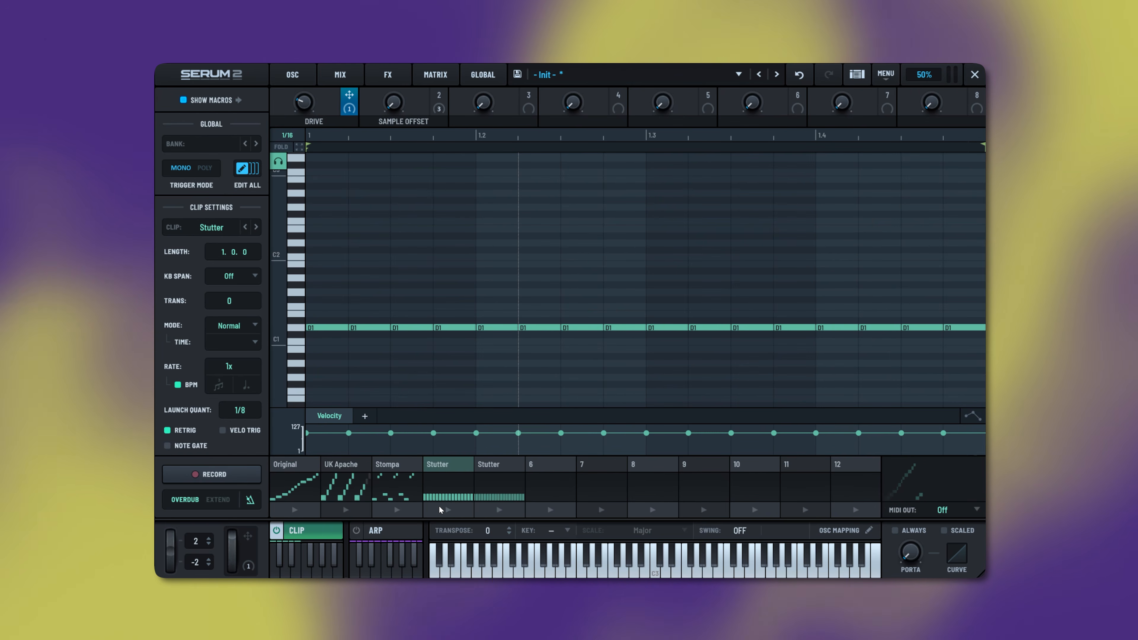
# - Add a CC 1 Modulation Wheel lane falling from 127 to 0, then reselect the Original clip
pyautogui.click(364, 416)
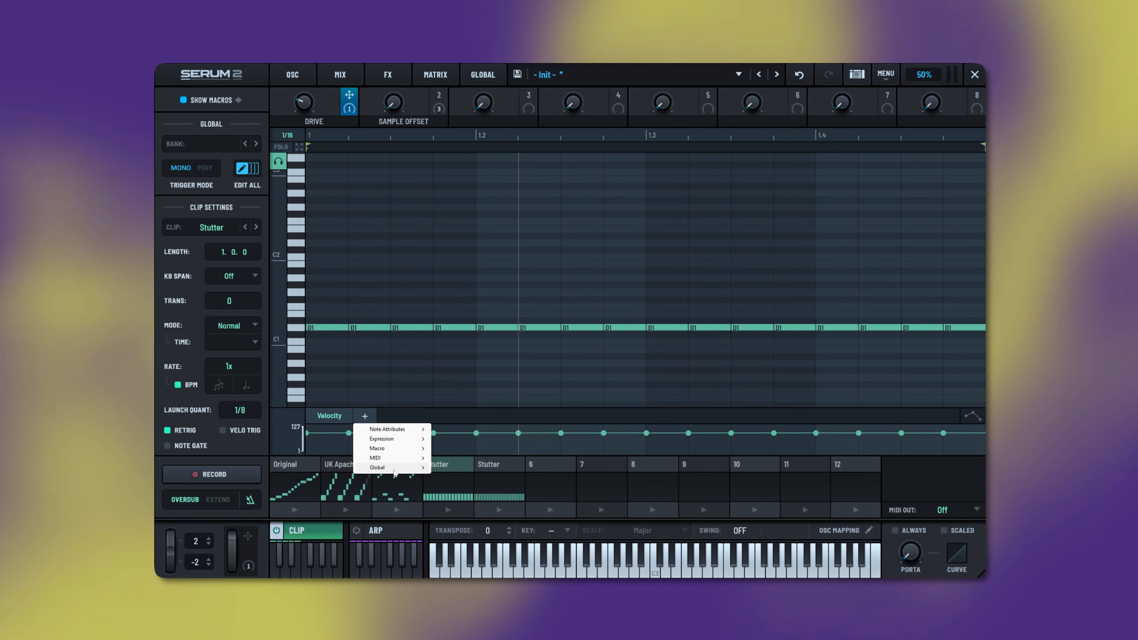
pyautogui.moveTo(394, 459)
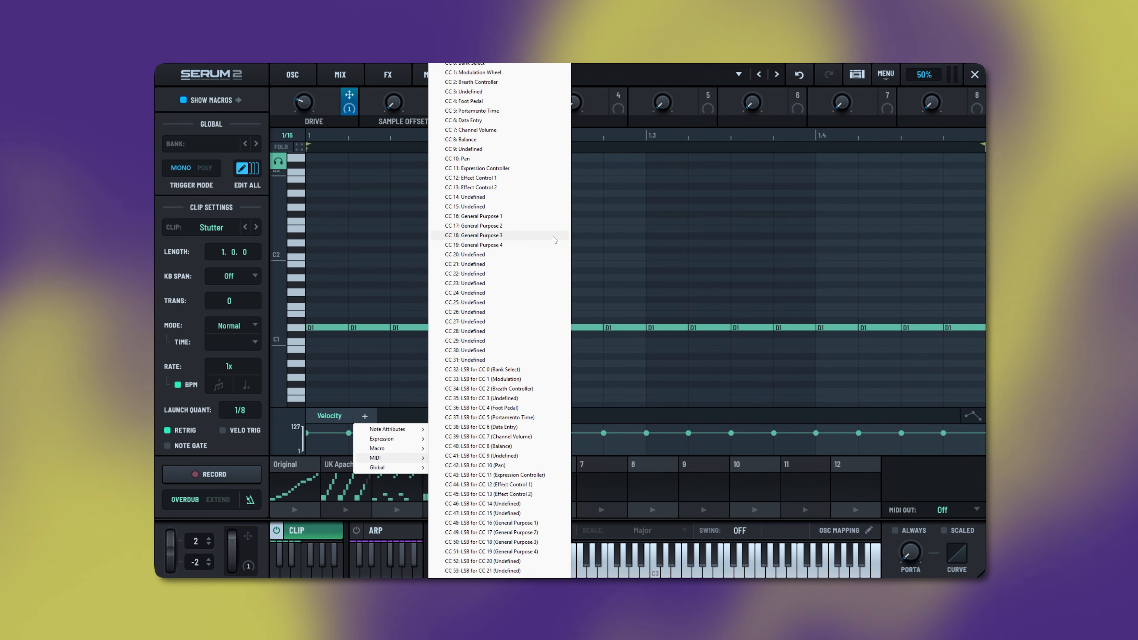
pyautogui.click(501, 73)
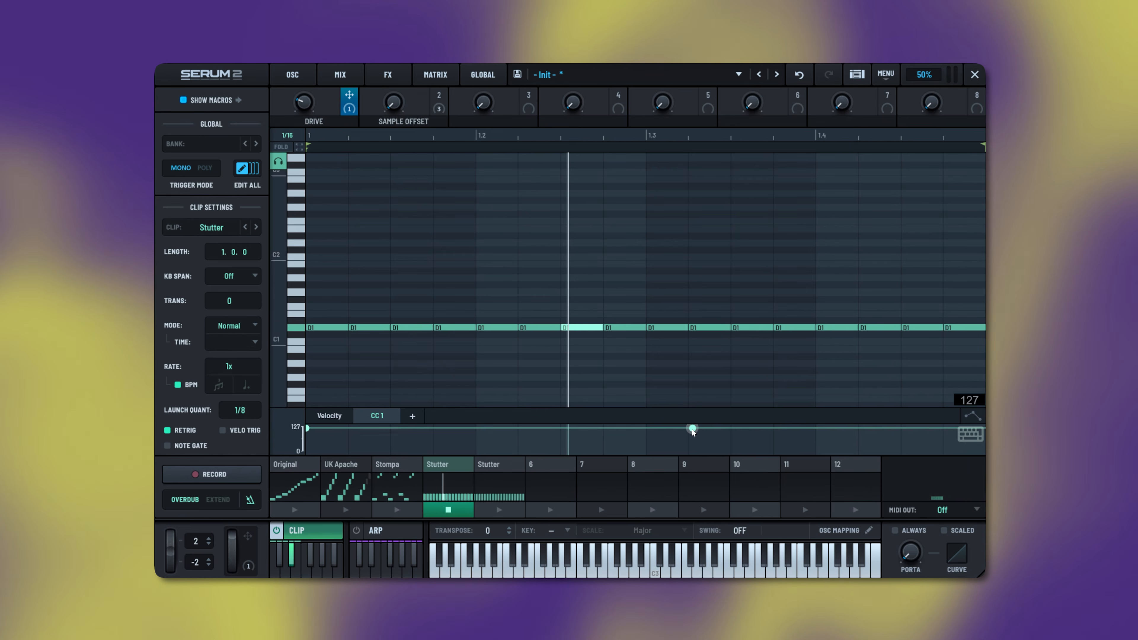
pyautogui.moveTo(692, 429); pyautogui.dragTo(981, 475)
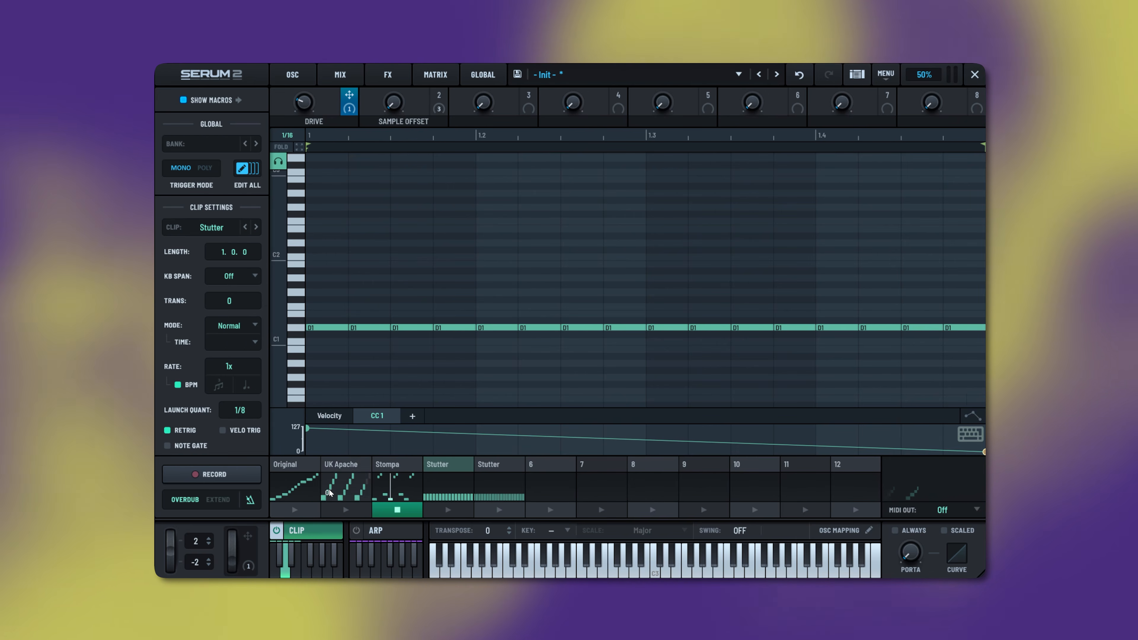
pyautogui.click(293, 484)
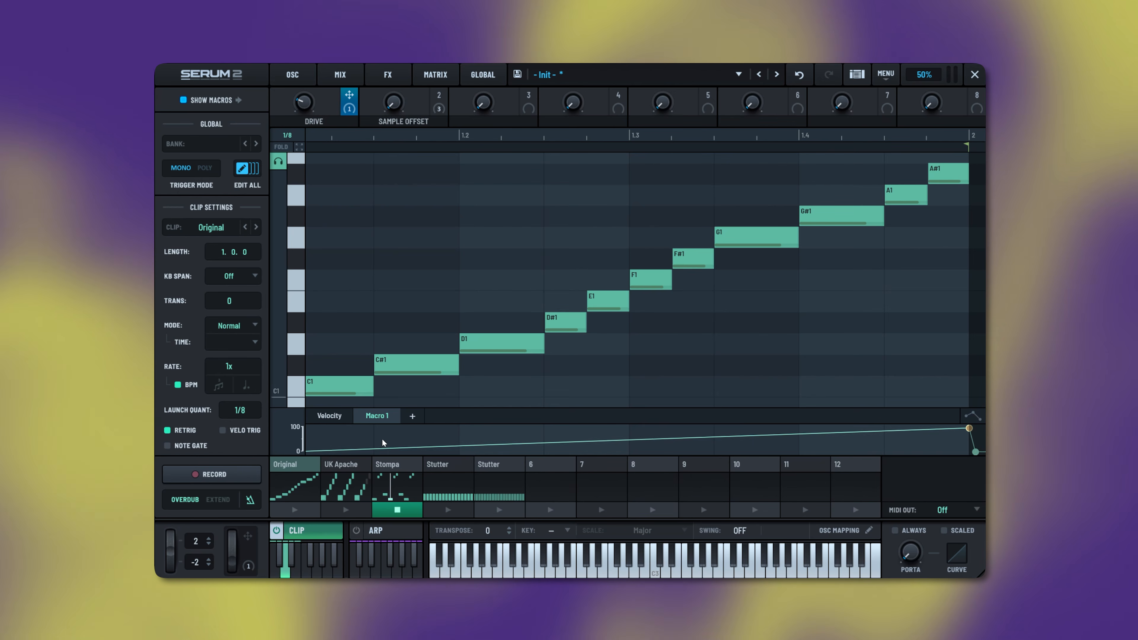
# - Add a Macro 2 lane to the Original clip held at 100 throughout
pyautogui.click(412, 416)
pyautogui.moveTo(439, 450)
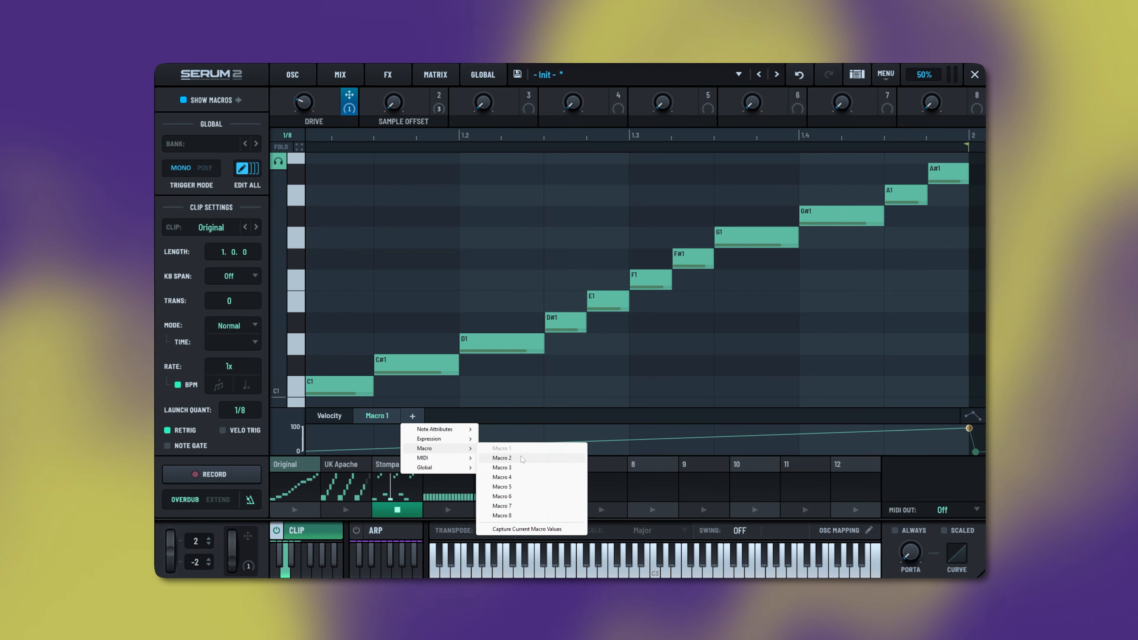
pyautogui.click(502, 458)
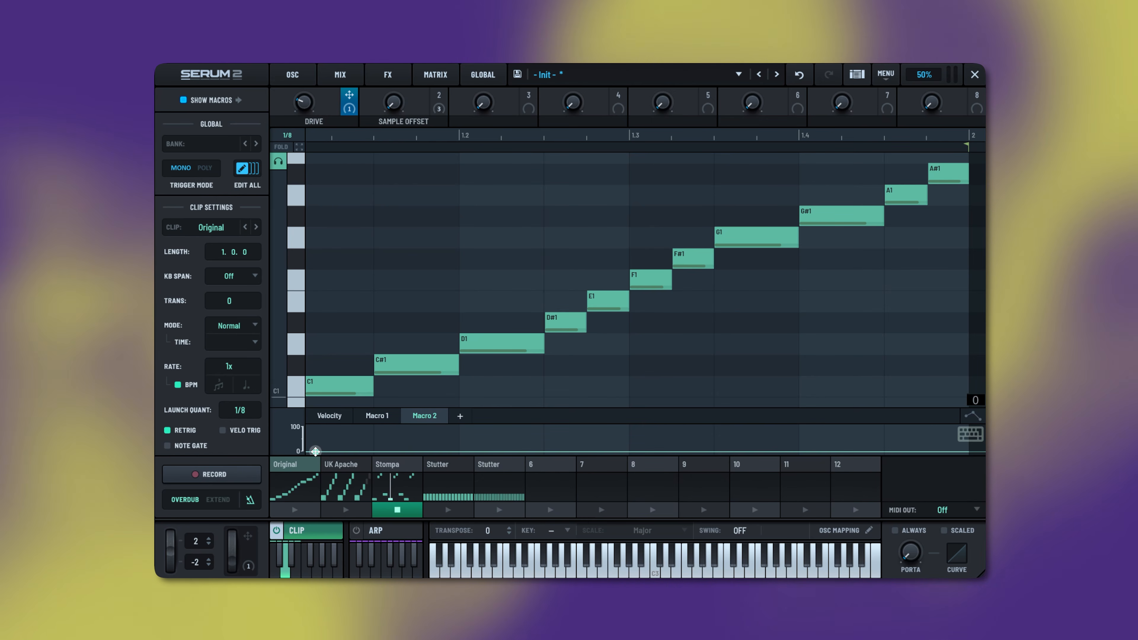
pyautogui.moveTo(328, 449); pyautogui.dragTo(325, 428)
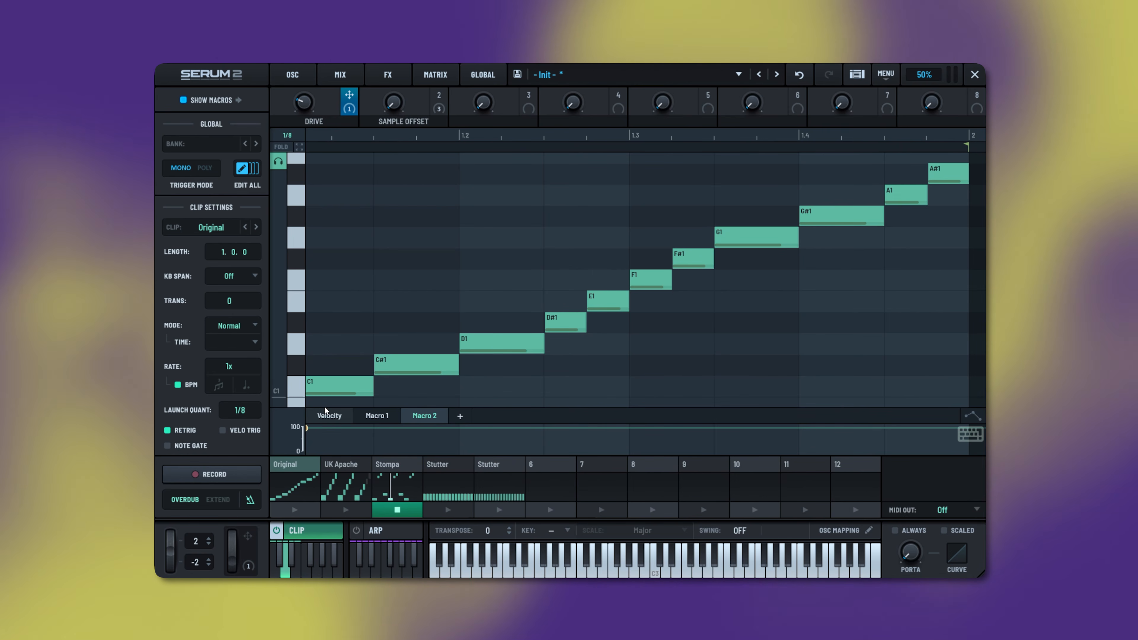
# - Switch between the second and first Stutter clips, ending on the first for editing
pyautogui.click(491, 469)
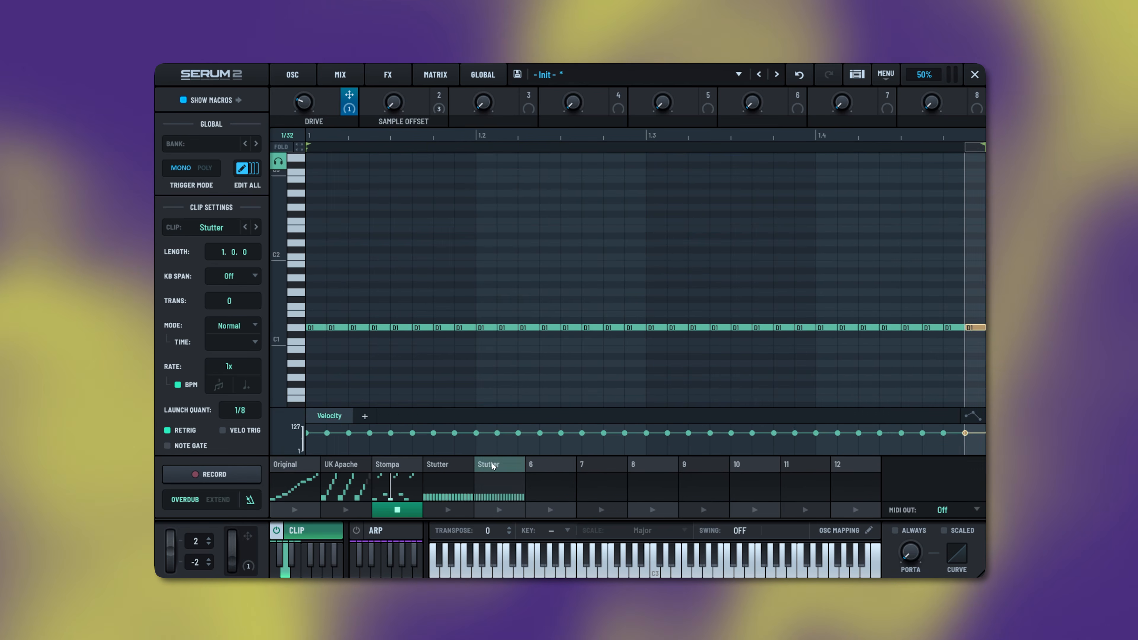
pyautogui.click(446, 468)
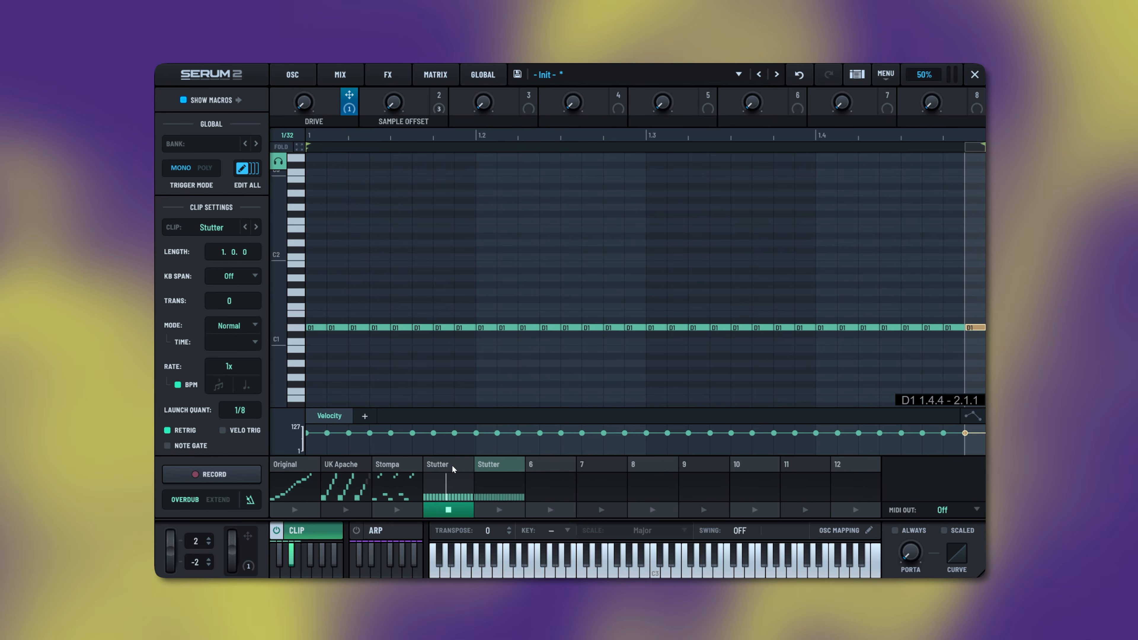
pyautogui.click(452, 464)
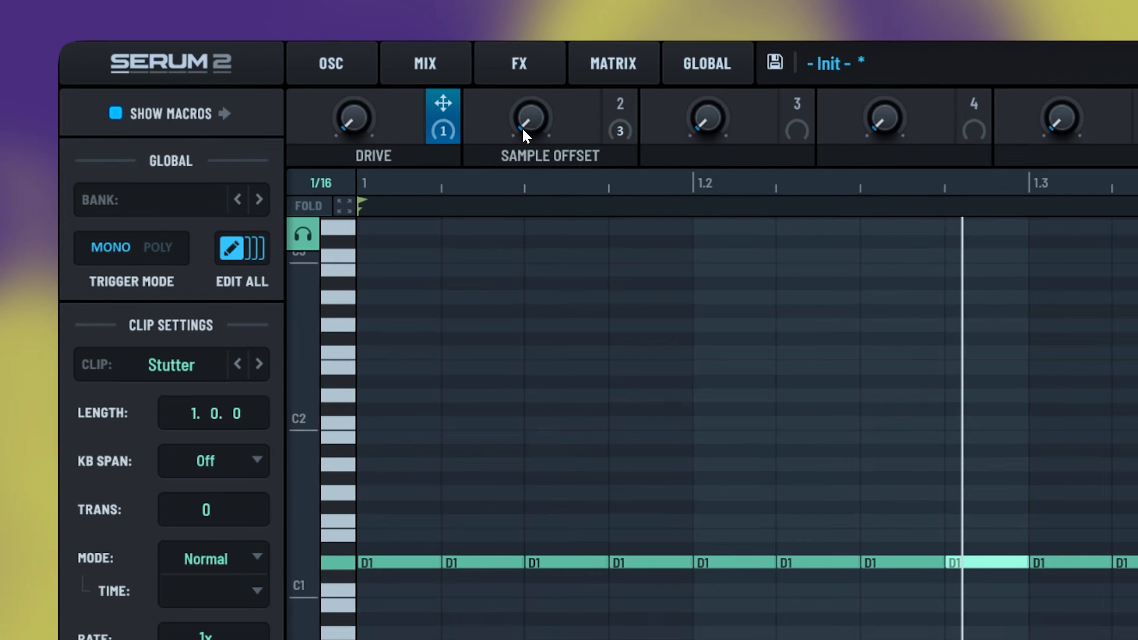
# - Enable MIDI Learn on the DRIVE and SAMPLE OFFSET macro knobs
pyautogui.rightClick(394, 106)
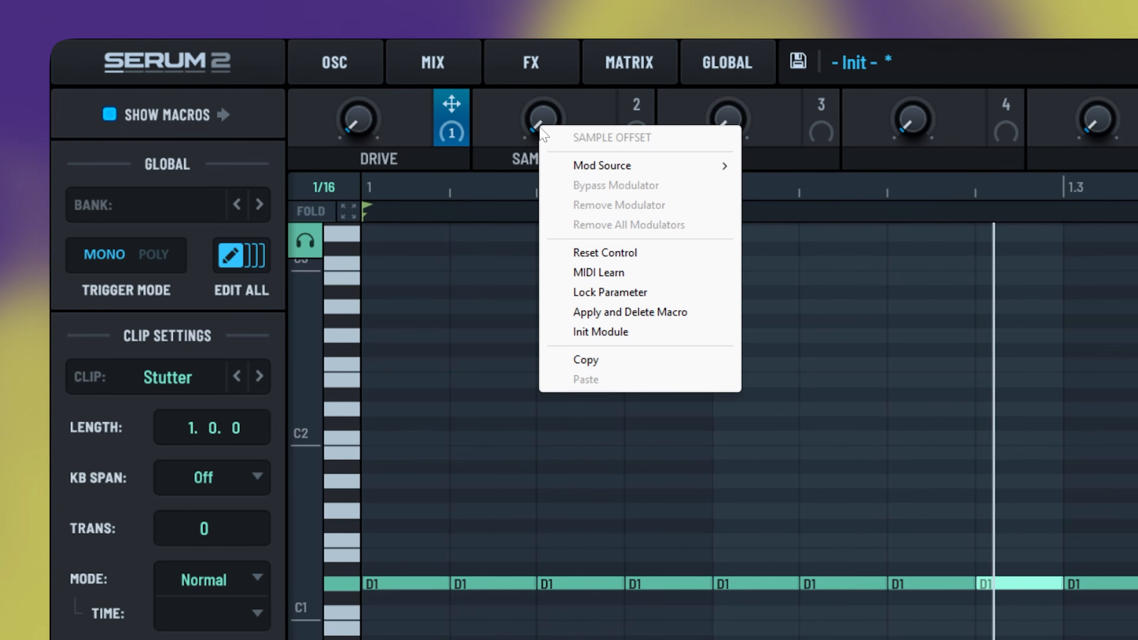
pyautogui.click(365, 124)
pyautogui.rightClick(364, 118)
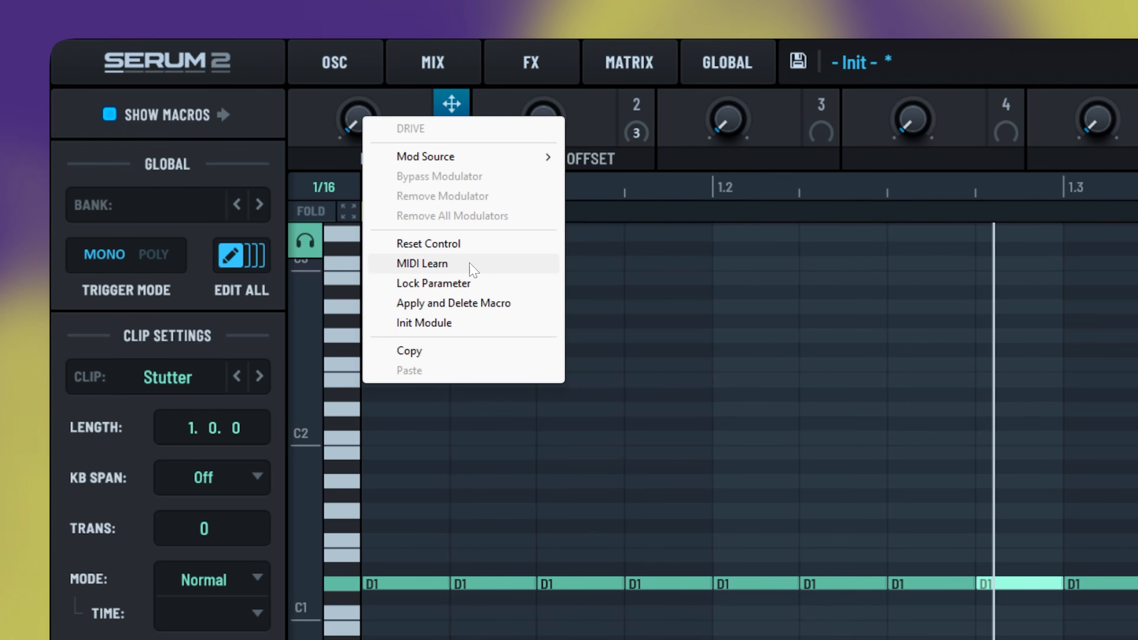
pyautogui.click(470, 266)
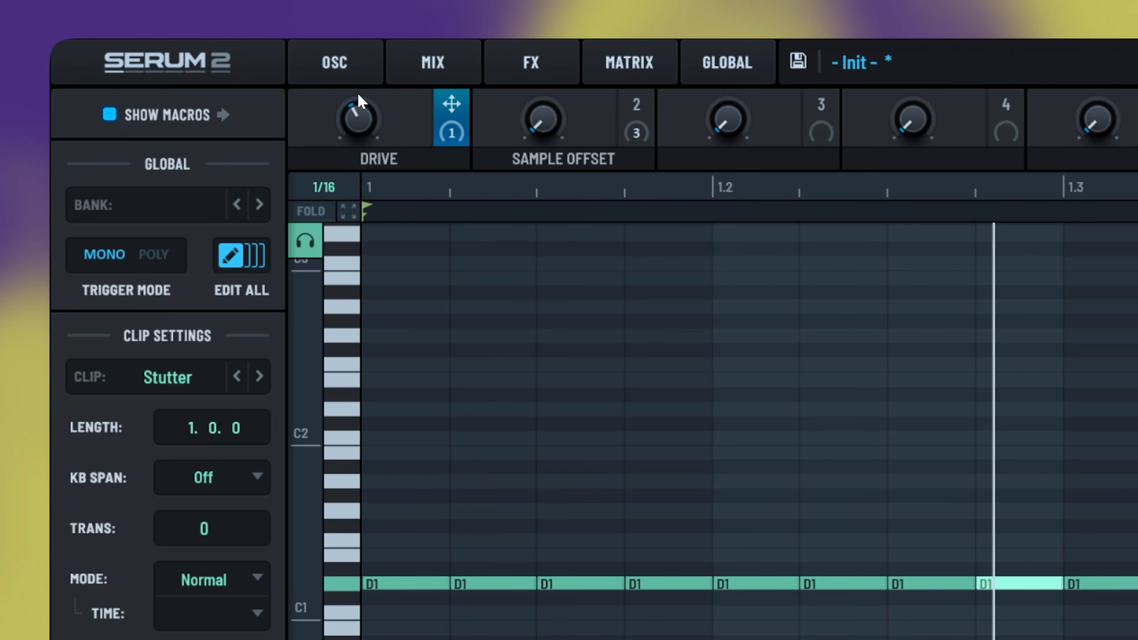
pyautogui.rightClick(533, 131)
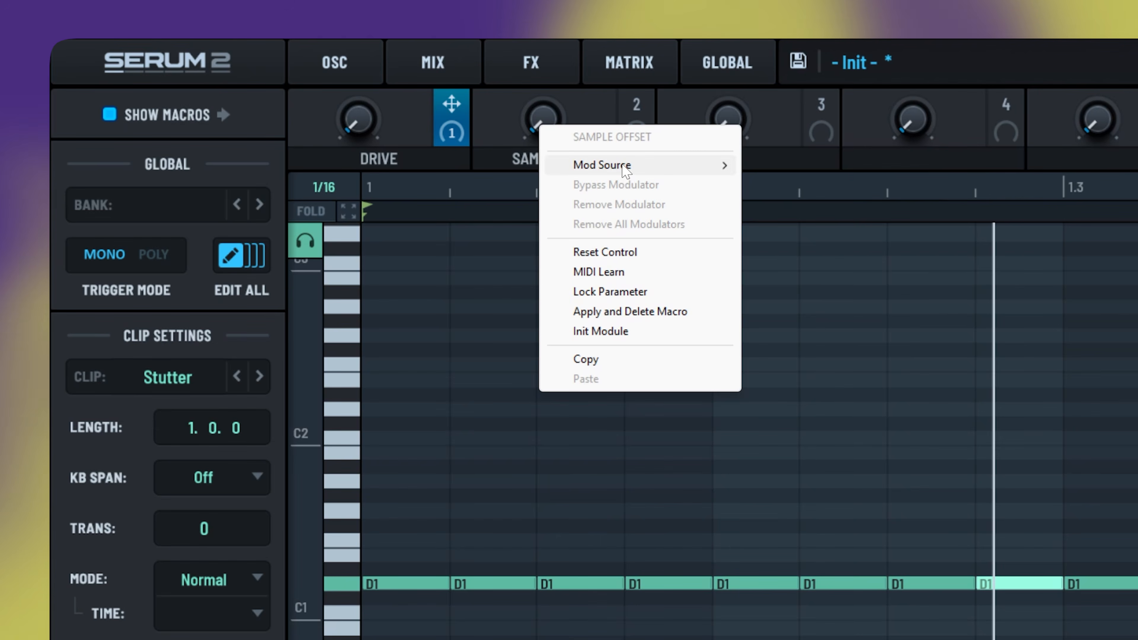
pyautogui.moveTo(625, 170)
pyautogui.click(624, 272)
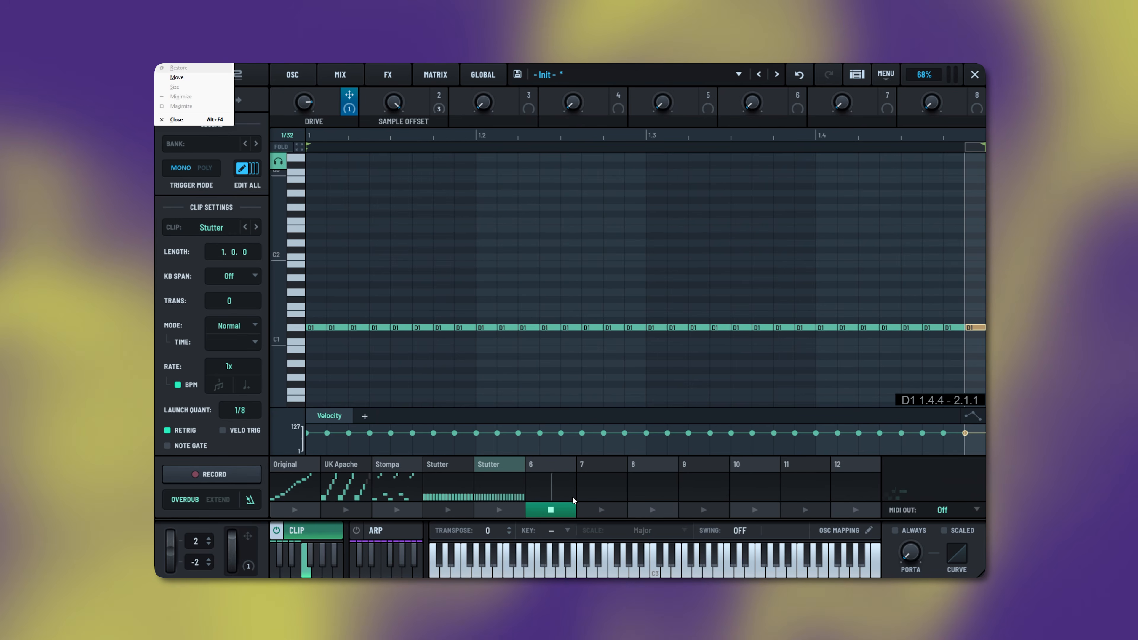
# - Stop Stutter via empty clip 6, reopen the Original clip, and view the oscillator page
pyautogui.click(560, 508)
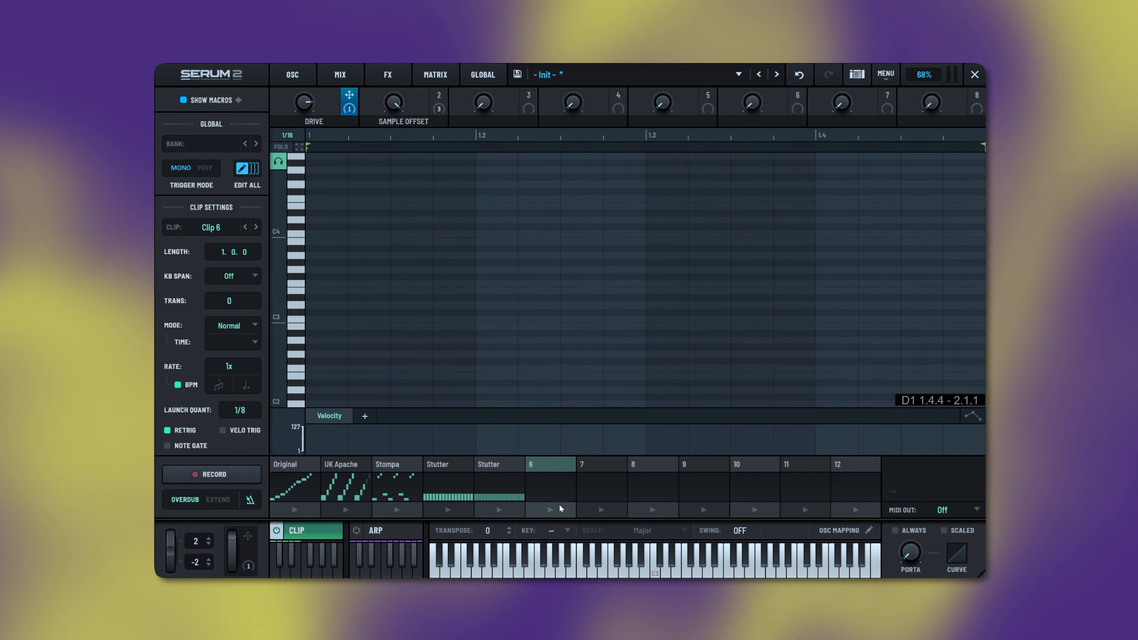
pyautogui.click(312, 466)
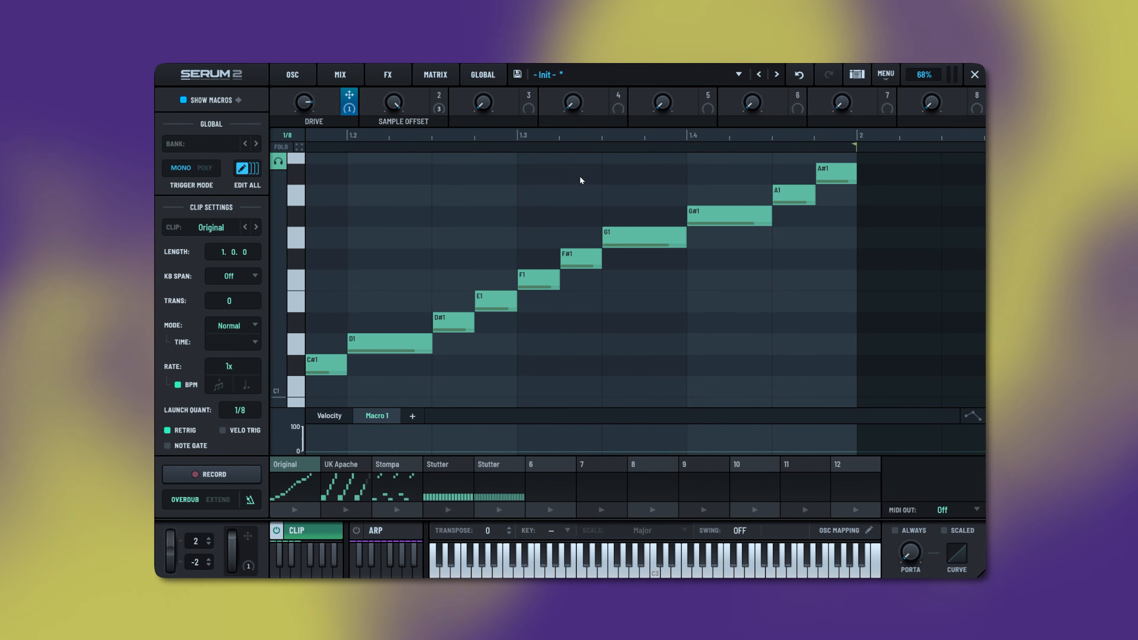
pyautogui.click(300, 77)
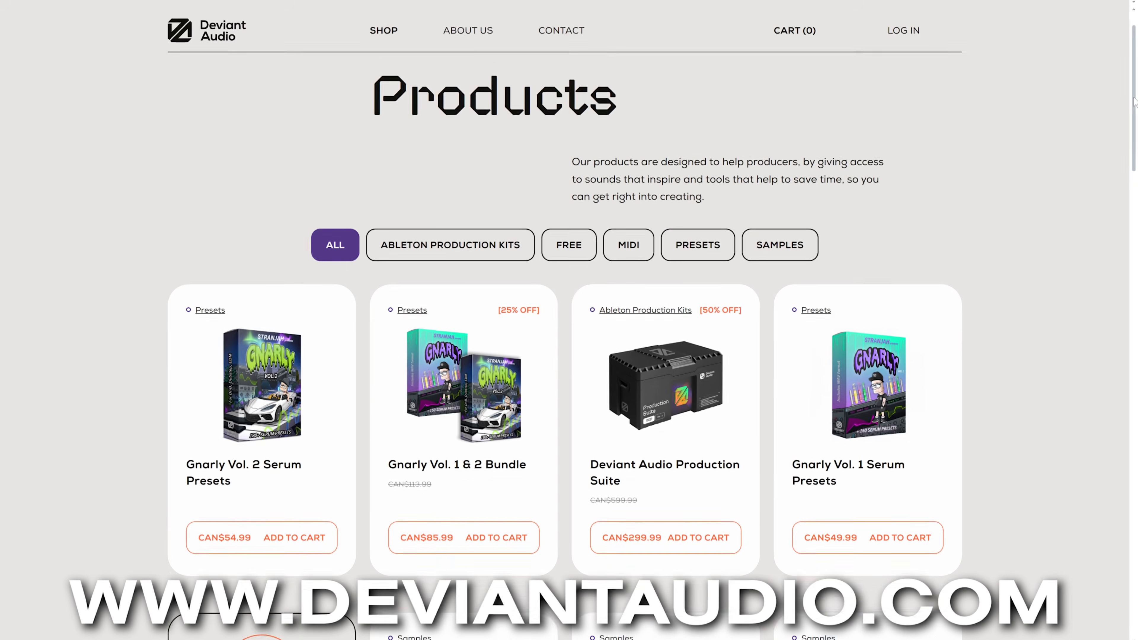
pyautogui.moveTo(1135, 101); pyautogui.dragTo(1135, 362)
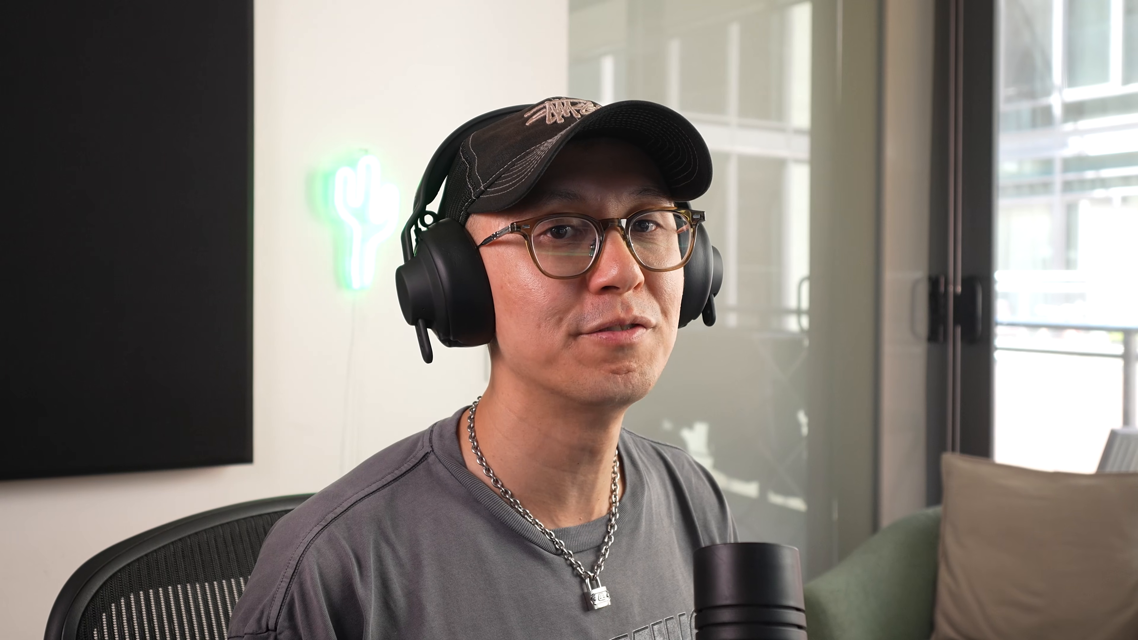